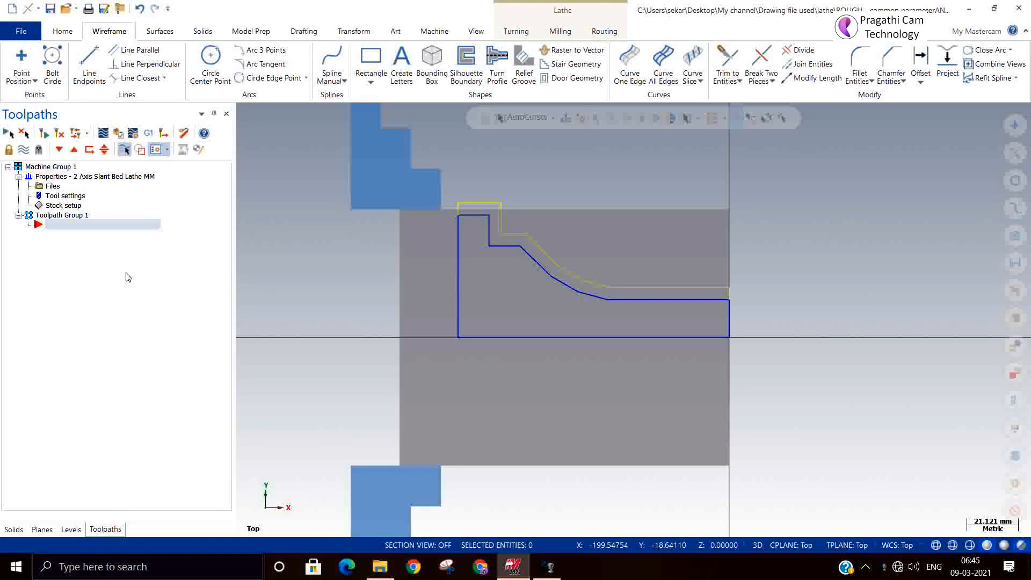
# Step: Create a lathe Rough toolpath on a partial chain from the shaft's outer line to the flange's outer line, using the OD ROUGH LEFT - 80 DEG. tool
pyautogui.rightClick(103, 236)
pyautogui.moveTo(142, 211)
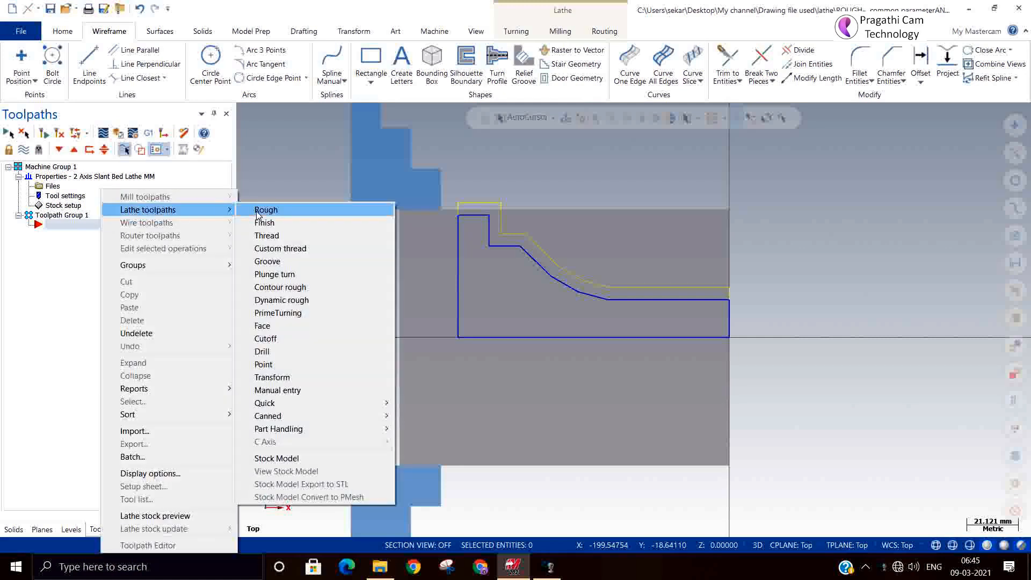
pyautogui.click(258, 213)
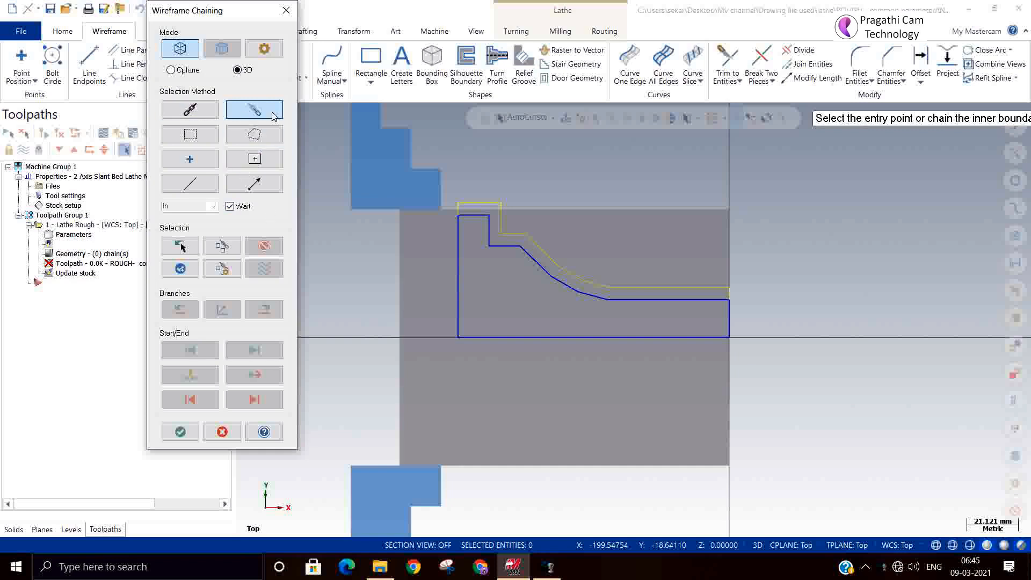
pyautogui.click(706, 296)
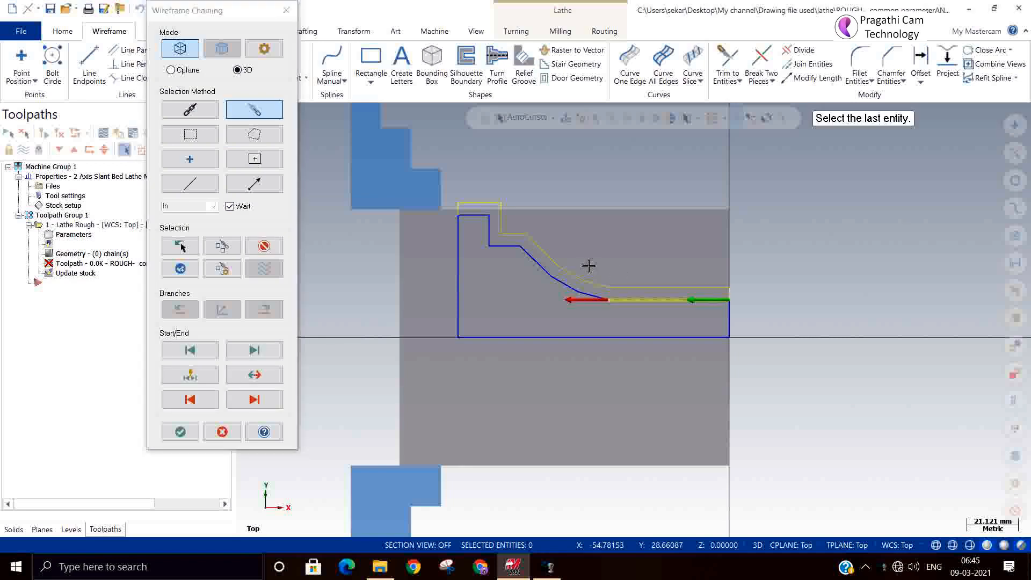
pyautogui.click(476, 216)
pyautogui.click(180, 431)
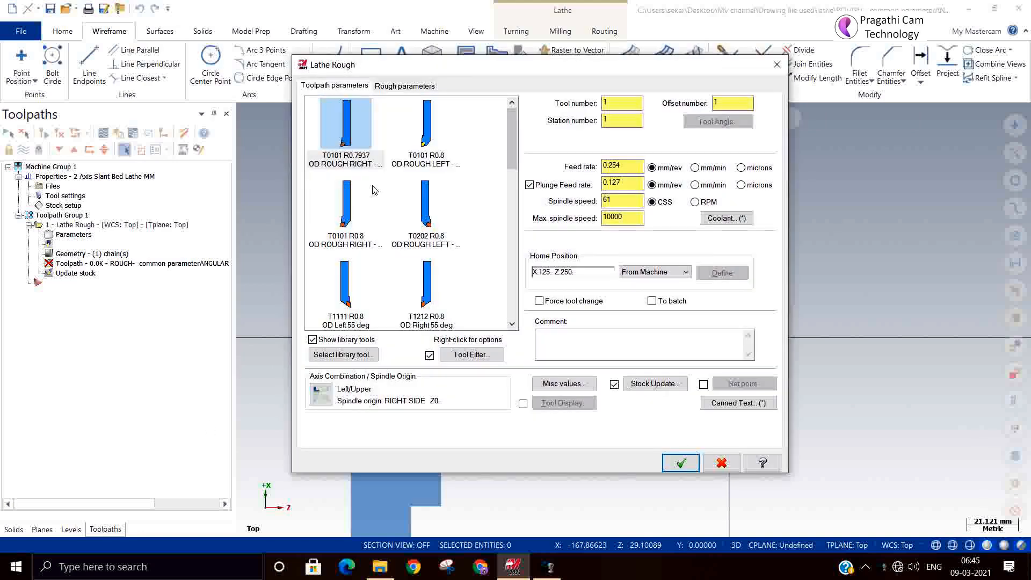
pyautogui.click(426, 135)
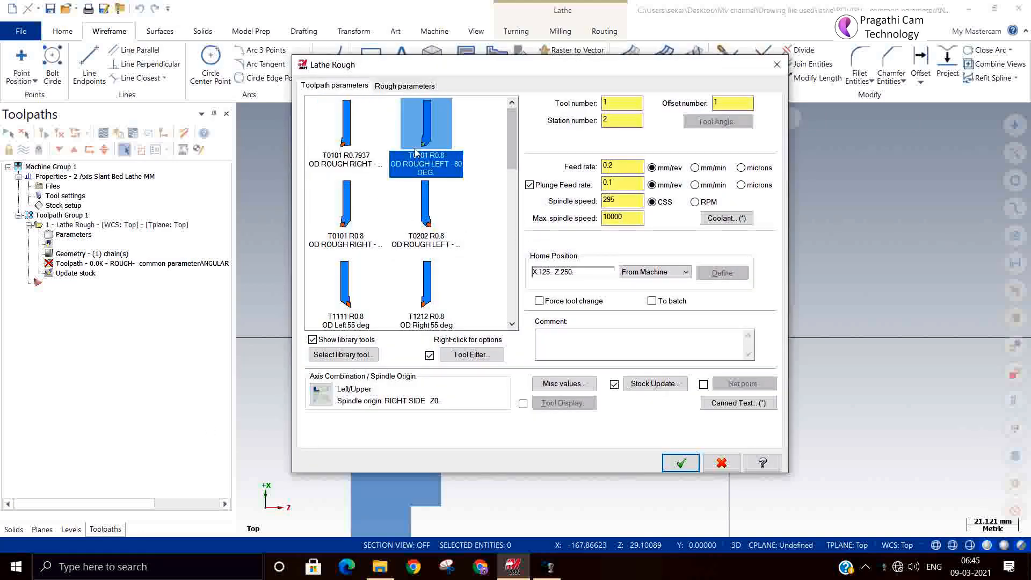
# Step: Enable Filter in the rough parameters and turn on Create arcs in its settings
pyautogui.click(400, 87)
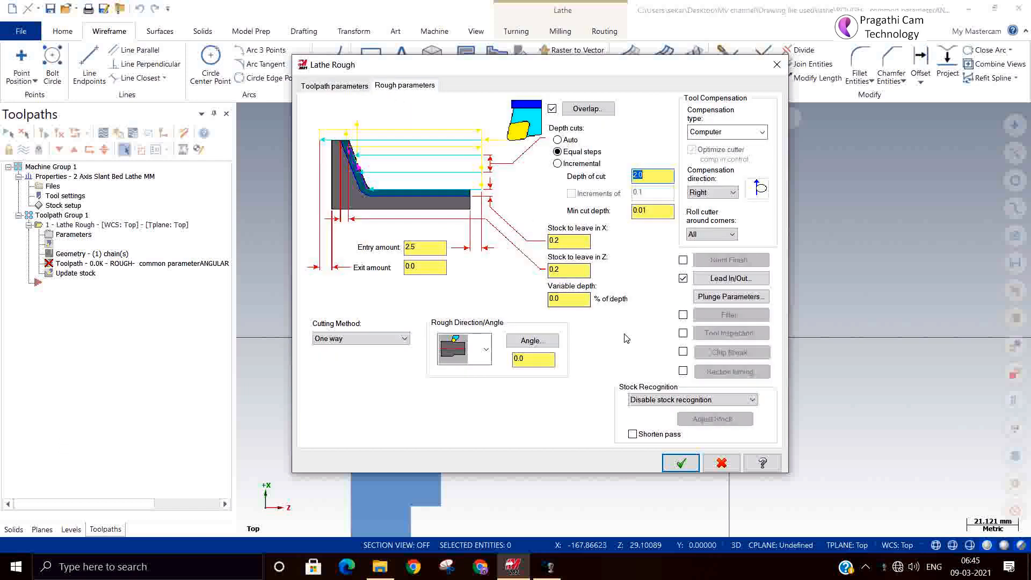
pyautogui.click(682, 316)
pyautogui.click(730, 318)
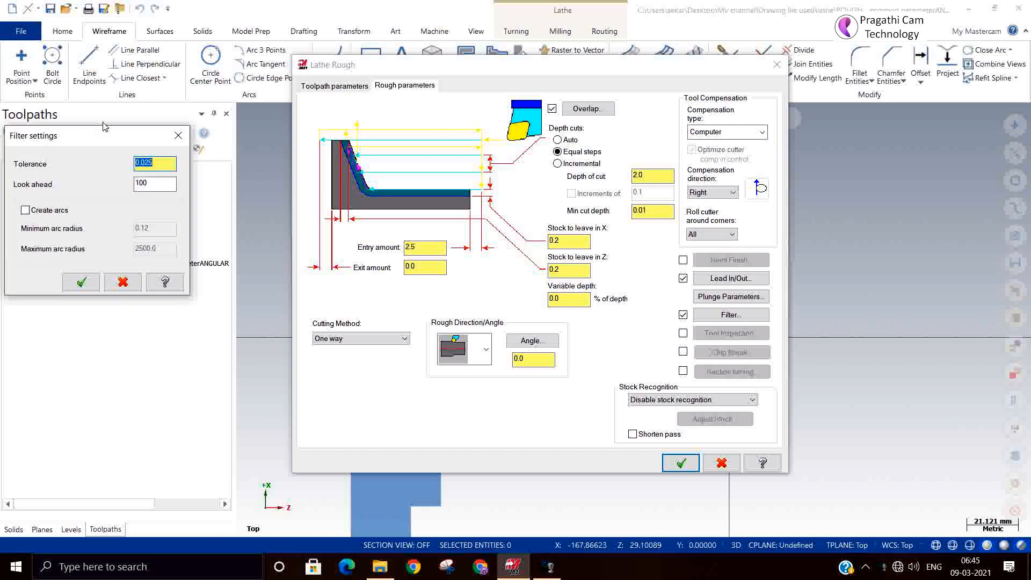
pyautogui.moveTo(109, 130); pyautogui.dragTo(411, 97)
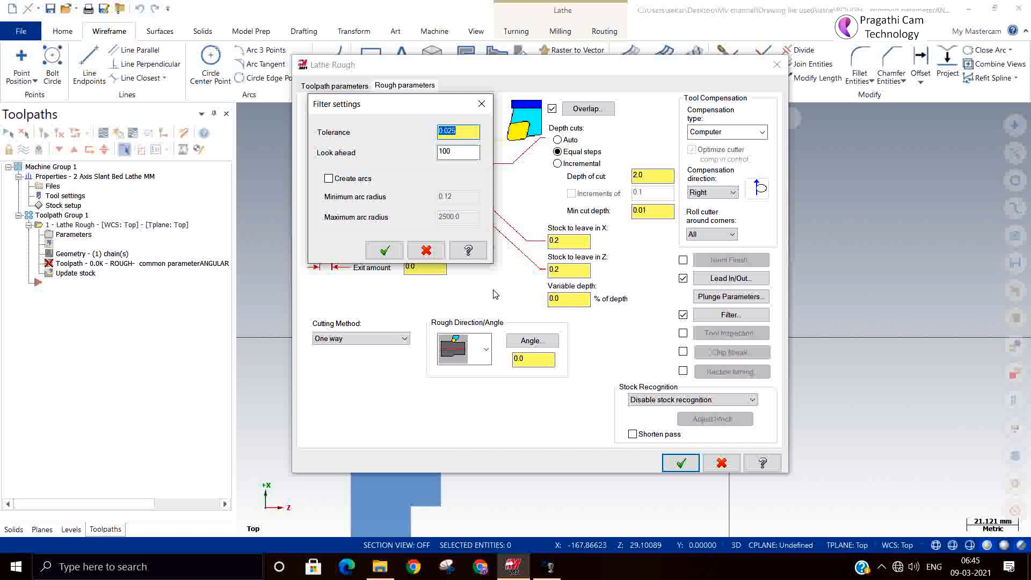
pyautogui.click(360, 181)
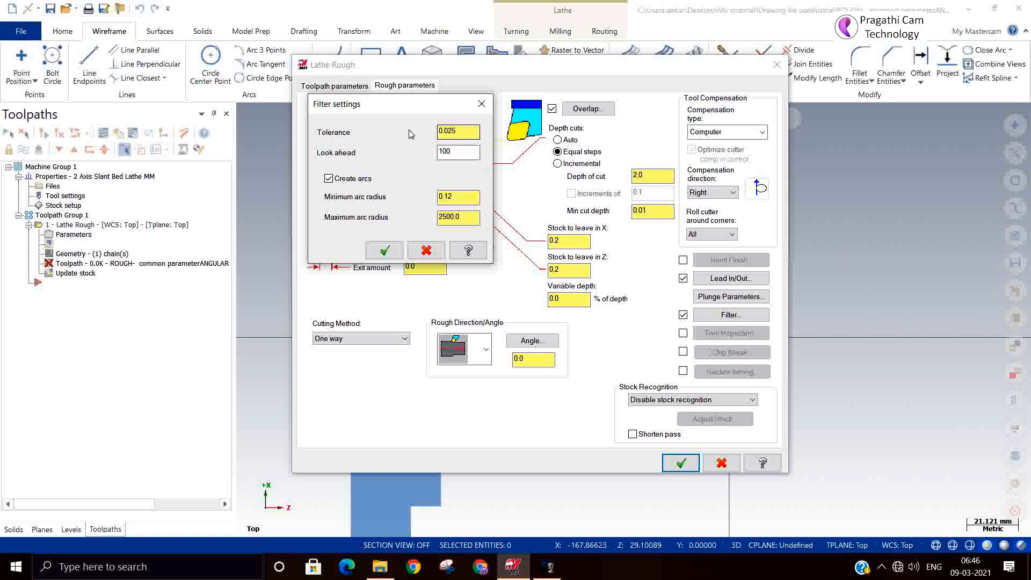
# Step: Set the filter's look ahead to 1000 and accept the filter settings
pyautogui.doubleClick(454, 131)
pyautogui.click(471, 132)
pyautogui.click(465, 151)
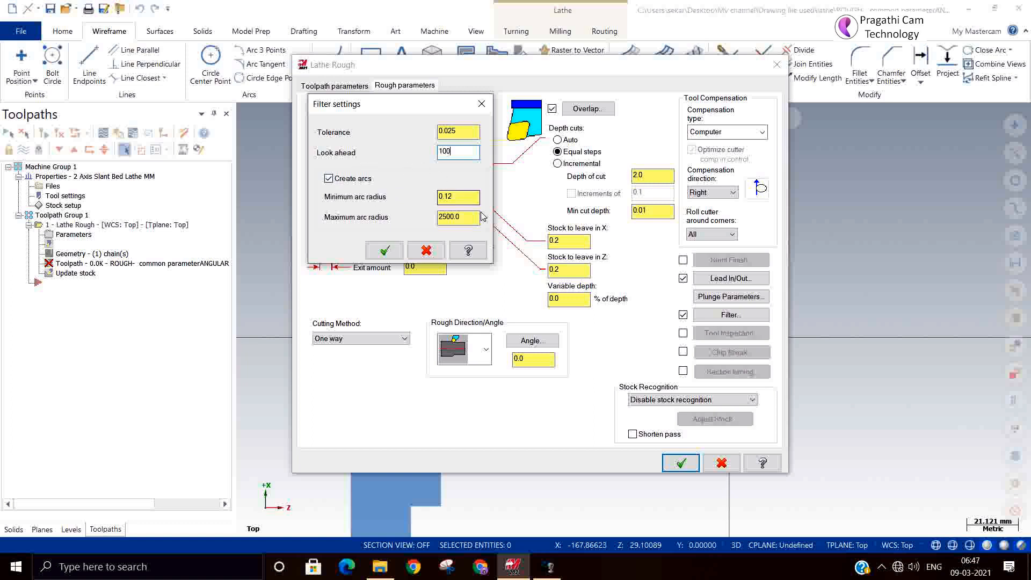
pyautogui.click(462, 196)
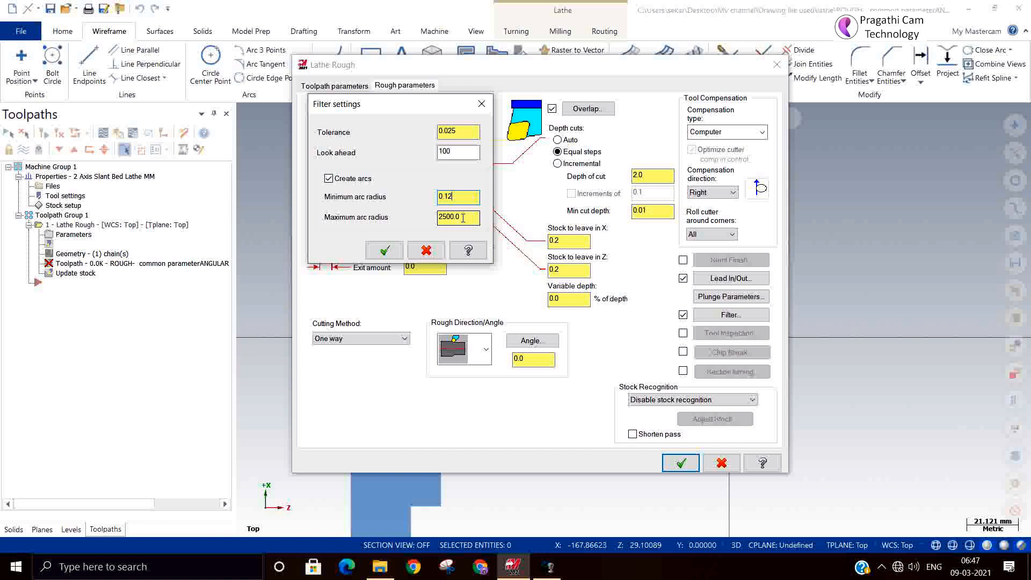
pyautogui.moveTo(472, 196); pyautogui.dragTo(439, 195)
pyautogui.doubleClick(445, 151)
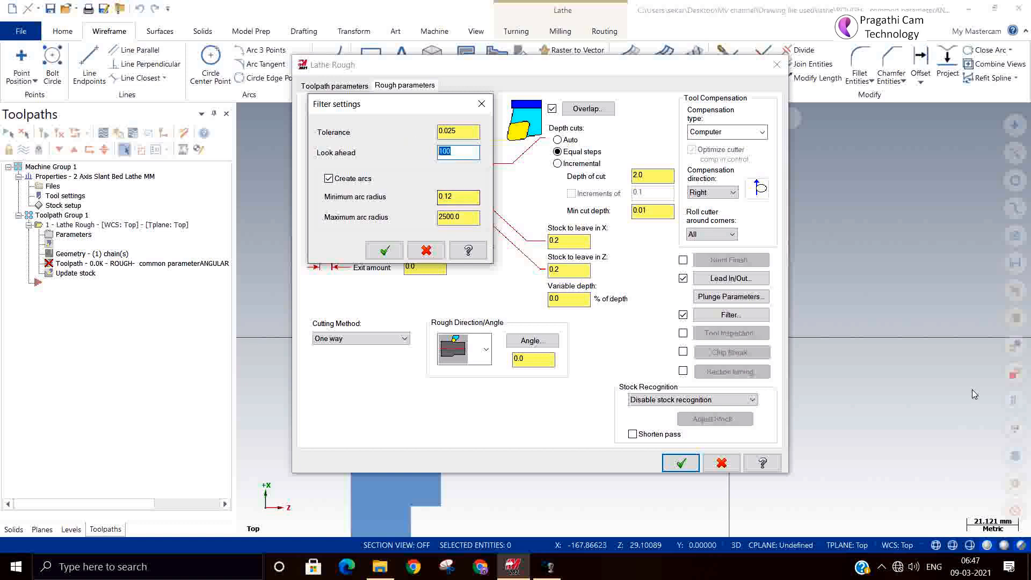
pyautogui.write('1000')
pyautogui.doubleClick(457, 130)
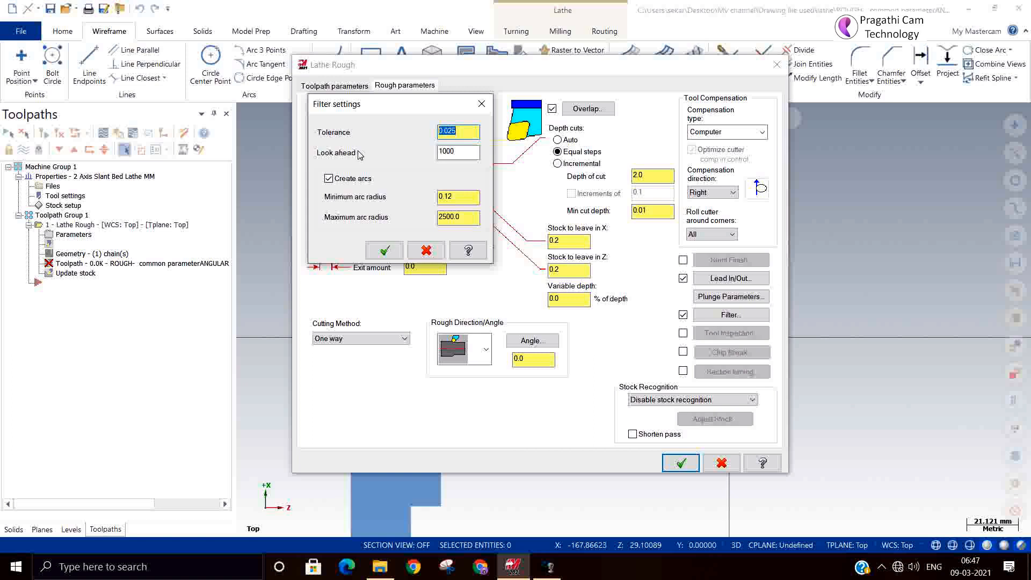
pyautogui.click(466, 152)
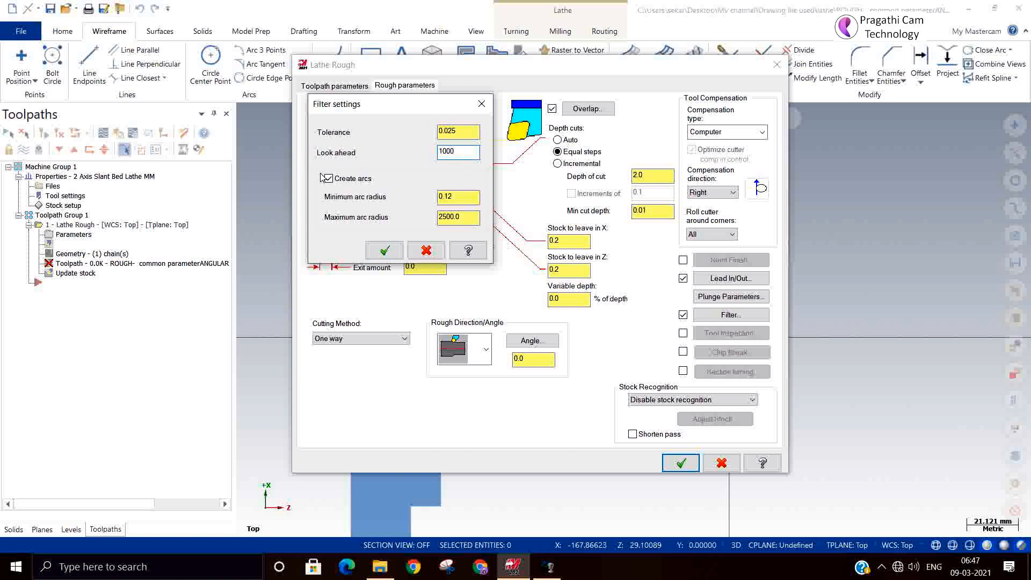
pyautogui.click(458, 197)
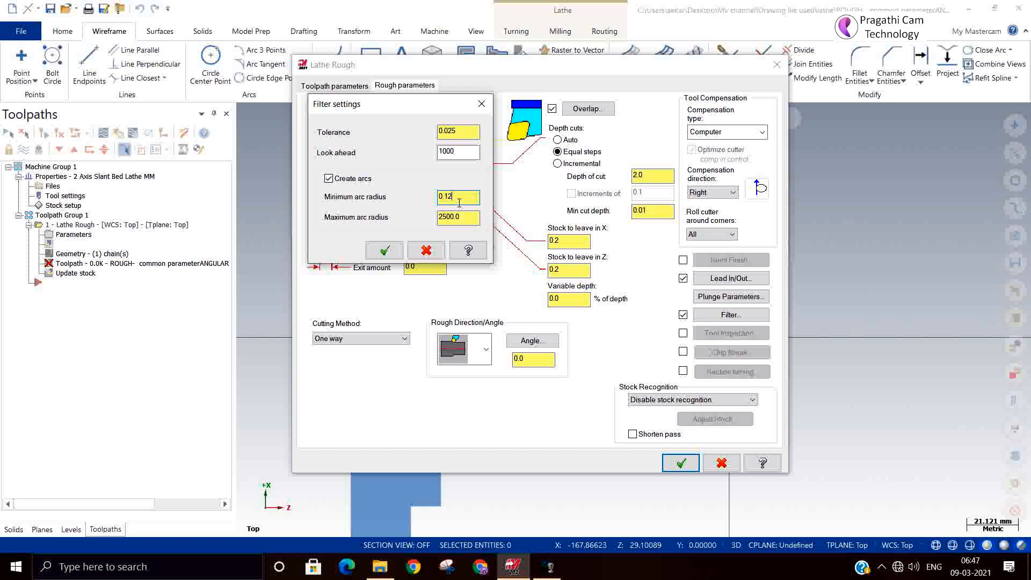
pyautogui.click(383, 251)
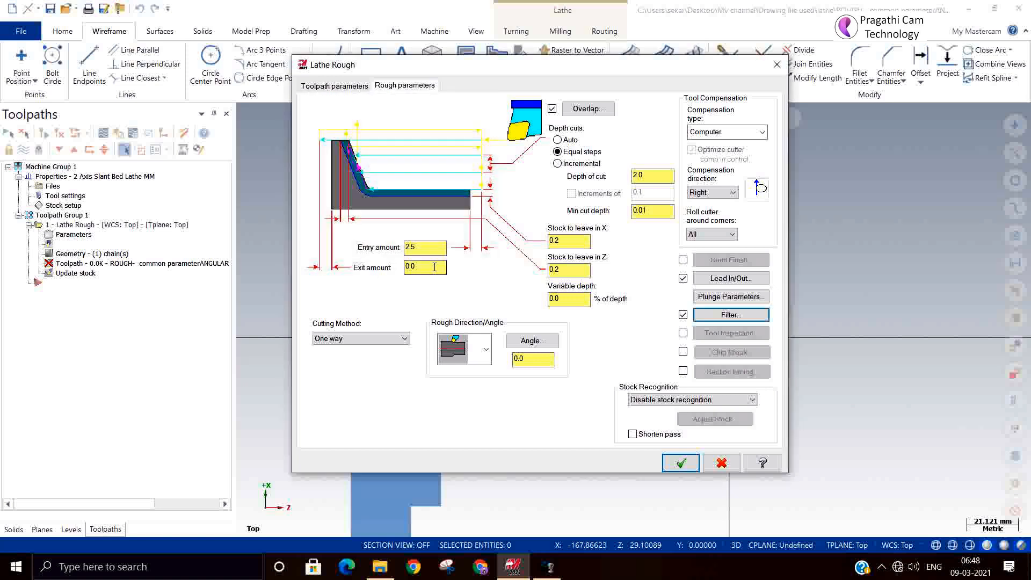
# Step: Enable Tool Inspection with a user defined check position at absolute X 100, Z 50
pyautogui.click(682, 334)
pyautogui.click(730, 333)
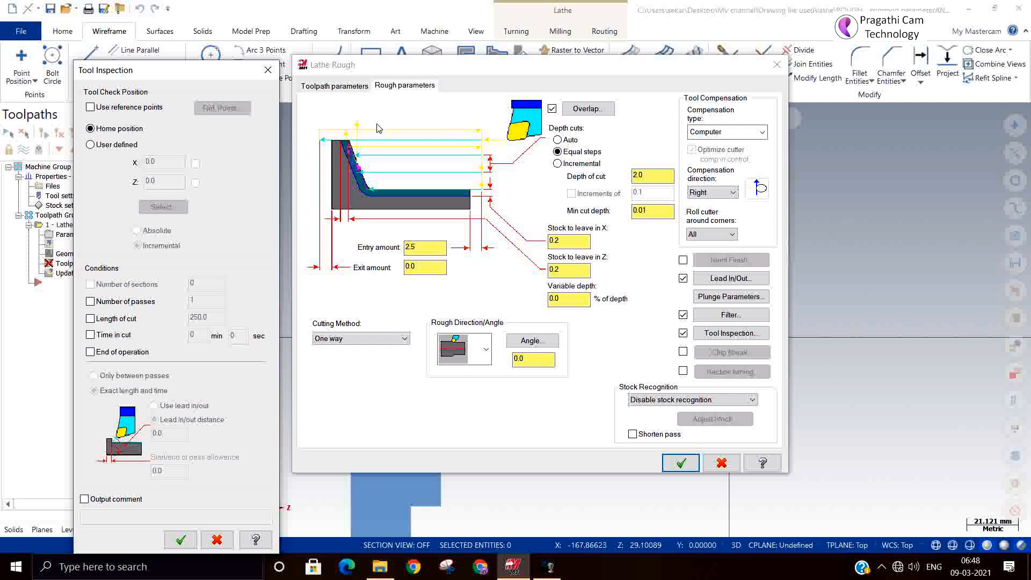
pyautogui.moveTo(195, 71); pyautogui.dragTo(310, 11)
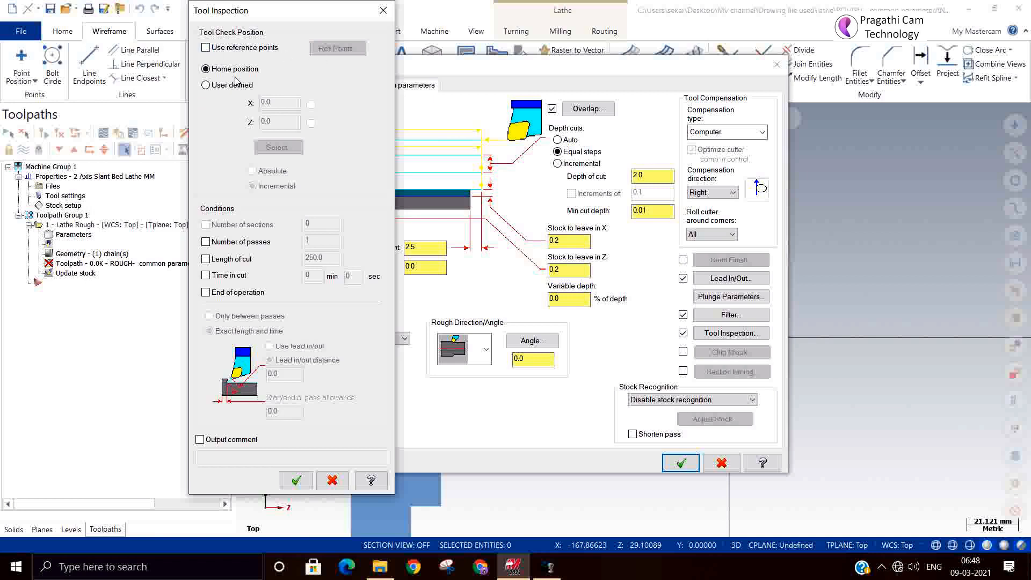
pyautogui.click(206, 48)
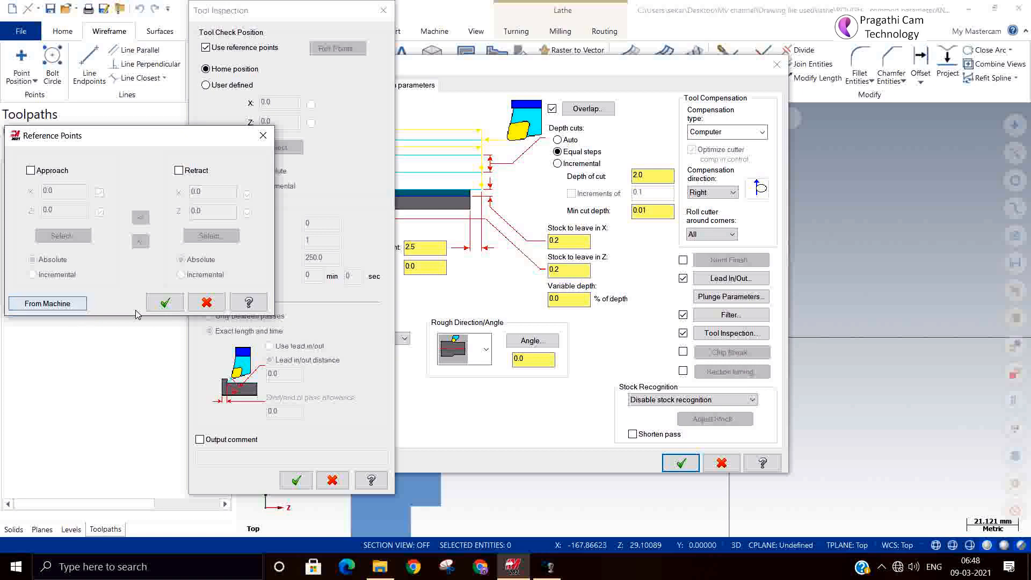
pyautogui.click(206, 302)
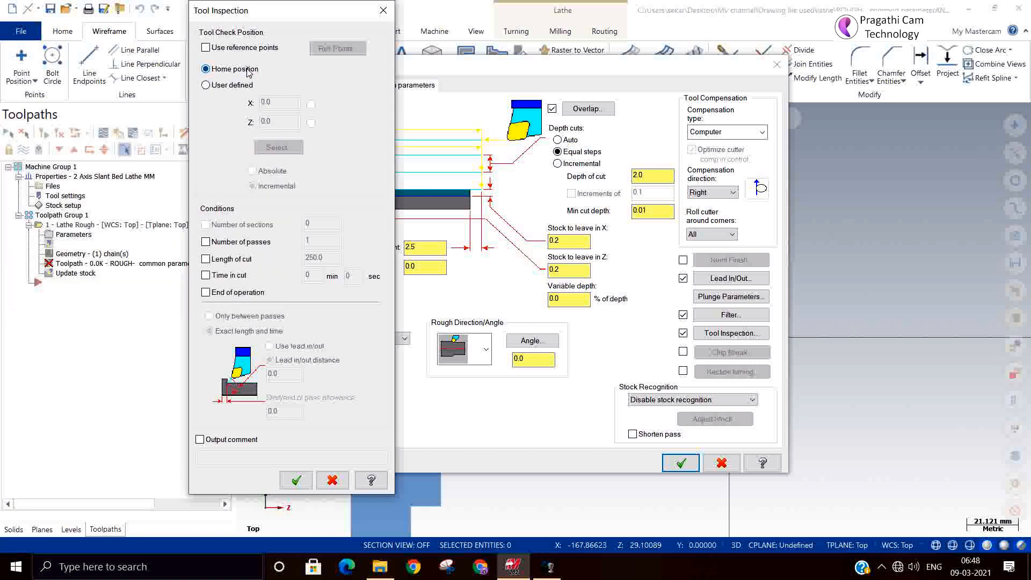
pyautogui.click(213, 85)
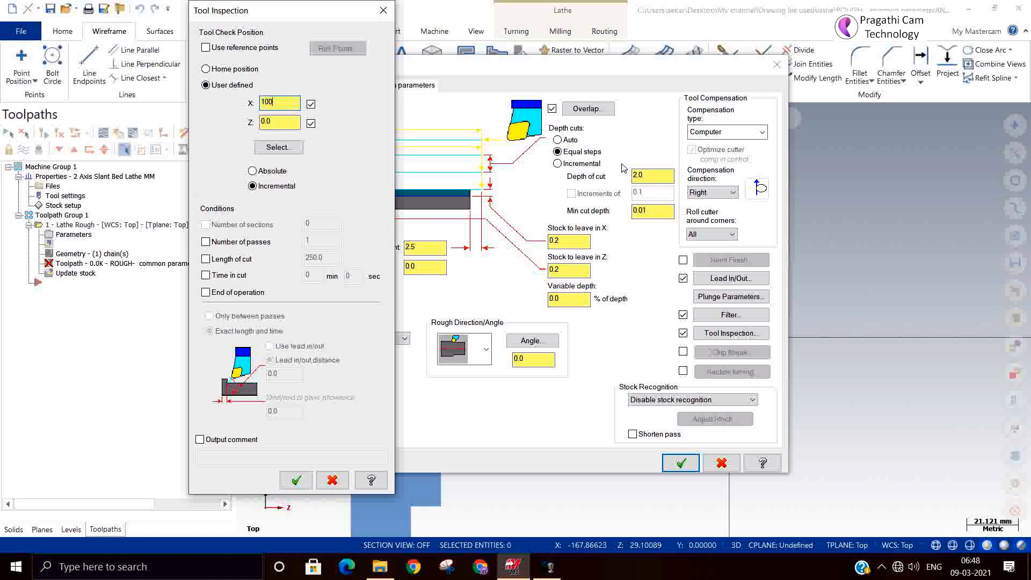
pyautogui.click(282, 127)
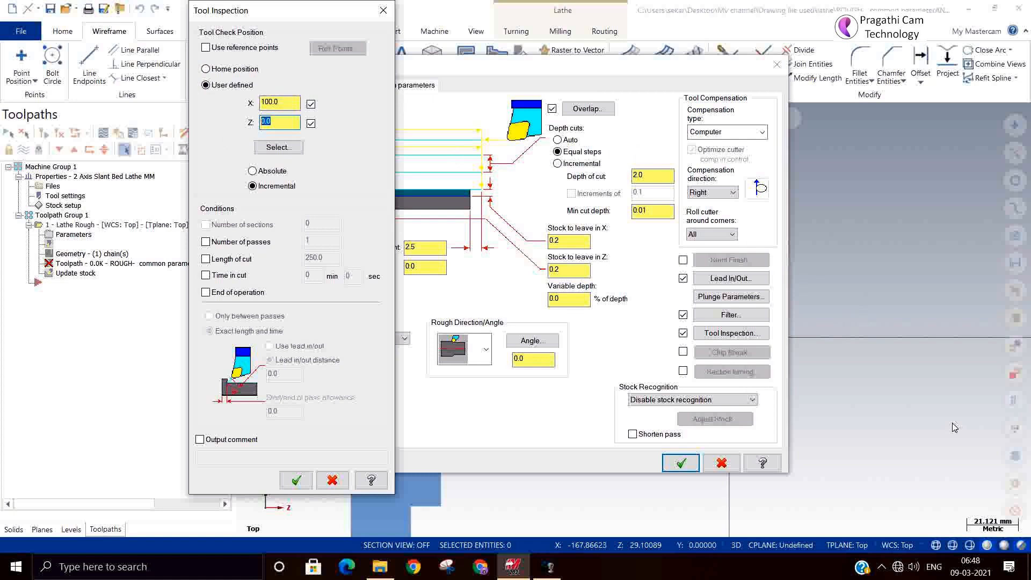
pyautogui.write('50')
pyautogui.click(276, 170)
# Step: Try the number of passes, length of cut, time in cut and end of operation conditions for the tool inspection
pyautogui.click(210, 244)
pyautogui.doubleClick(317, 241)
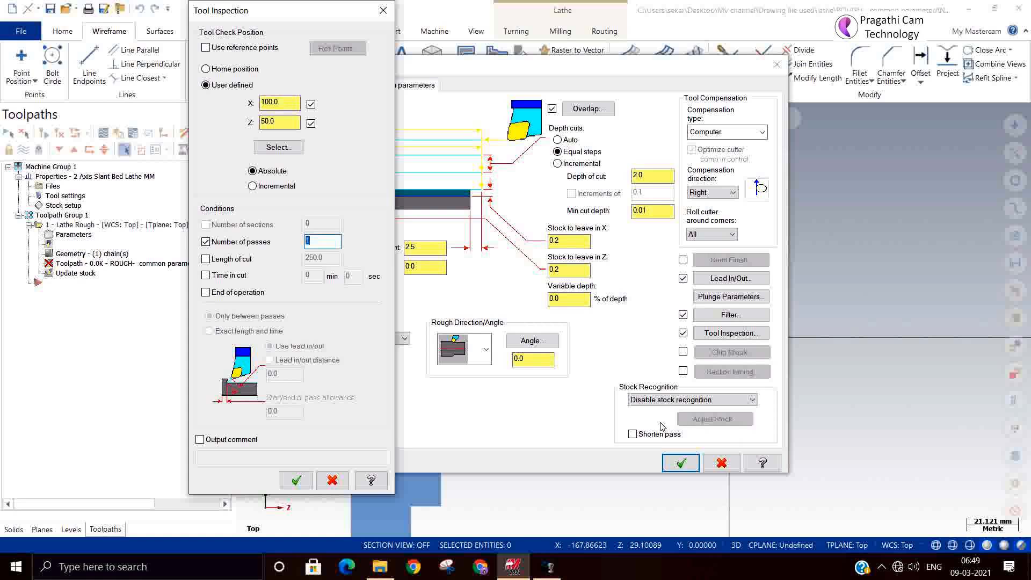
pyautogui.click(231, 260)
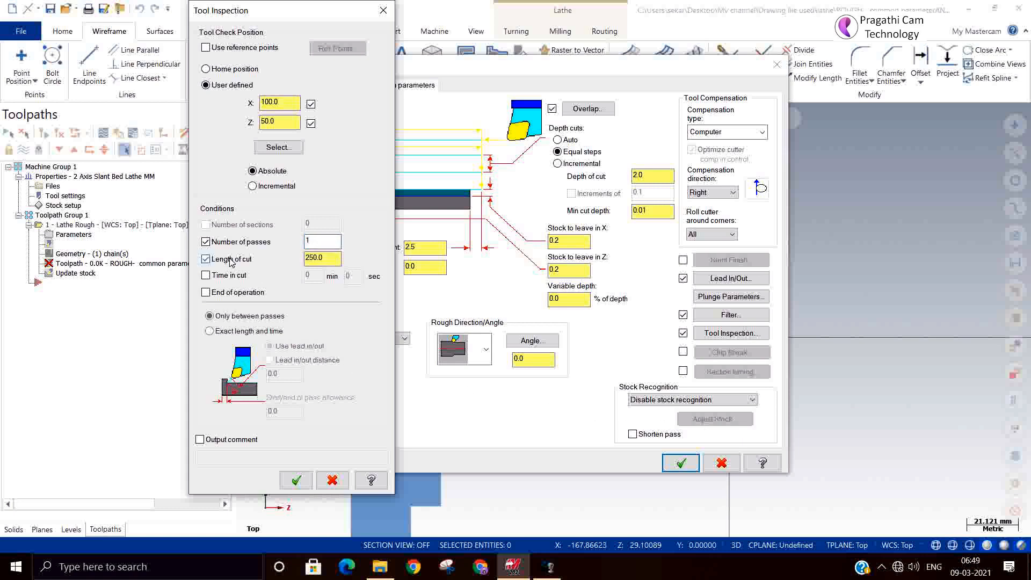
pyautogui.click(206, 241)
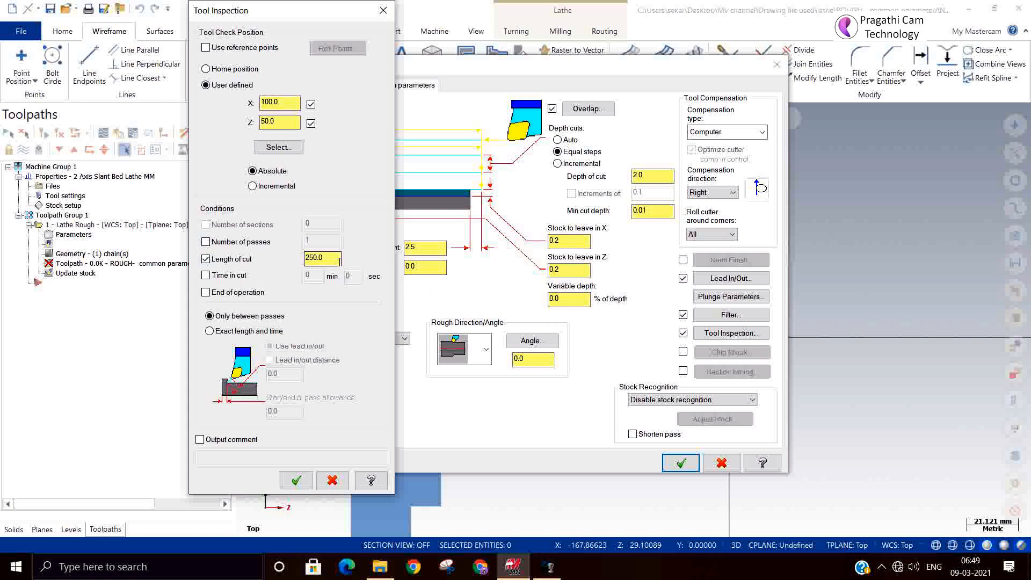
pyautogui.click(205, 275)
pyautogui.click(206, 259)
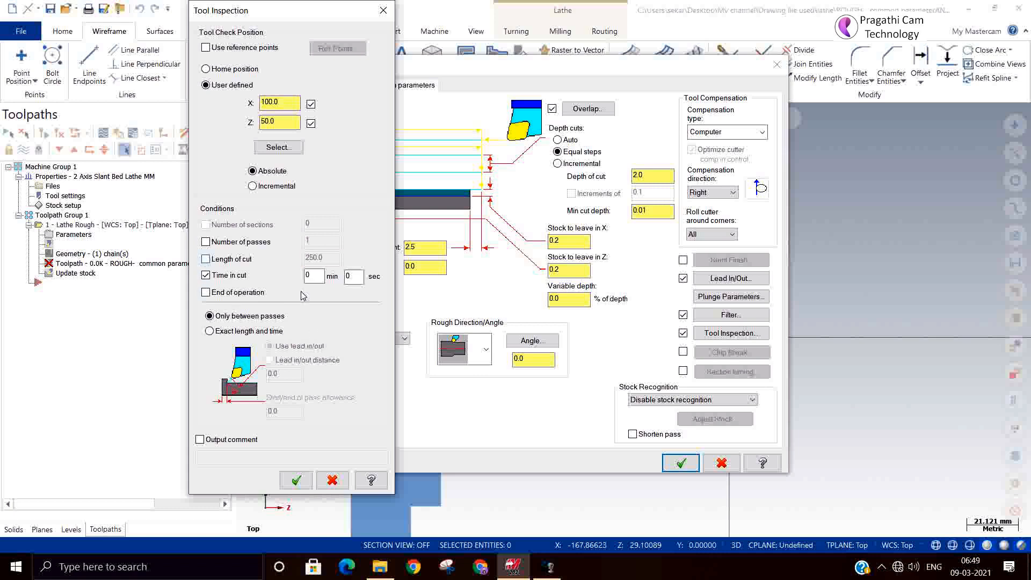
pyautogui.doubleClick(315, 276)
pyautogui.click(206, 292)
pyautogui.click(206, 292)
pyautogui.click(207, 275)
pyautogui.click(206, 275)
pyautogui.click(206, 275)
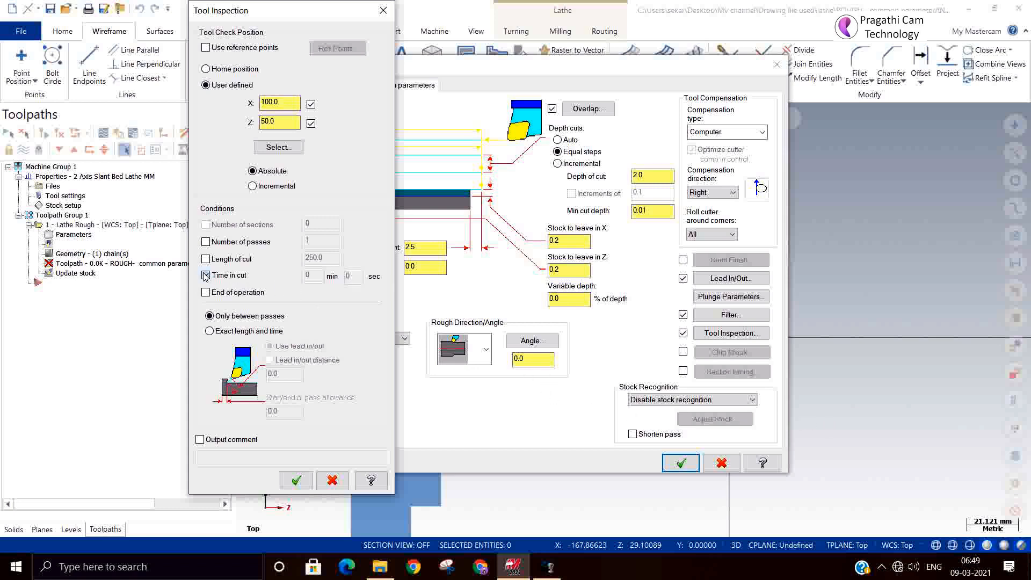
# Step: Set tool inspection to 5 passes with the output comment "Please check the tool condition", and generate the rough toolpath
pyautogui.click(206, 242)
pyautogui.doubleClick(321, 242)
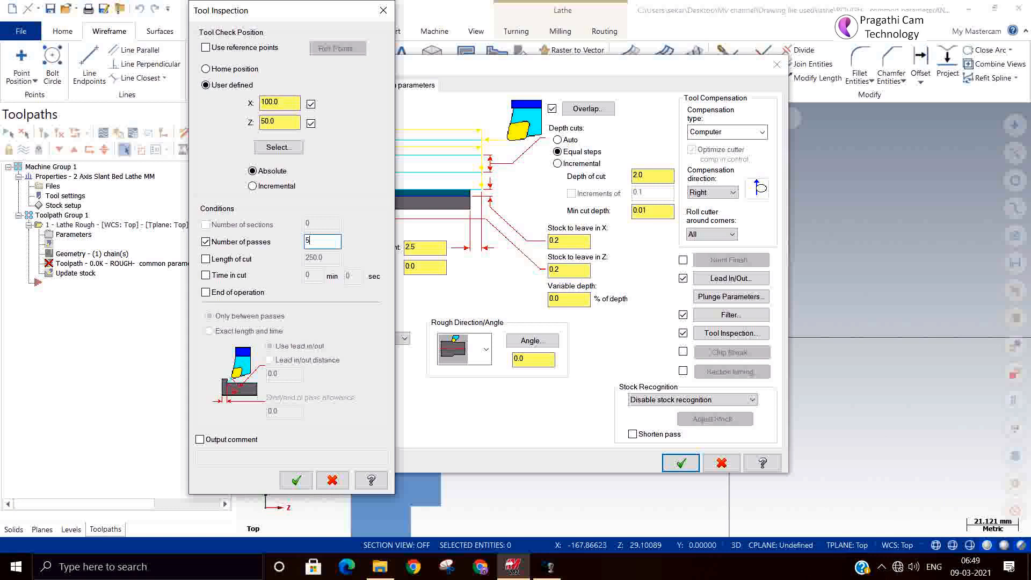
pyautogui.click(200, 440)
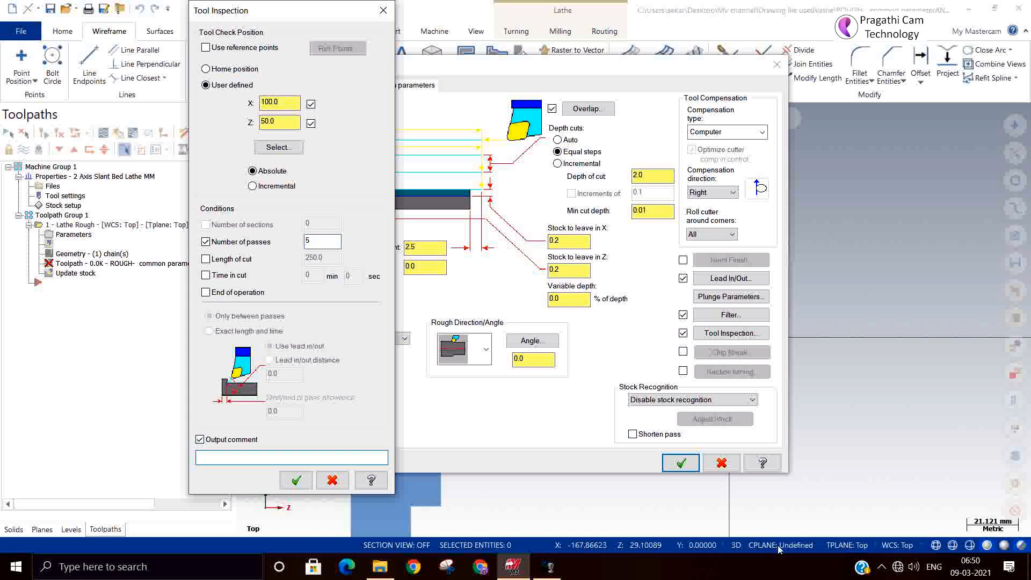
pyautogui.write('Please check the tool condition')
pyautogui.click(296, 480)
pyautogui.click(680, 462)
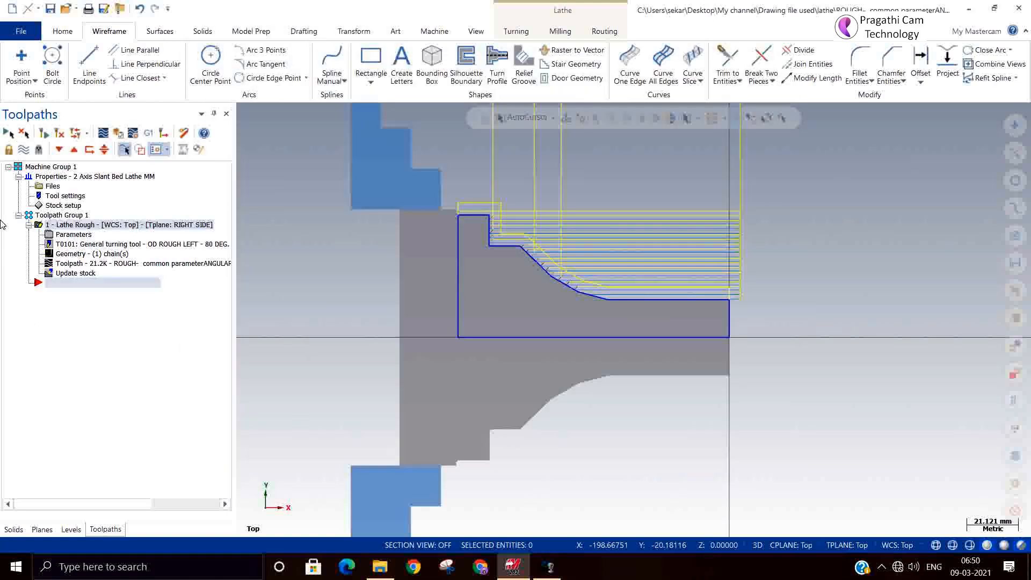
# Step: Select Toolpath Group 1 and play the backplot of the lathe rough toolpath through to the end
pyautogui.scroll(-3, 364, 409)
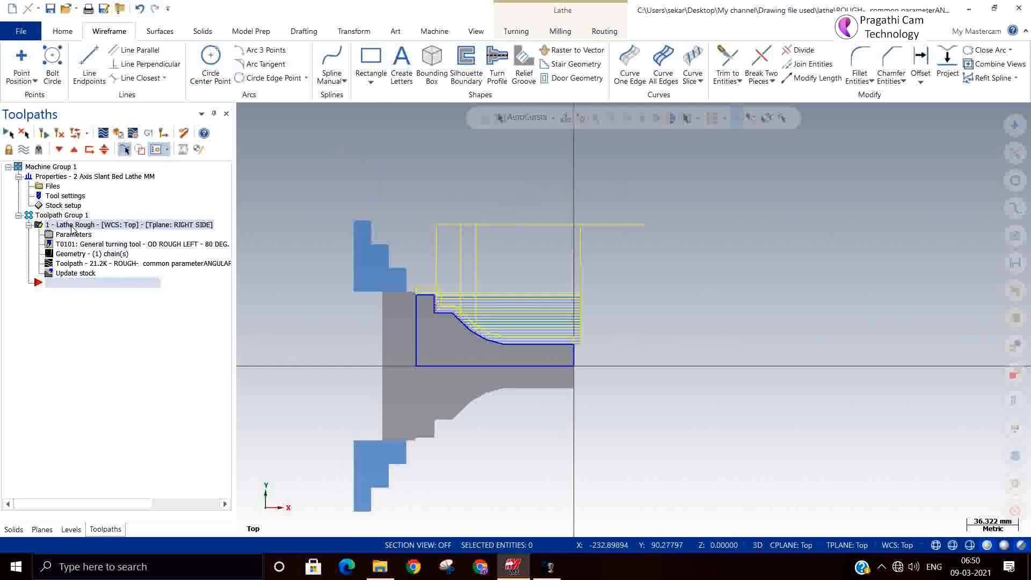
pyautogui.click(59, 133)
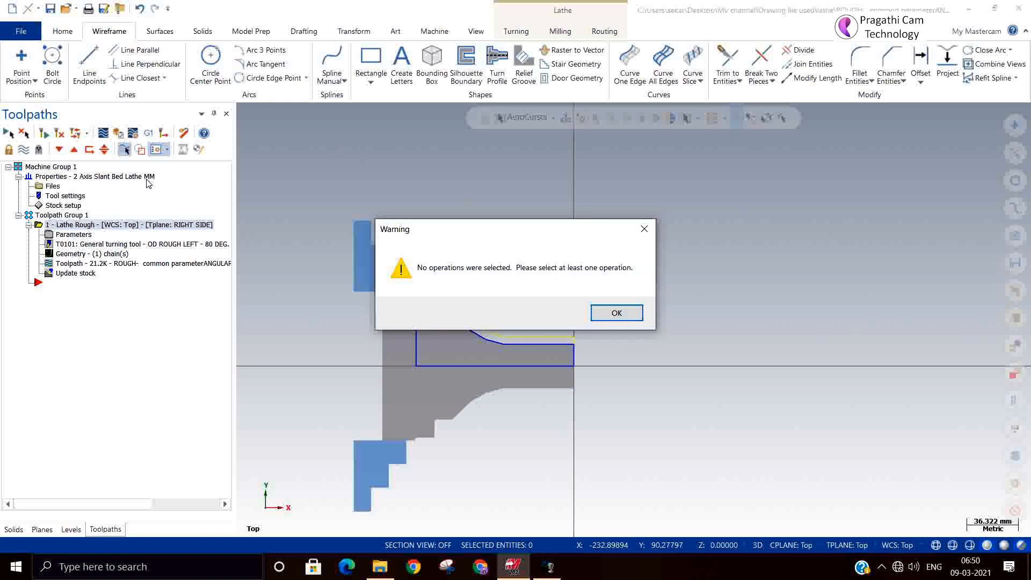
pyautogui.click(639, 312)
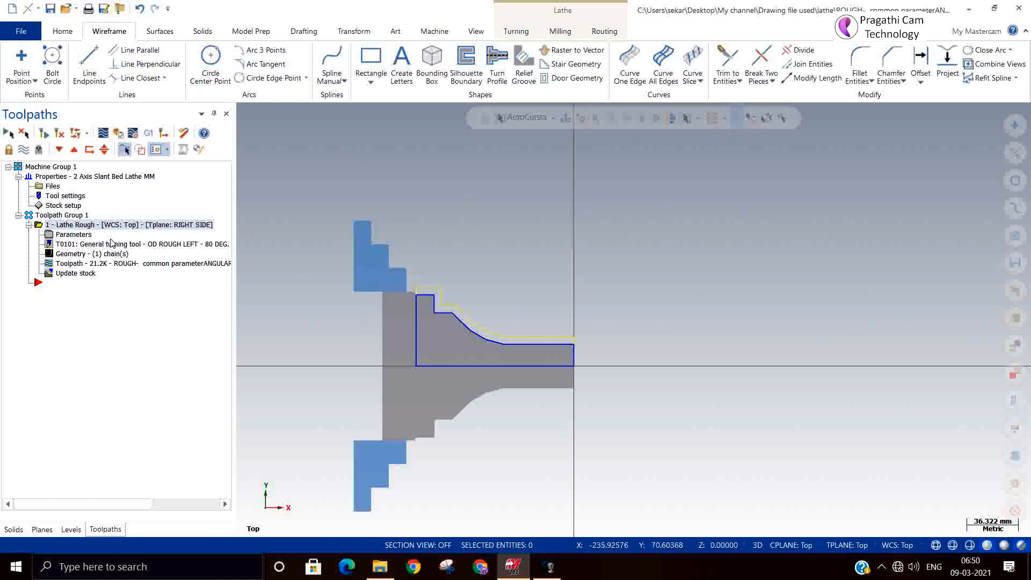
pyautogui.click(80, 216)
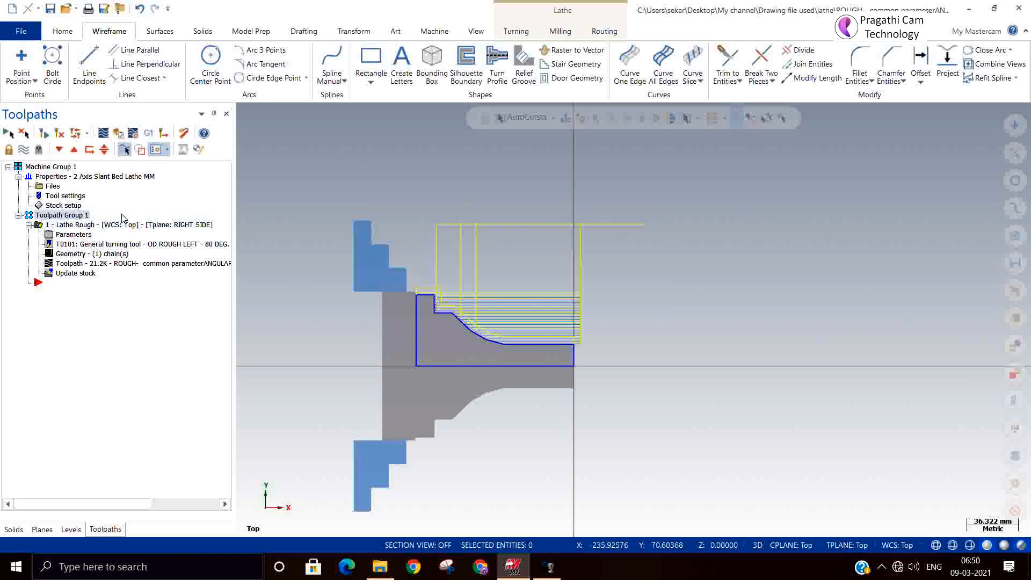
pyautogui.click(105, 135)
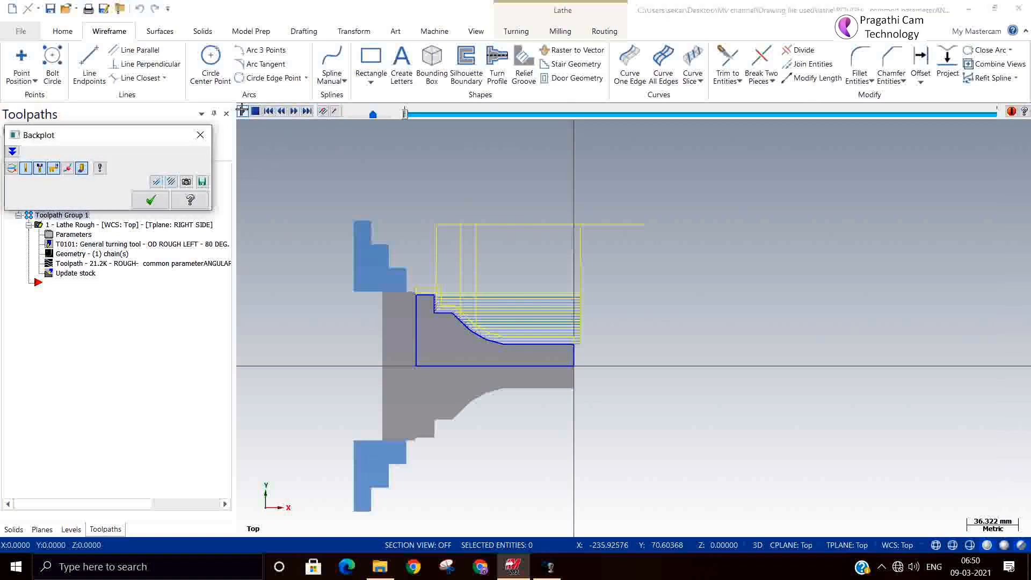
pyautogui.click(243, 111)
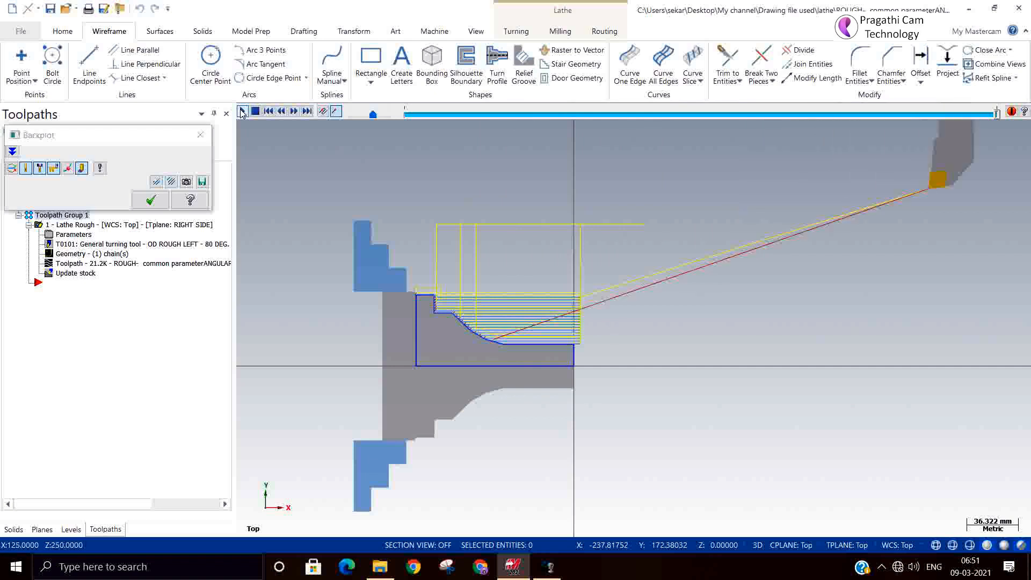
pyautogui.click(150, 200)
# Step: Post process the toolpath and save the NC file as "ROUGH- common parameterANGULAR OVERLAP.NC"
pyautogui.click(145, 134)
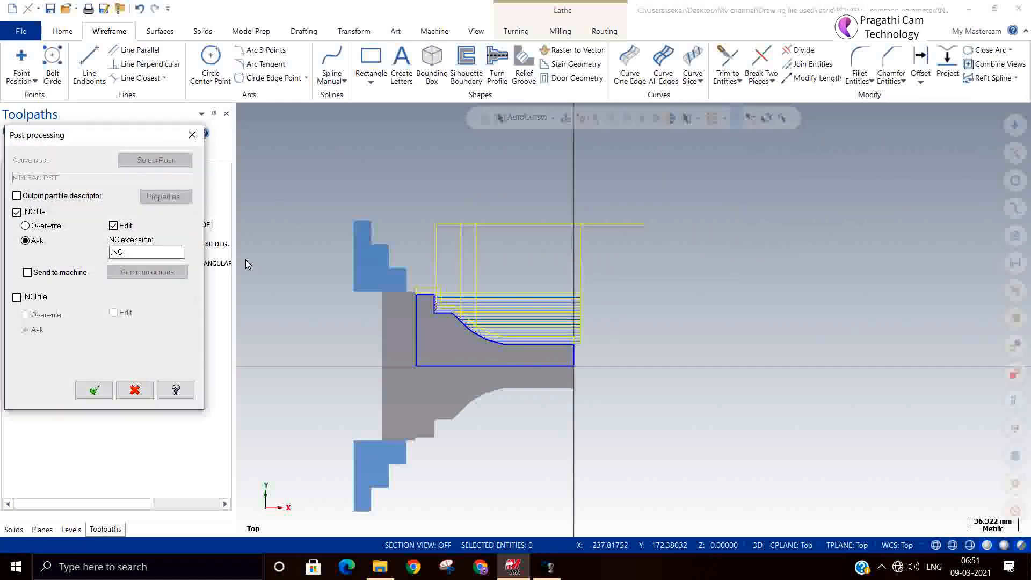
pyautogui.click(94, 390)
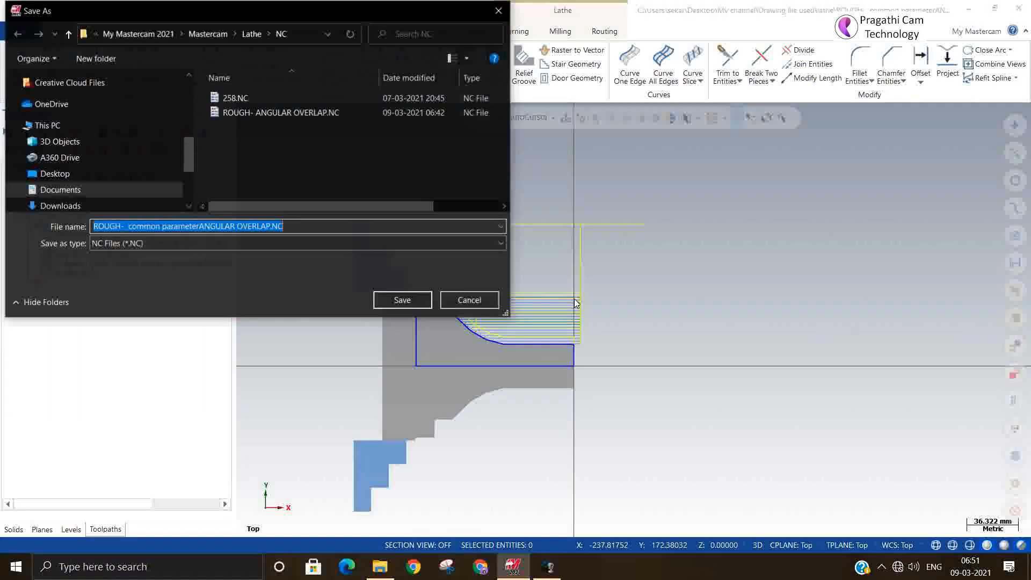
pyautogui.click(402, 299)
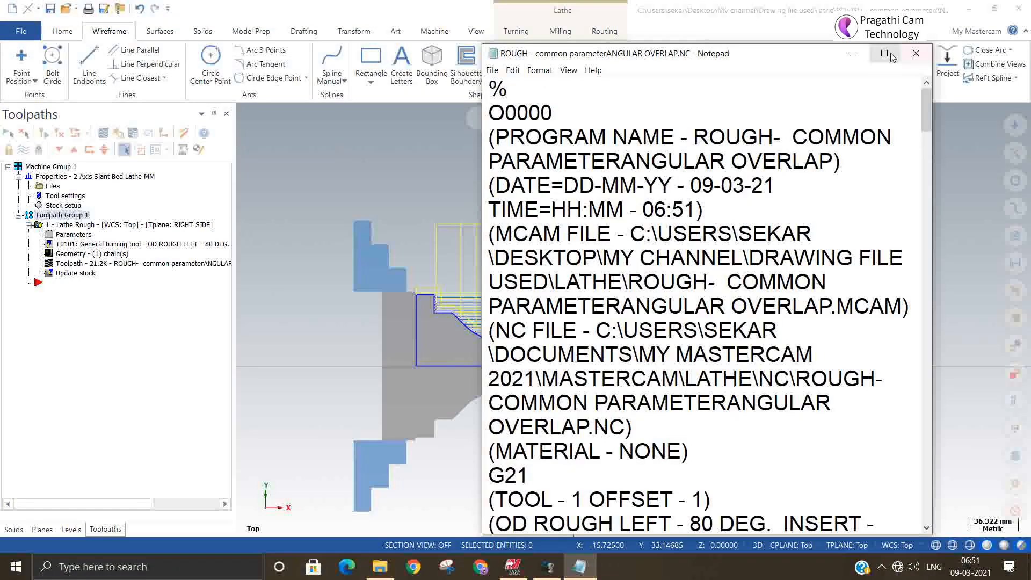
# Step: Examine the posted NC code in Notepad for the tool check position and the M00 inspection comment, and close the file
pyautogui.click(884, 53)
pyautogui.scroll(-4, 511, 348)
pyautogui.scroll(-11, 511, 349)
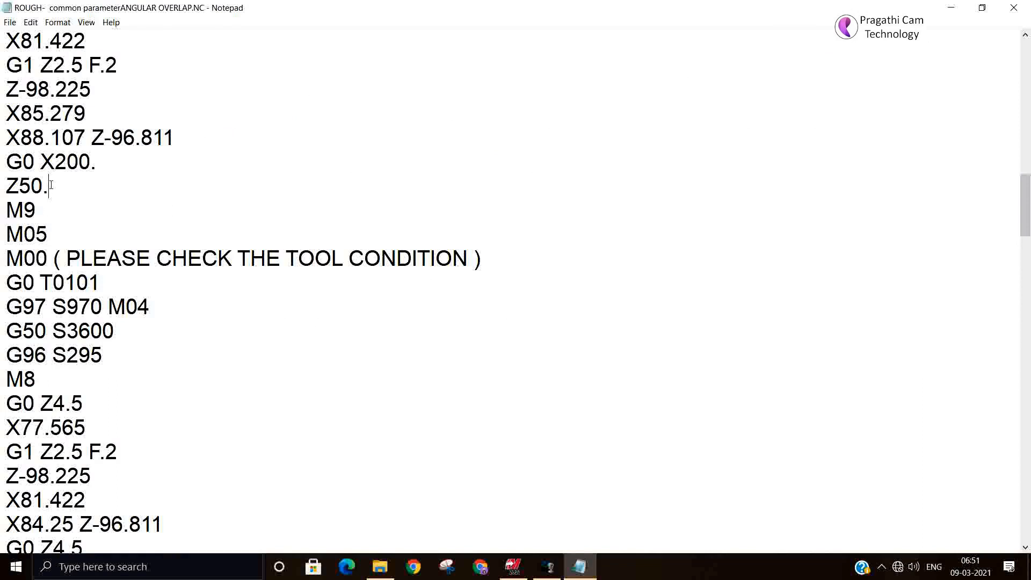
pyautogui.click(50, 182)
pyautogui.moveTo(6, 259); pyautogui.dragTo(485, 253)
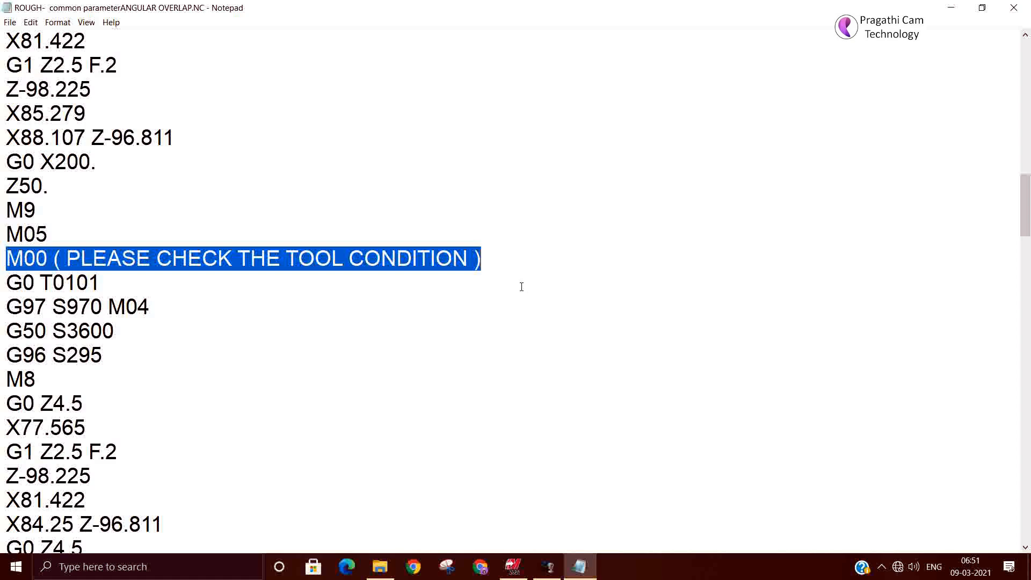
pyautogui.click(109, 277)
pyautogui.scroll(-14, 109, 279)
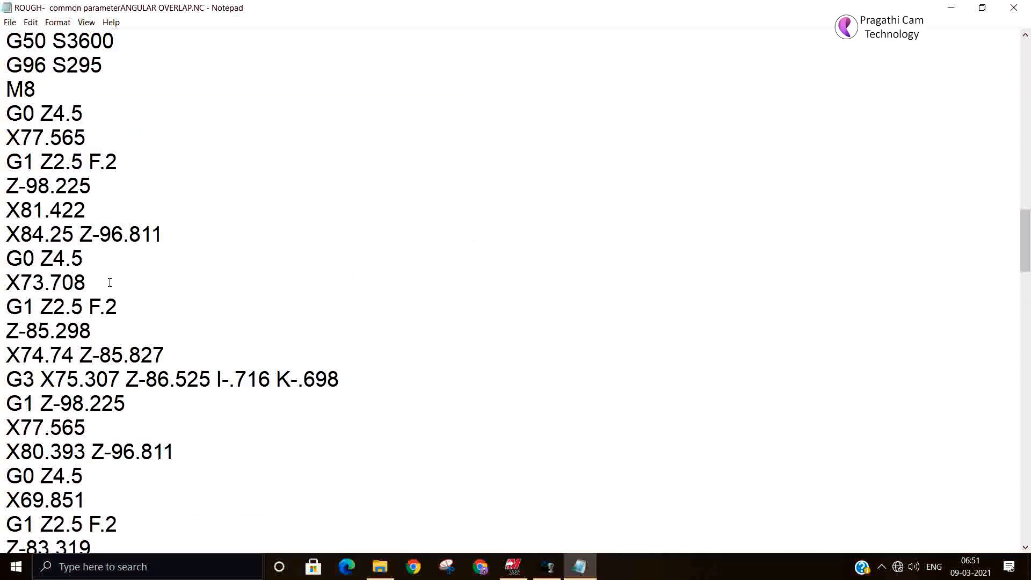
pyautogui.scroll(-16, 110, 280)
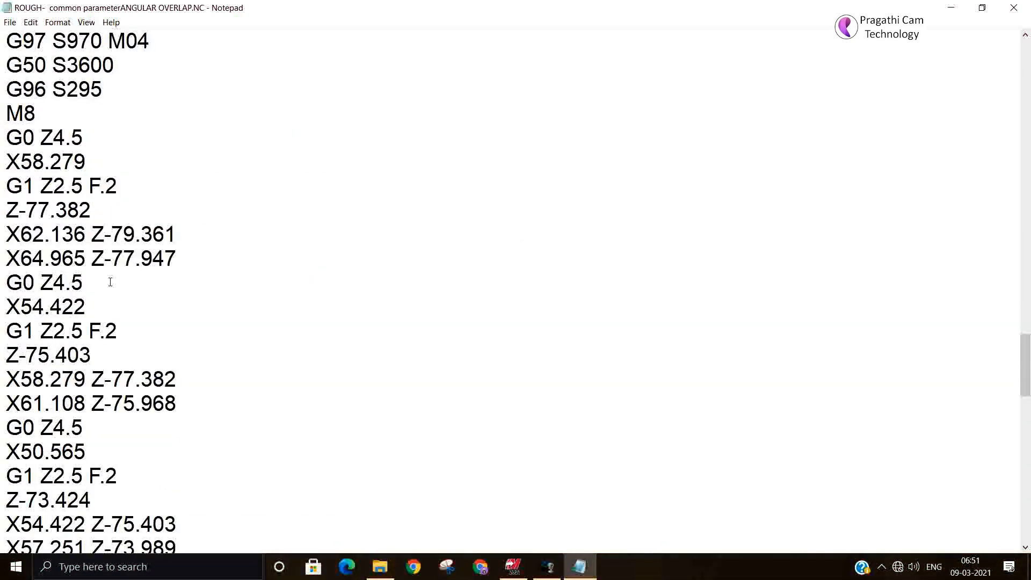
pyautogui.scroll(-5, 122, 278)
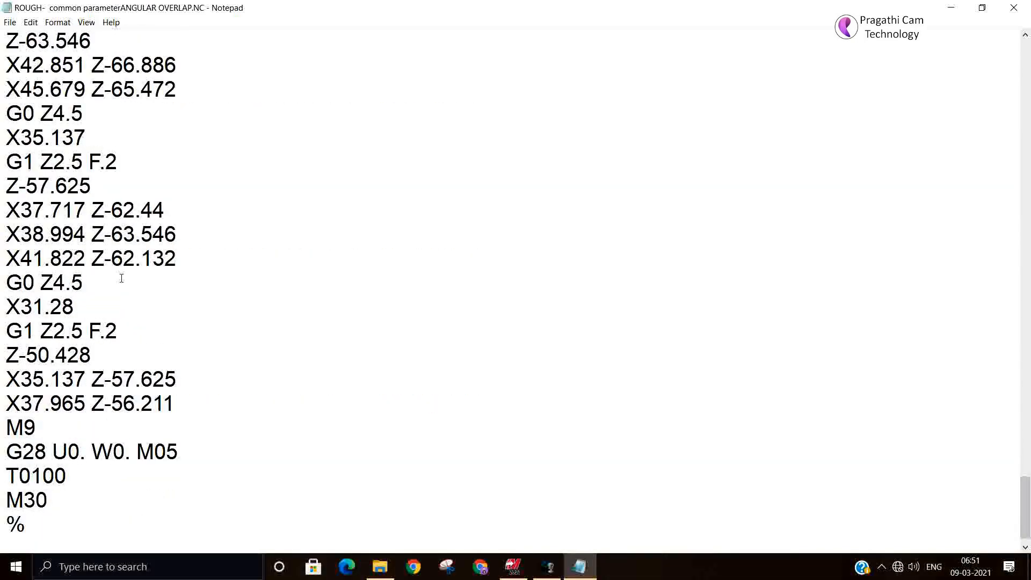
pyautogui.scroll(20, 126, 276)
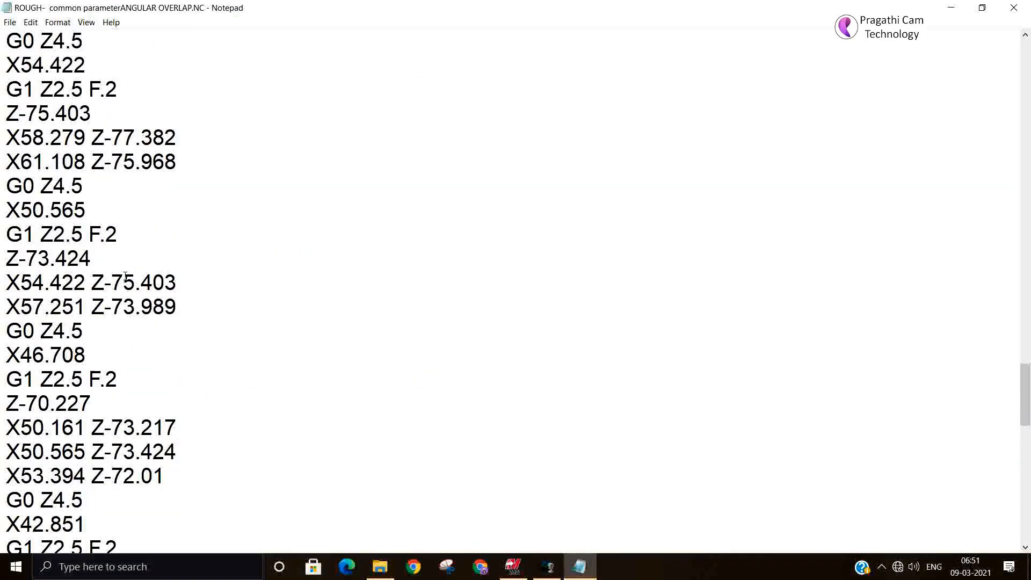
pyautogui.scroll(11, 129, 274)
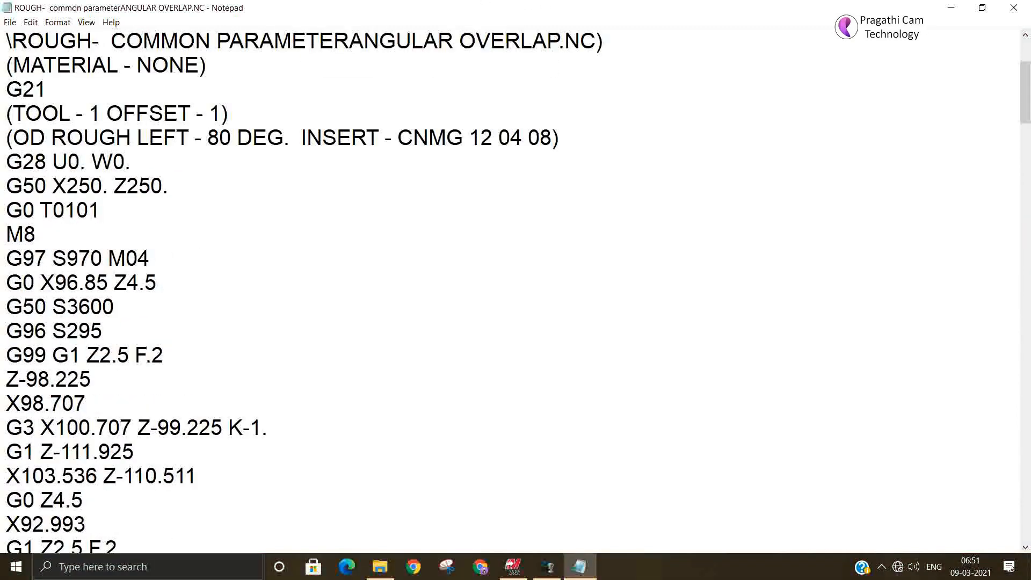
pyautogui.click(1013, 8)
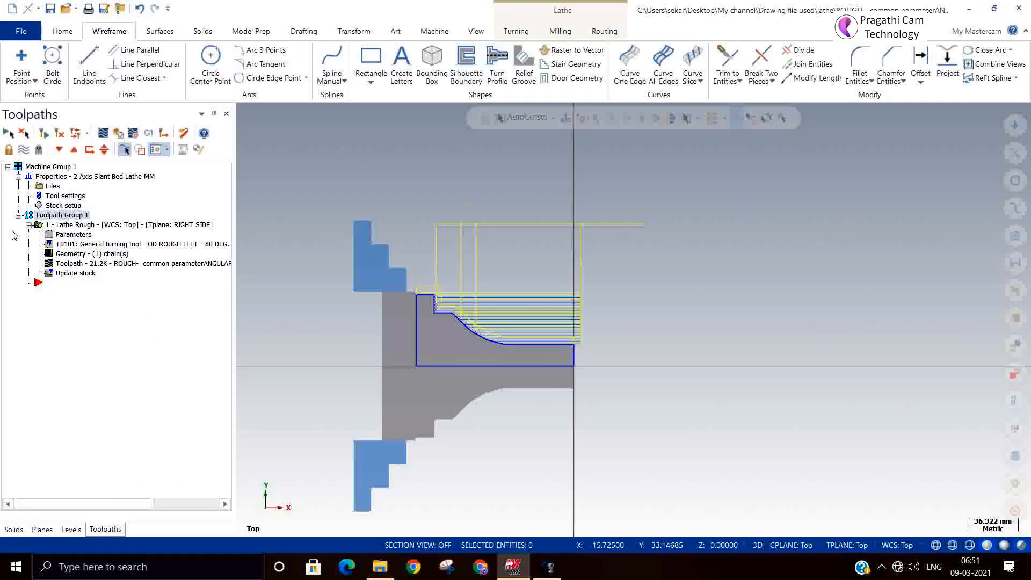
# Step: Review the tool inspection settings in the lathe rough parameters without changing them
pyautogui.click(70, 234)
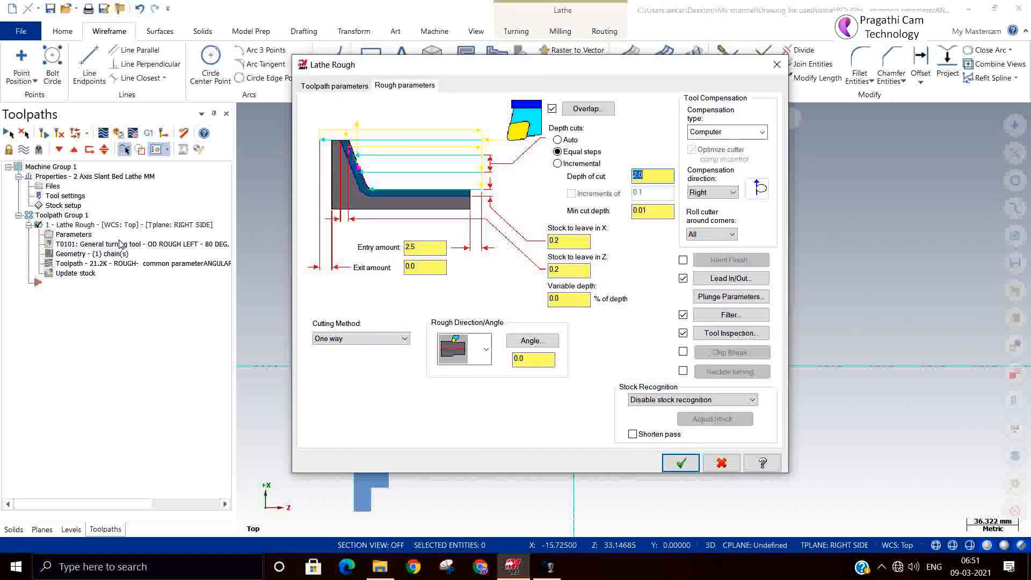
pyautogui.click(730, 333)
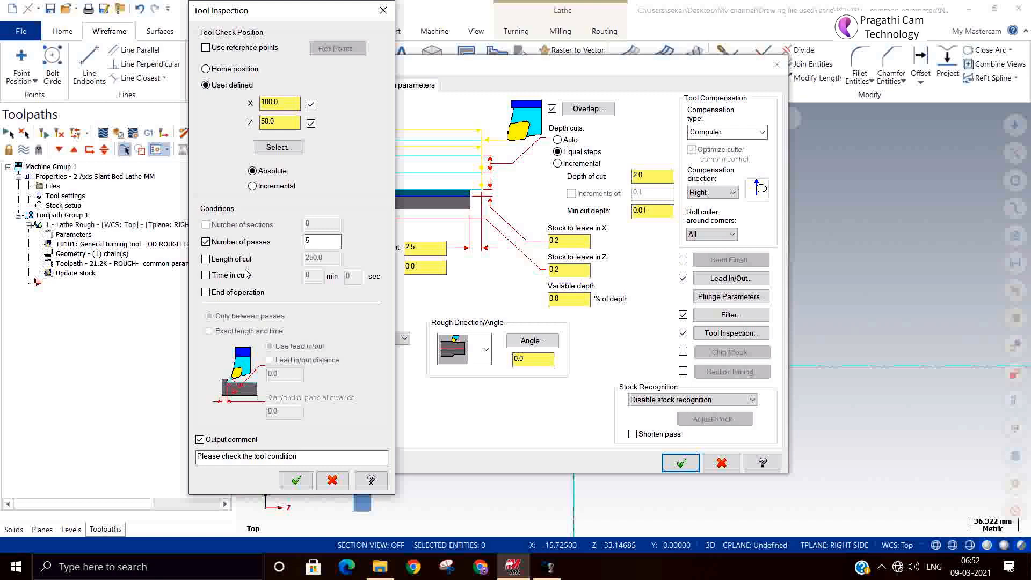
pyautogui.click(332, 480)
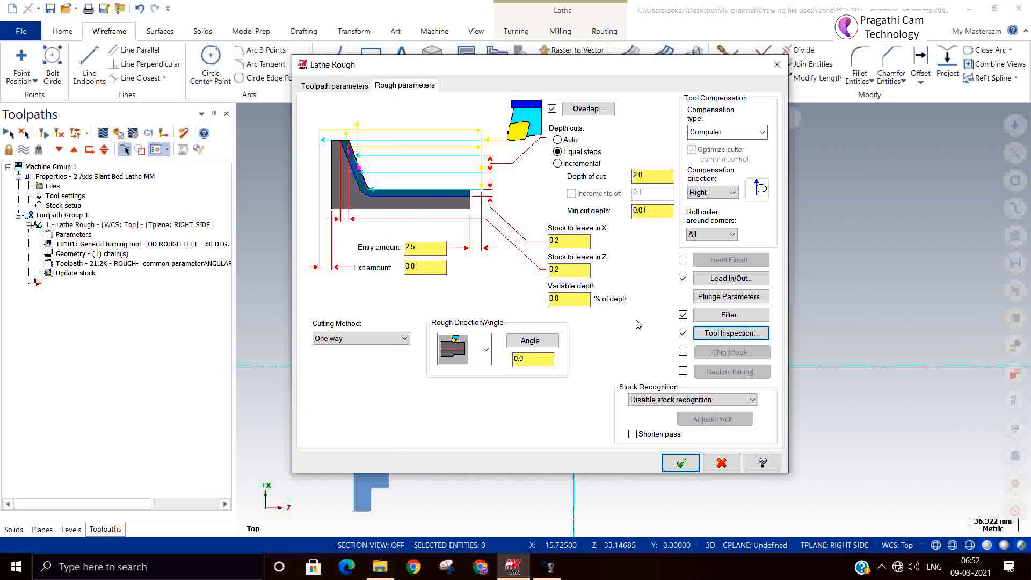
# Step: Disable Tool Inspection in the rough parameters, enable Chip Break and open its settings
pyautogui.click(682, 333)
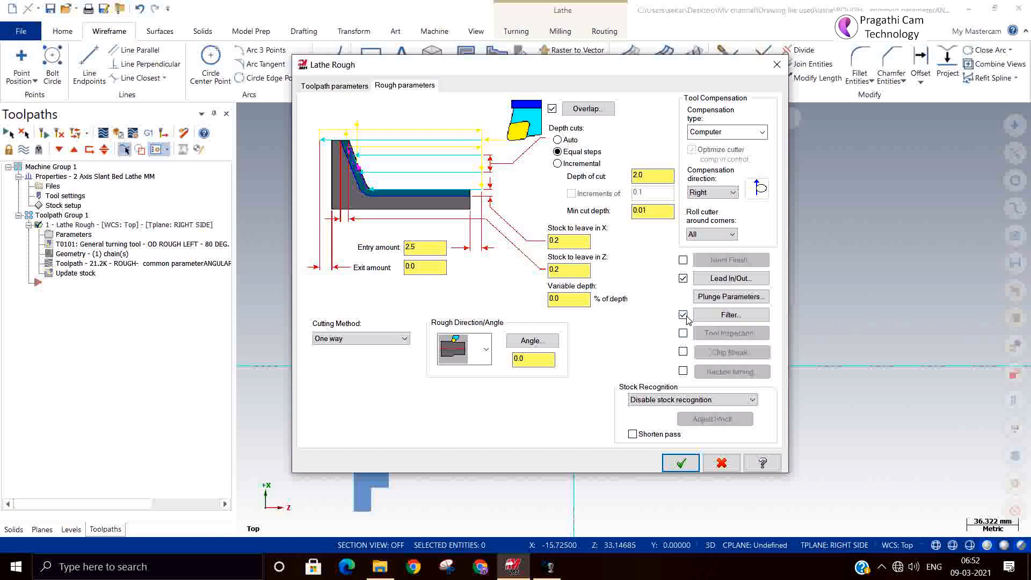
pyautogui.click(682, 352)
pyautogui.click(714, 354)
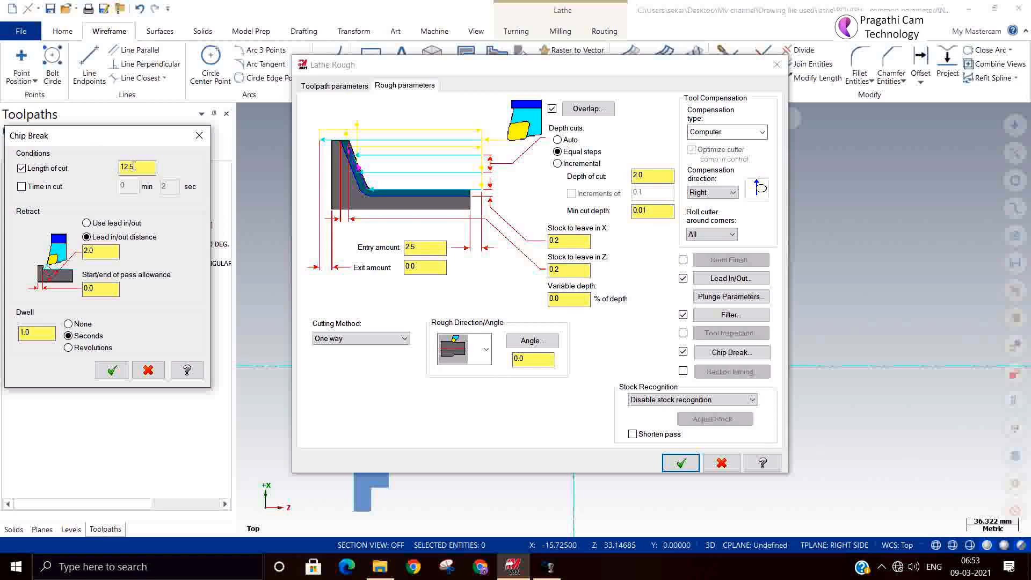
# Step: Set the chip break length of cut to 15, enable the time in cut condition, and regenerate the rough toolpath
pyautogui.moveTo(154, 169); pyautogui.dragTo(64, 160)
pyautogui.write('15')
pyautogui.click(21, 187)
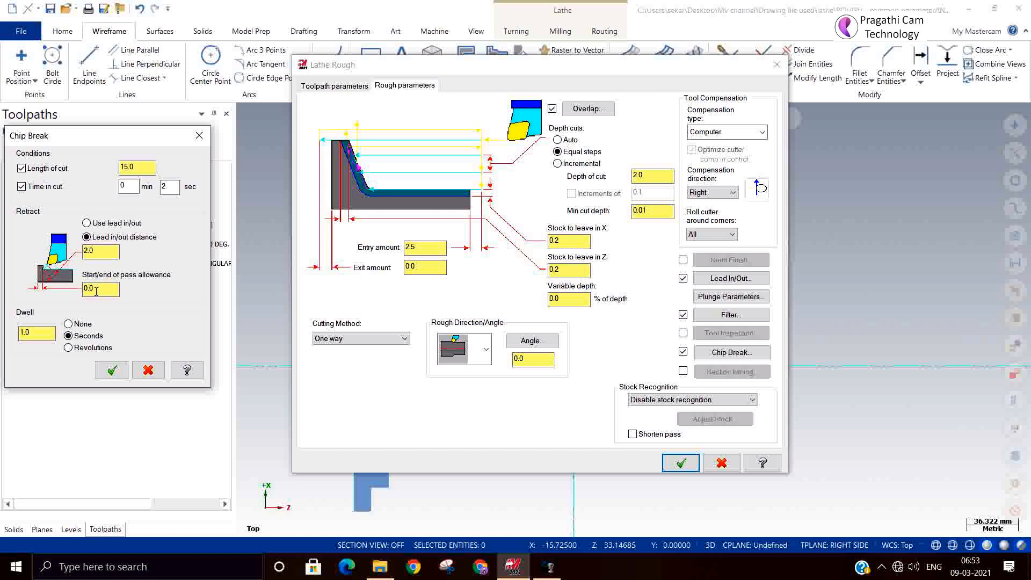
pyautogui.moveTo(98, 289); pyautogui.dragTo(23, 290)
pyautogui.click(105, 369)
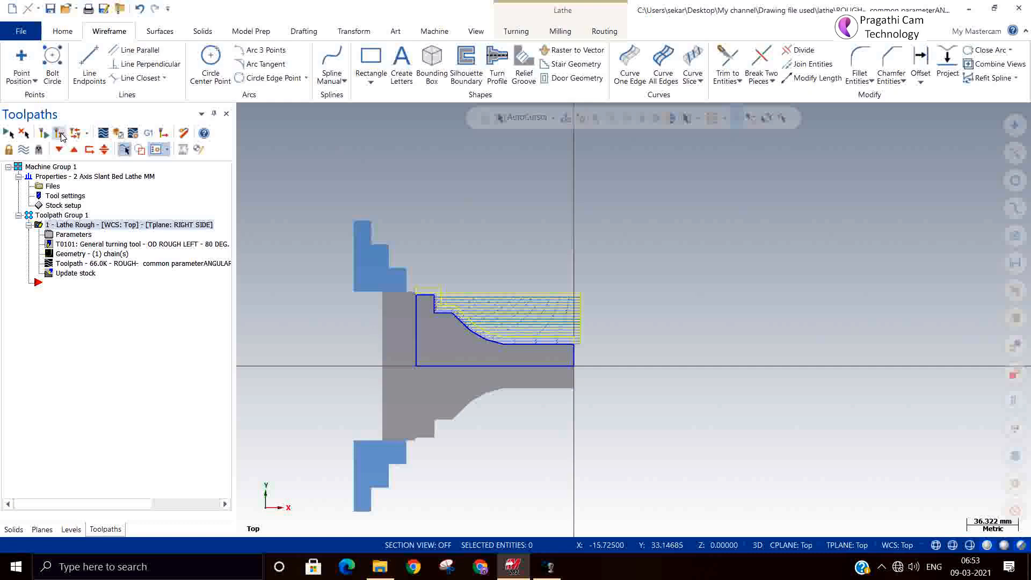
# Step: Backplot the rough toolpath at reduced speed to examine the chip break retracts, and finish the playback at higher speed
pyautogui.scroll(6, 506, 308)
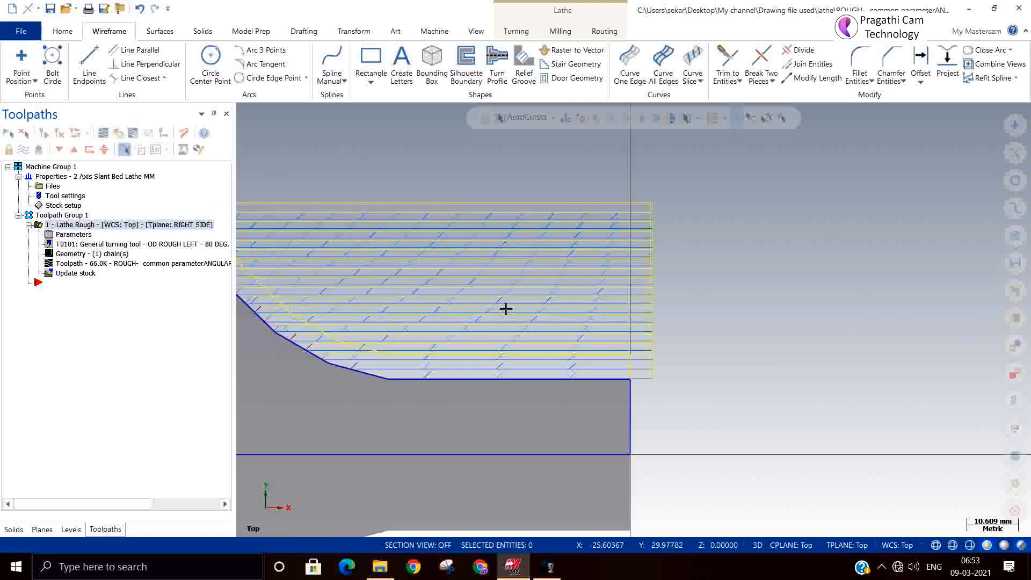
pyautogui.scroll(2, 506, 308)
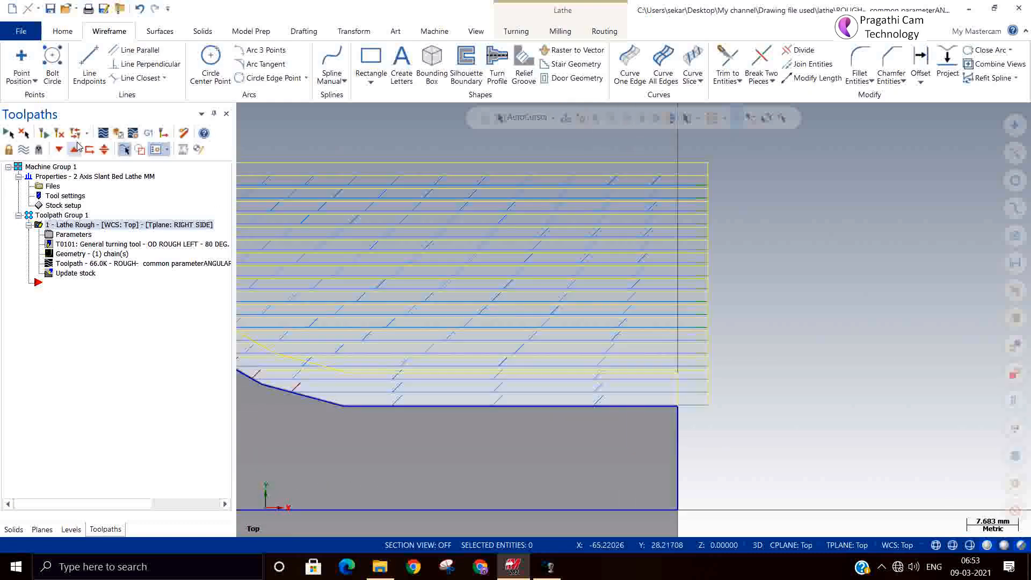
pyautogui.click(103, 133)
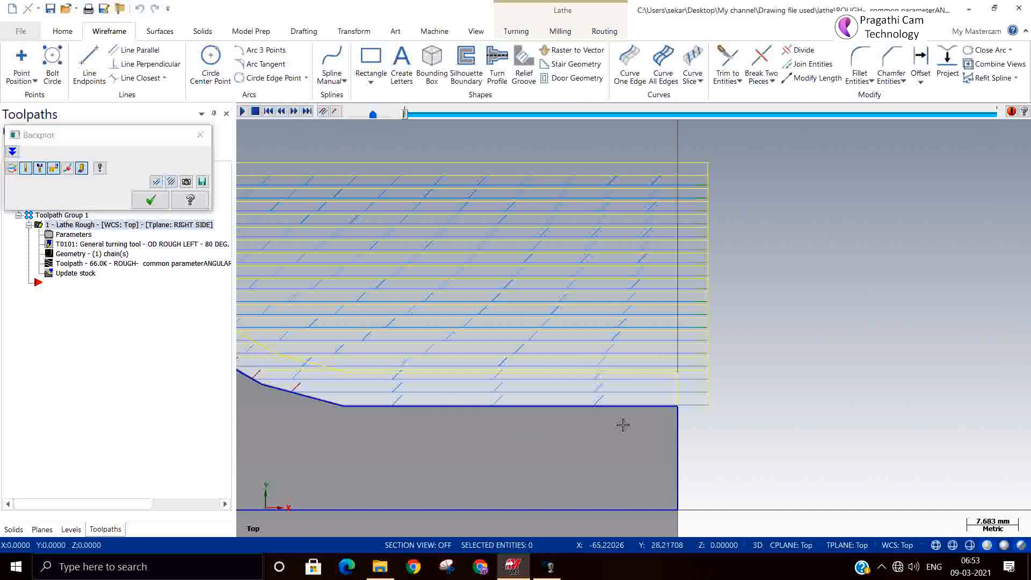
pyautogui.scroll(-1, 622, 424)
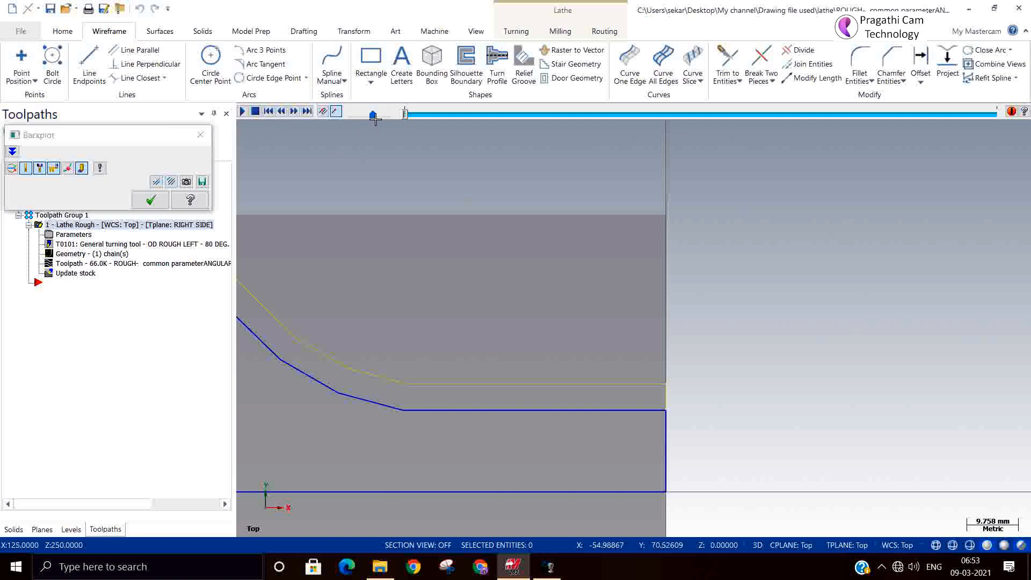
pyautogui.moveTo(375, 119); pyautogui.dragTo(363, 118)
pyautogui.click(242, 112)
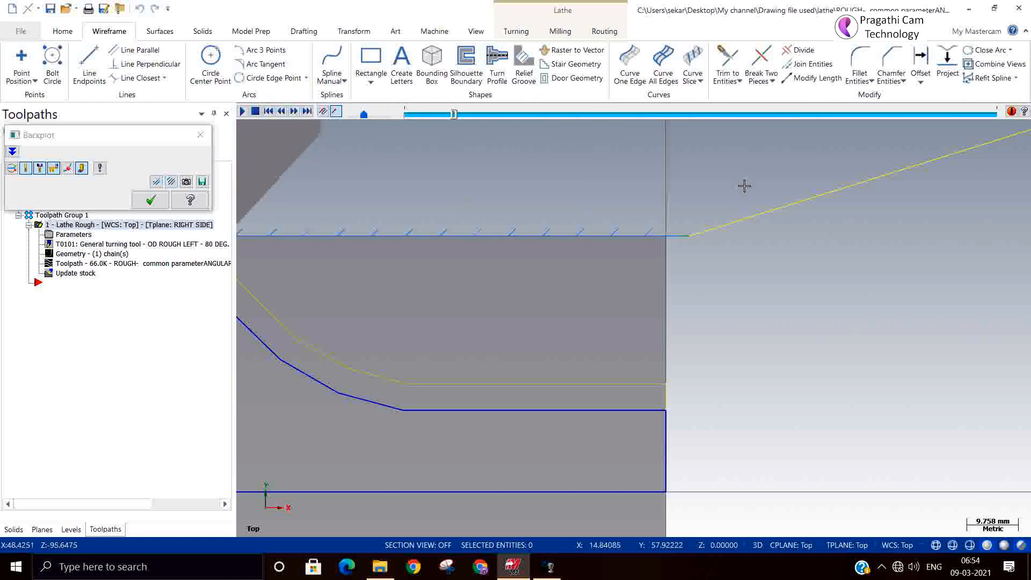
pyautogui.scroll(-2, 746, 184)
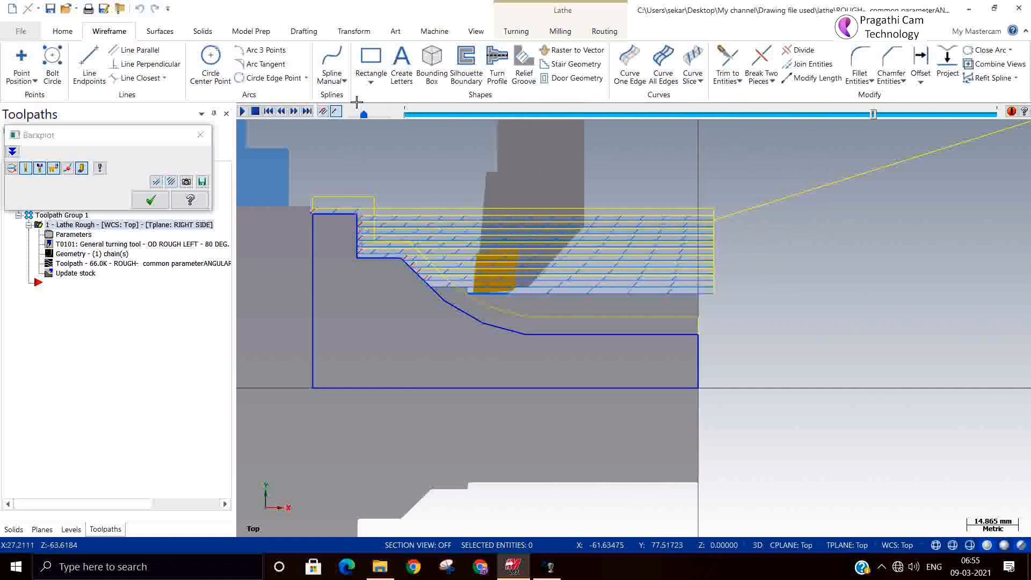
pyautogui.moveTo(364, 115); pyautogui.dragTo(413, 121)
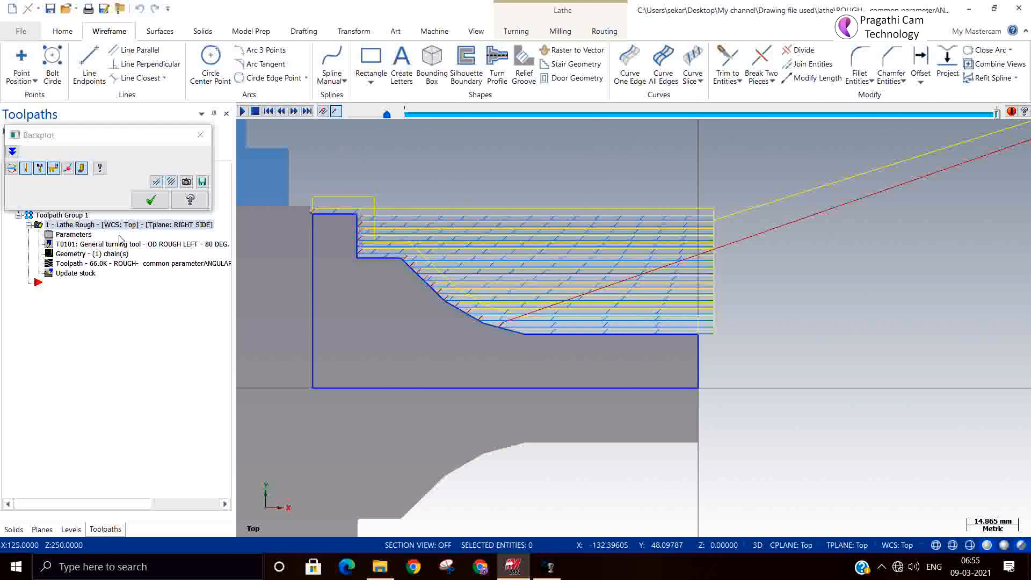
pyautogui.click(150, 199)
# Step: Switch the rough toolpath from Chip Break to Section turning with the Number condition at 2, and regenerate it
pyautogui.click(68, 235)
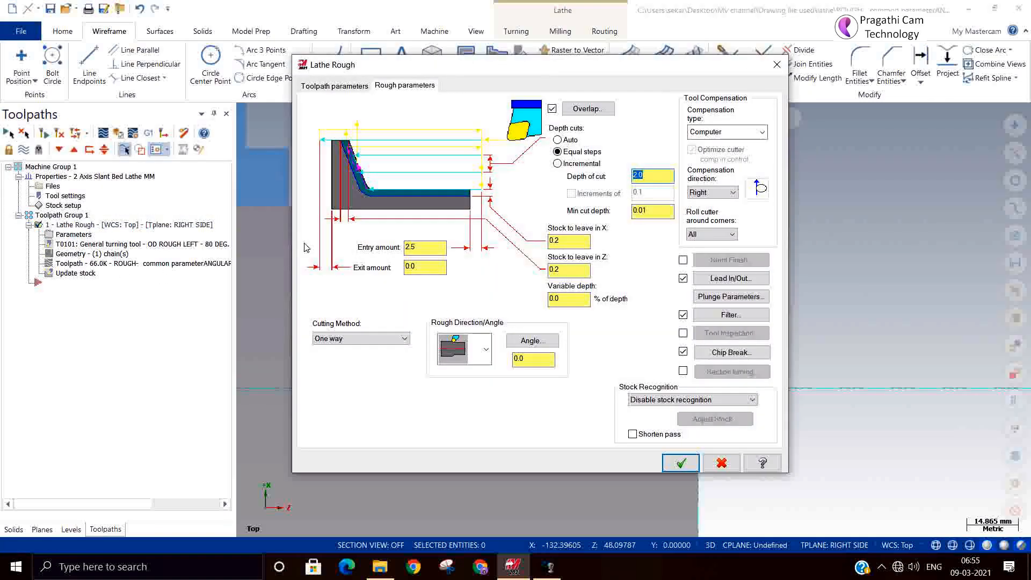
pyautogui.click(683, 352)
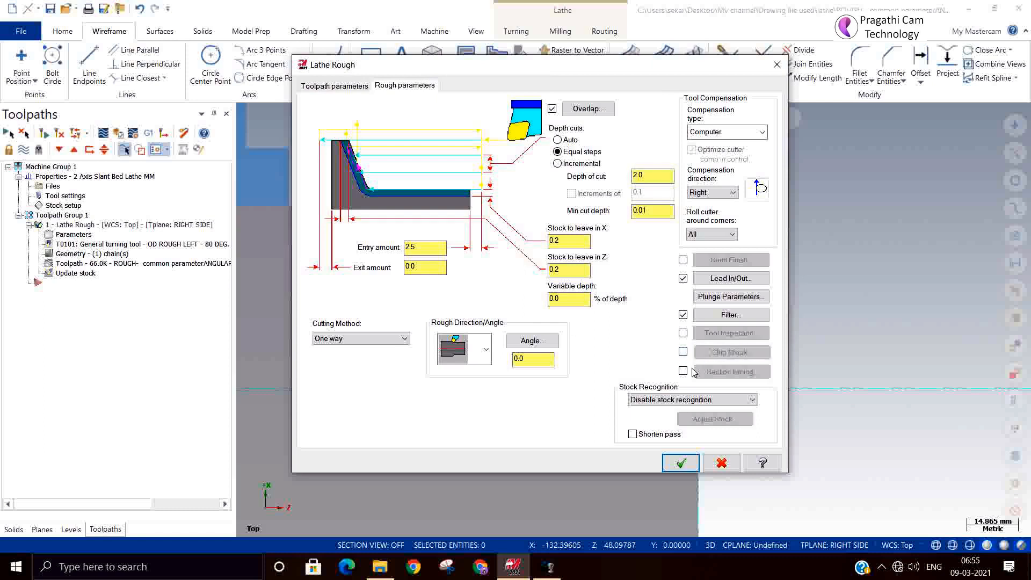
pyautogui.click(710, 372)
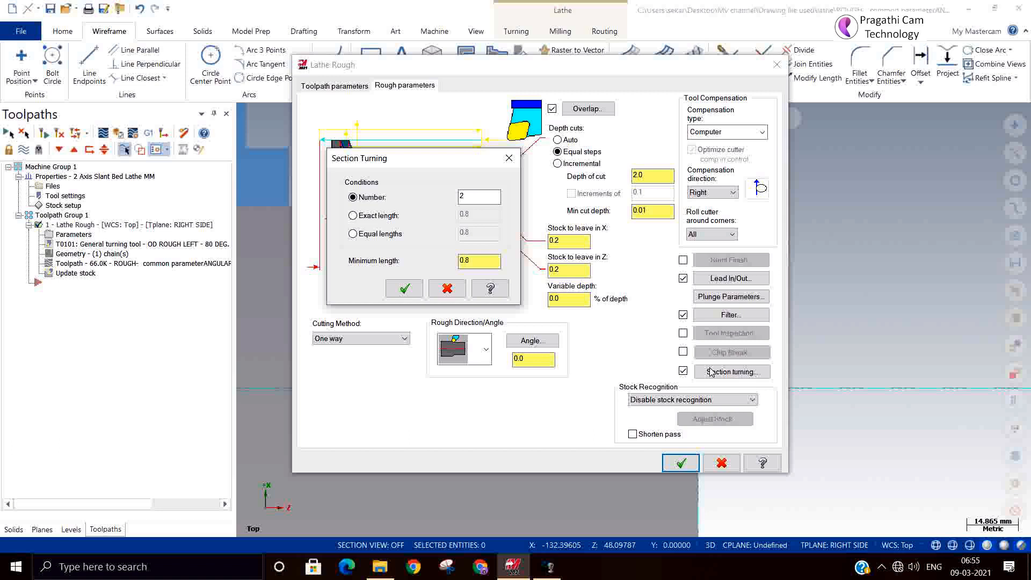
pyautogui.click(396, 217)
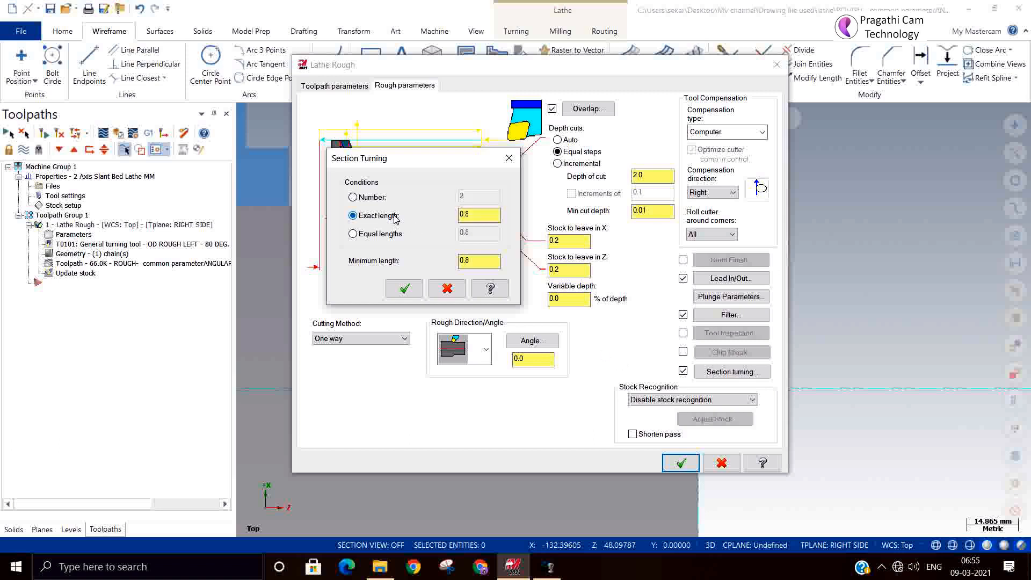
pyautogui.click(372, 198)
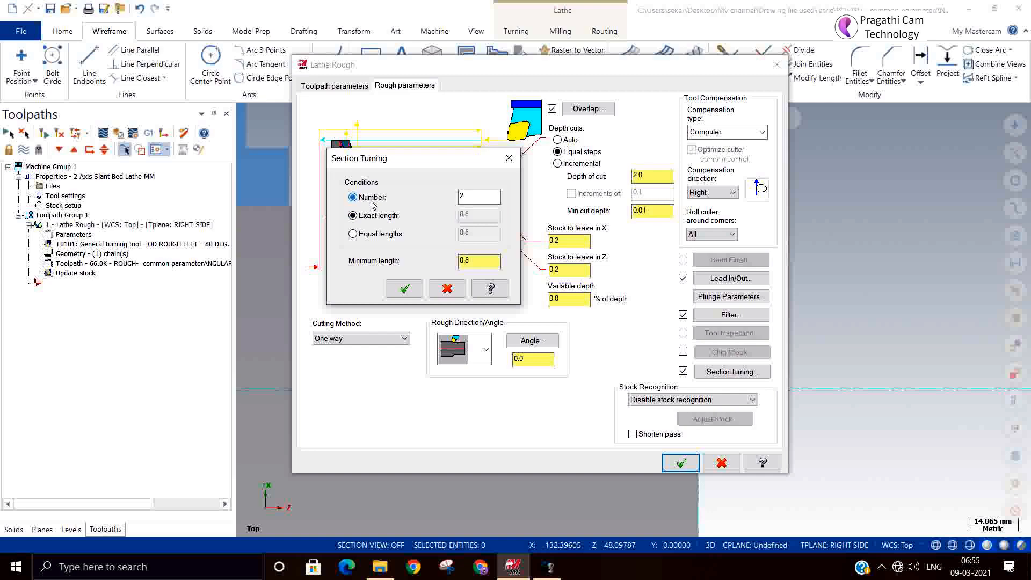
pyautogui.click(404, 289)
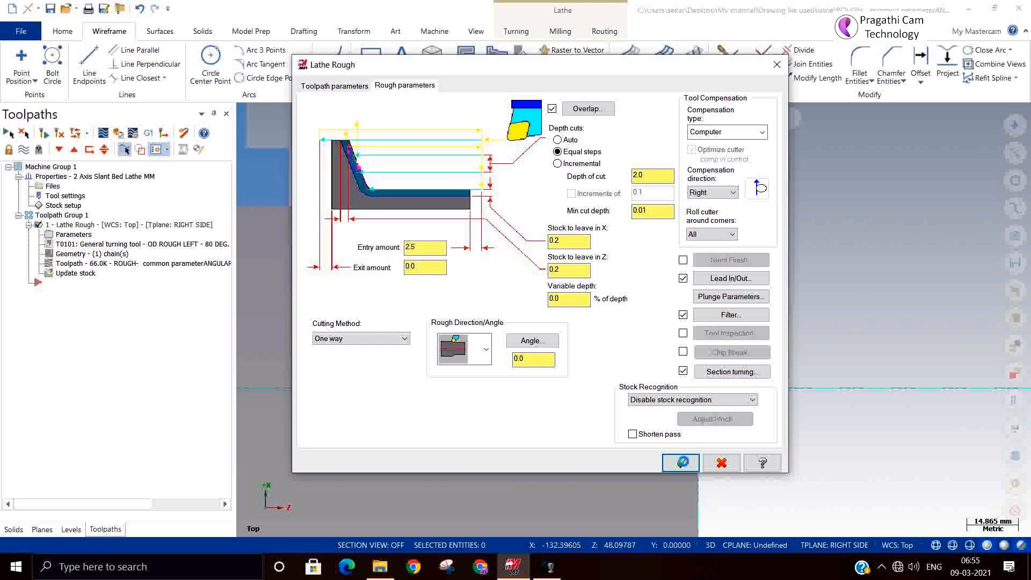
pyautogui.press('Return')
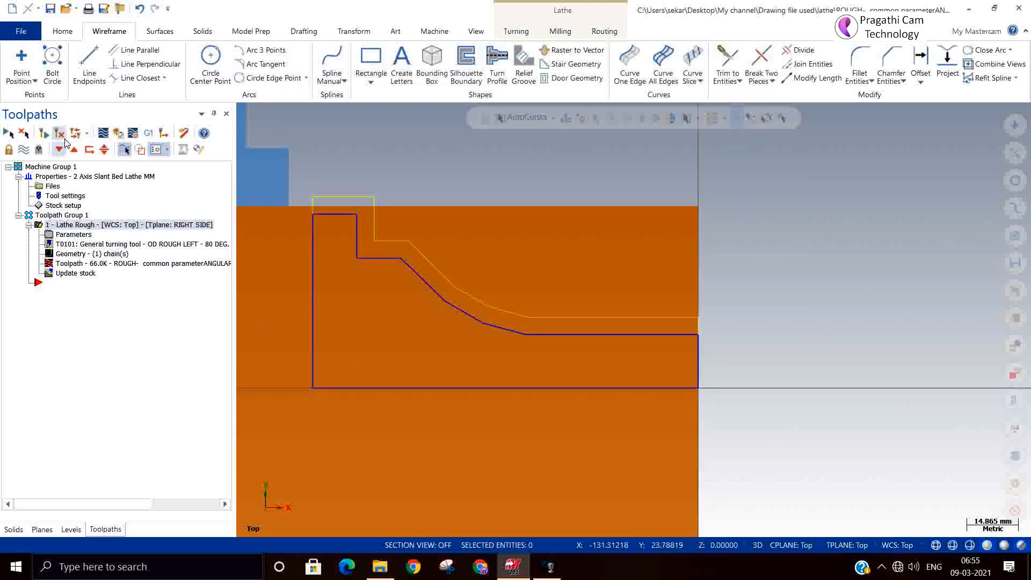
pyautogui.click(65, 141)
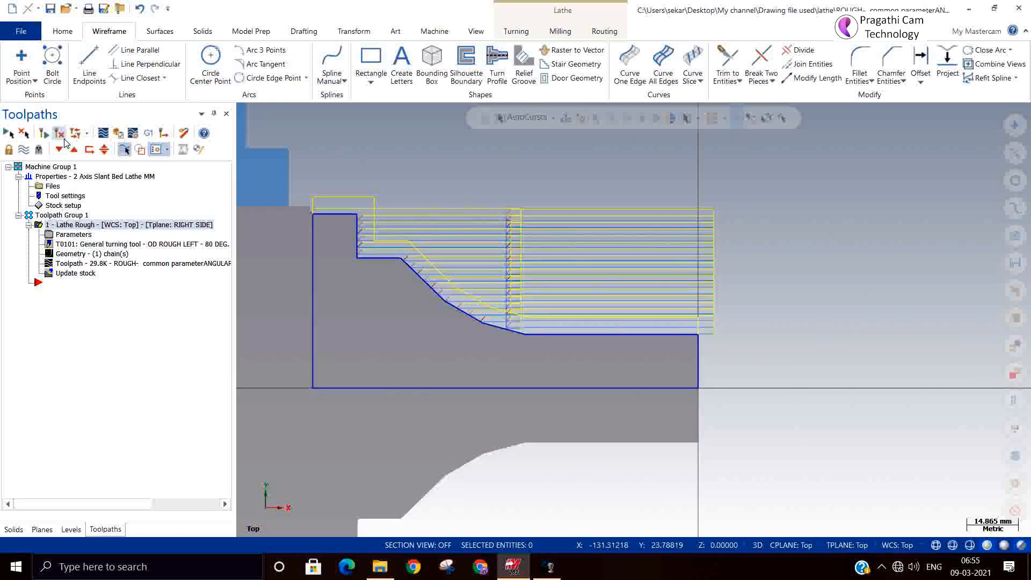
# Step: Backplot the rough toolpath to examine how the two turning sections are cut
pyautogui.click(103, 132)
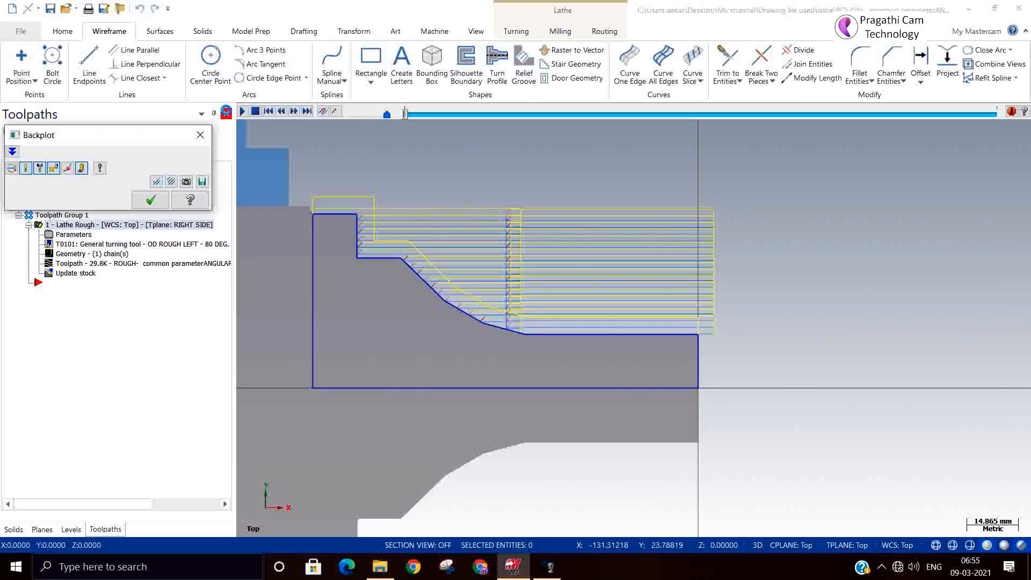
pyautogui.click(242, 112)
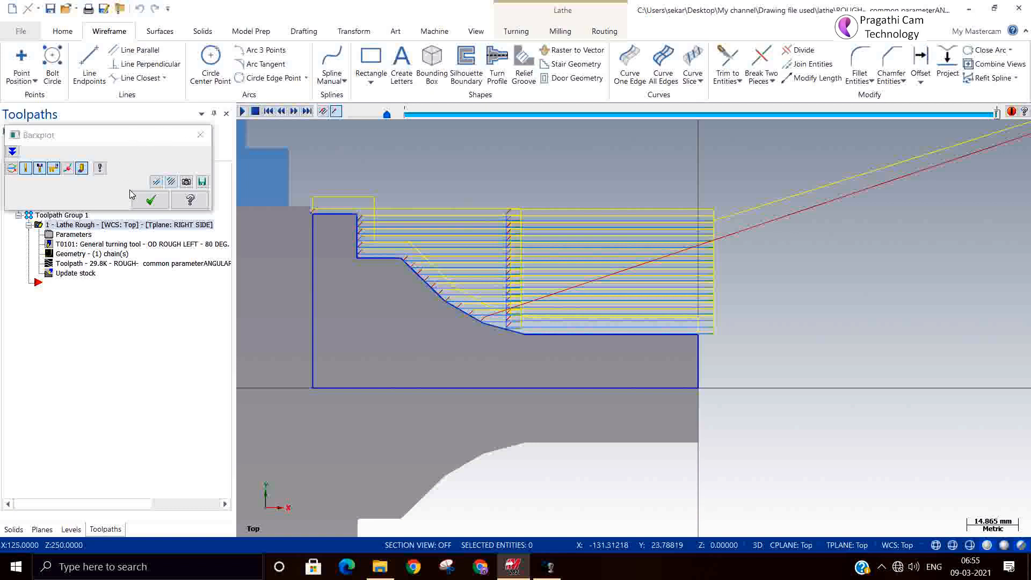
pyautogui.click(150, 200)
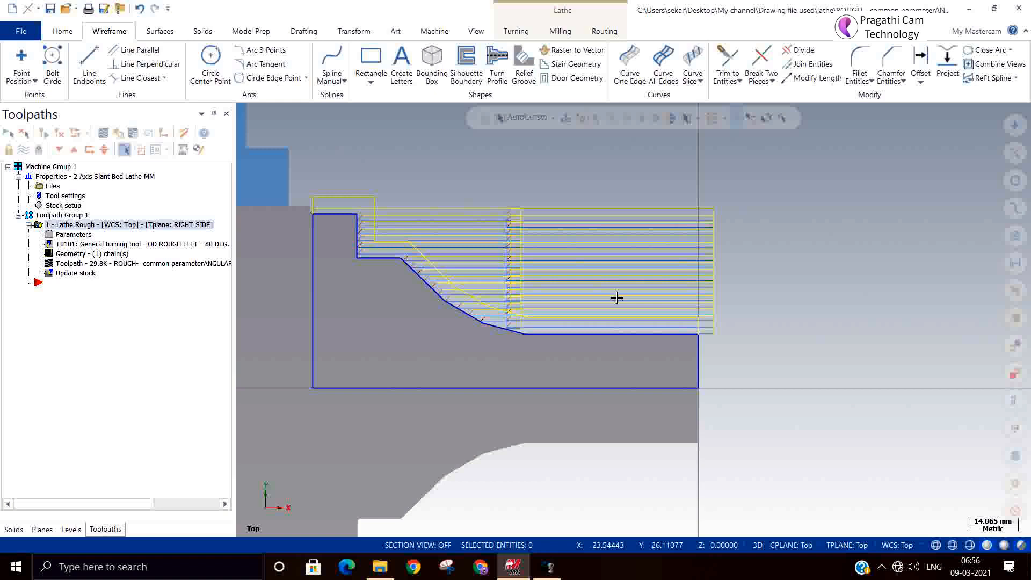
# Step: Set the section turning number to 3 and regenerate the rough toolpath, continuing past the tool collision warnings
pyautogui.click(58, 235)
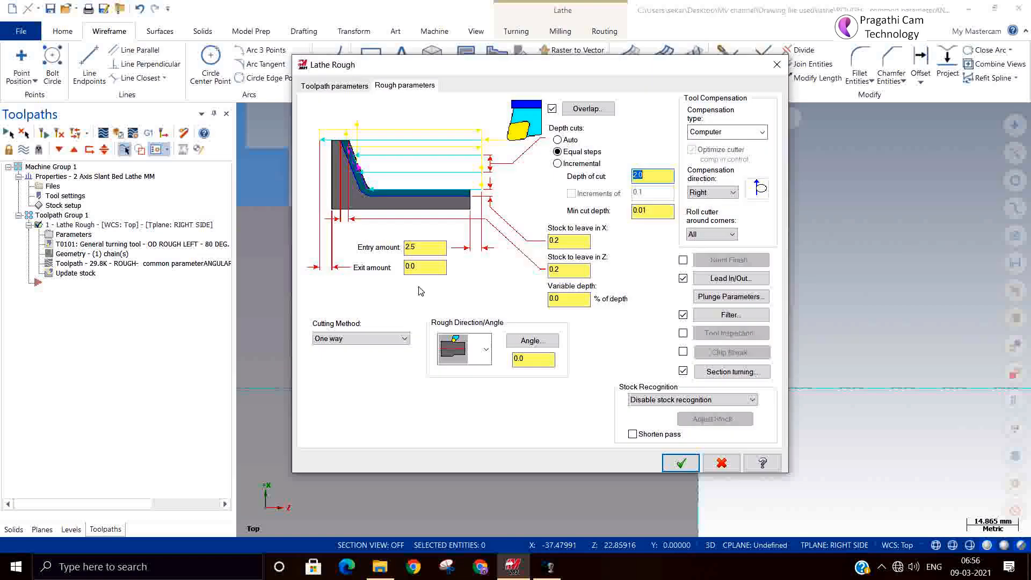
pyautogui.click(702, 376)
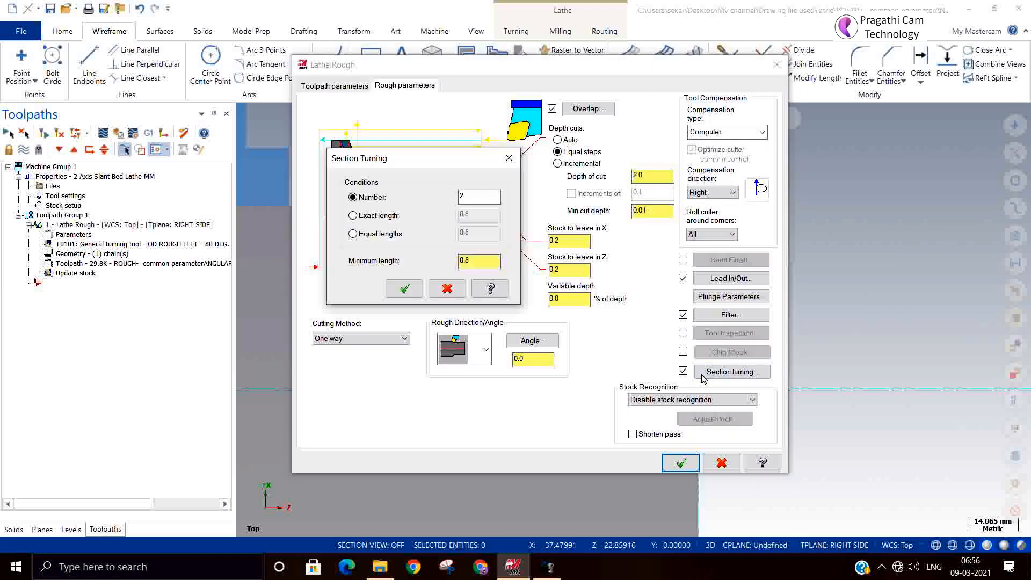
pyautogui.doubleClick(460, 198)
pyautogui.write('3')
pyautogui.click(404, 288)
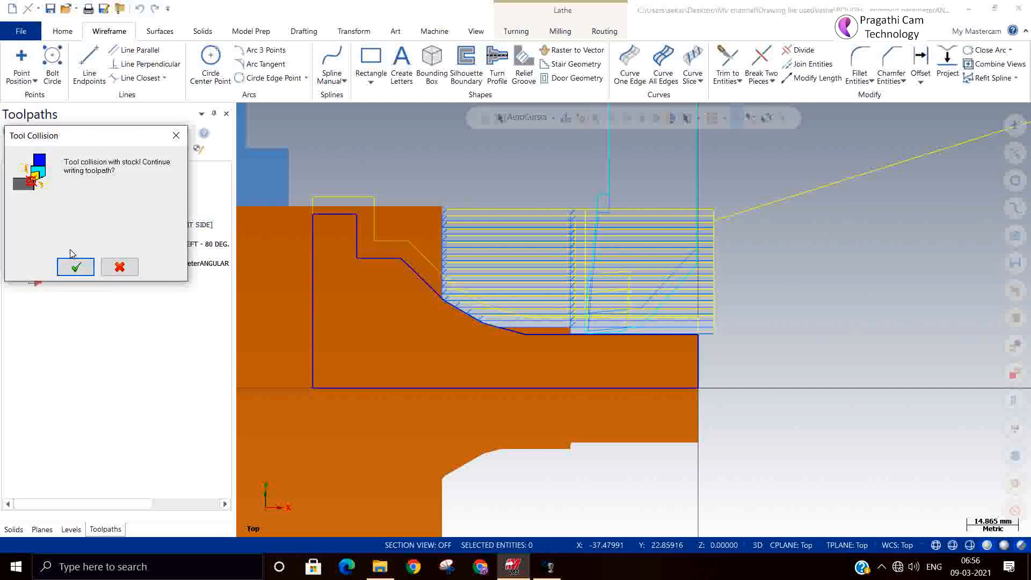
pyautogui.click(75, 267)
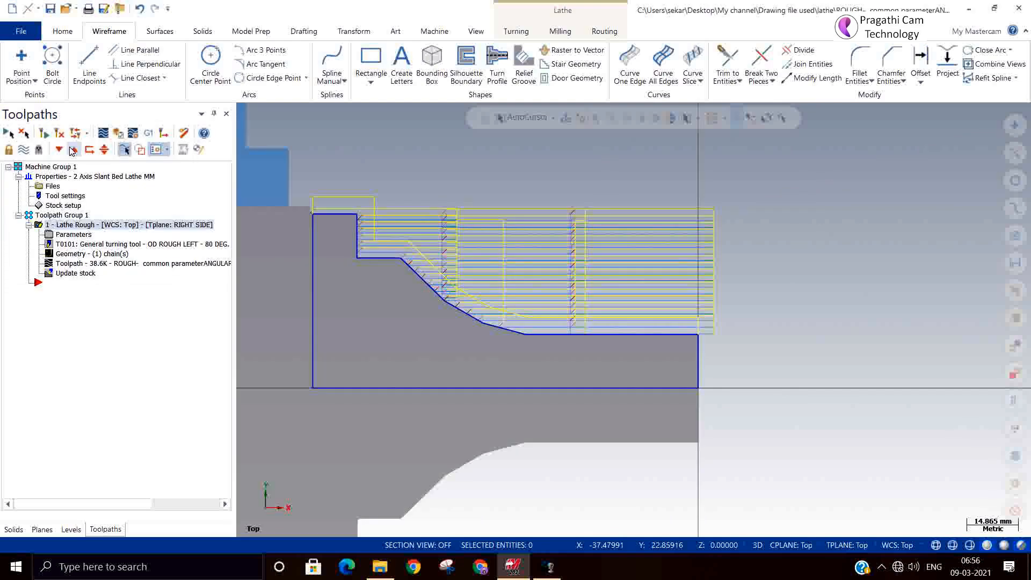
pyautogui.click(57, 134)
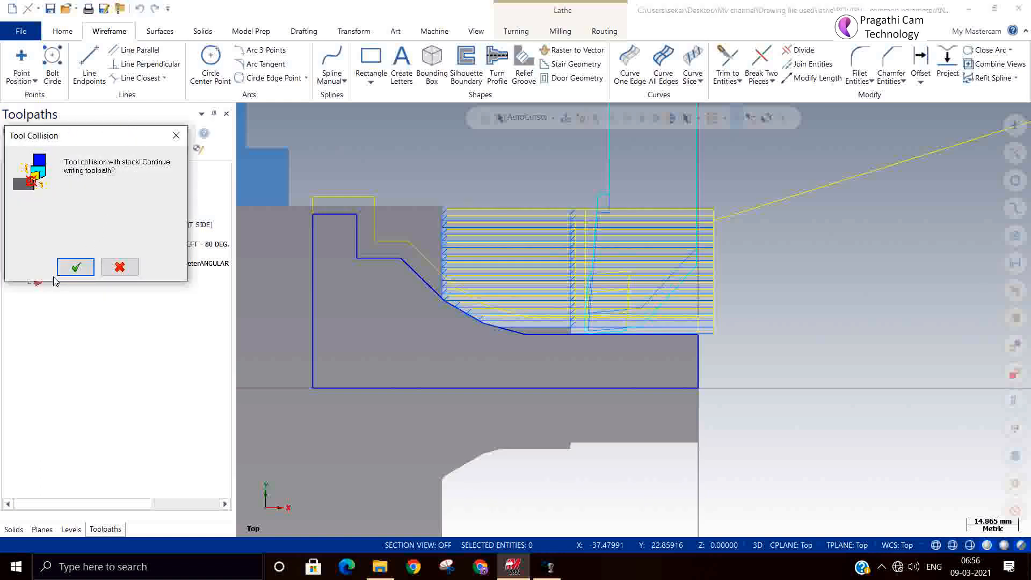
pyautogui.click(76, 267)
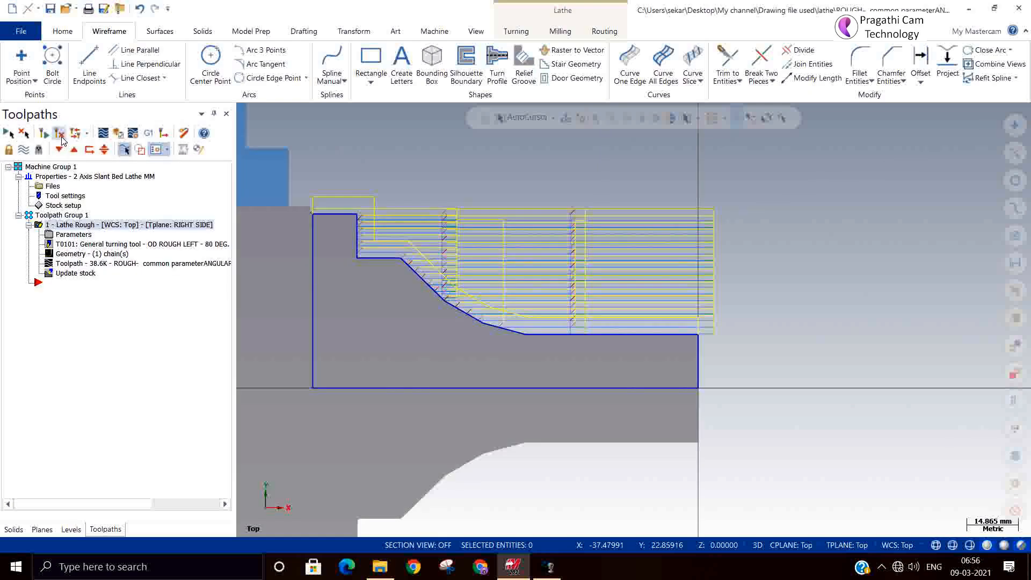
# Step: Backplot the regenerated rough toolpath to examine how the three turning sections are cut
pyautogui.click(59, 134)
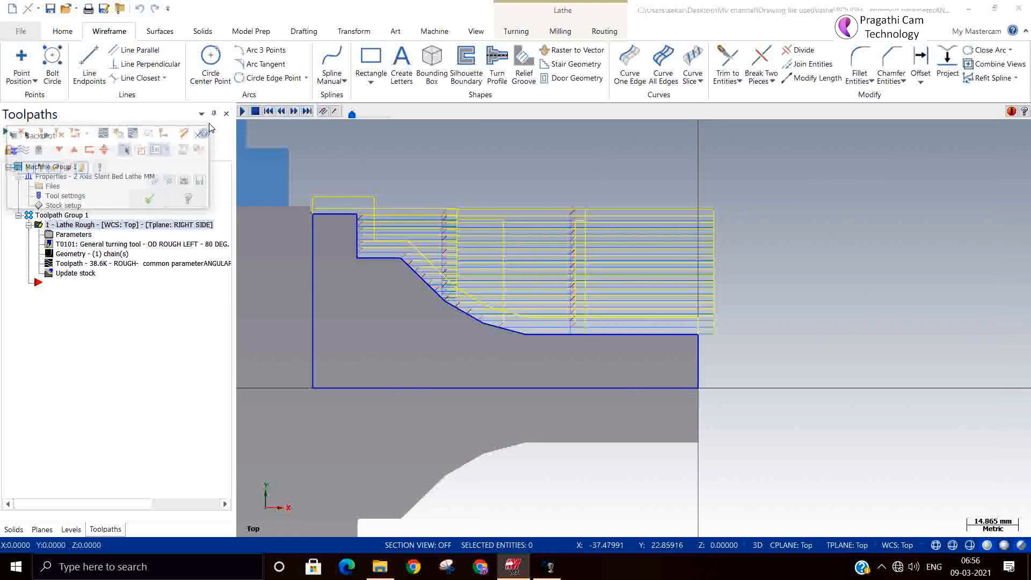
pyautogui.click(242, 110)
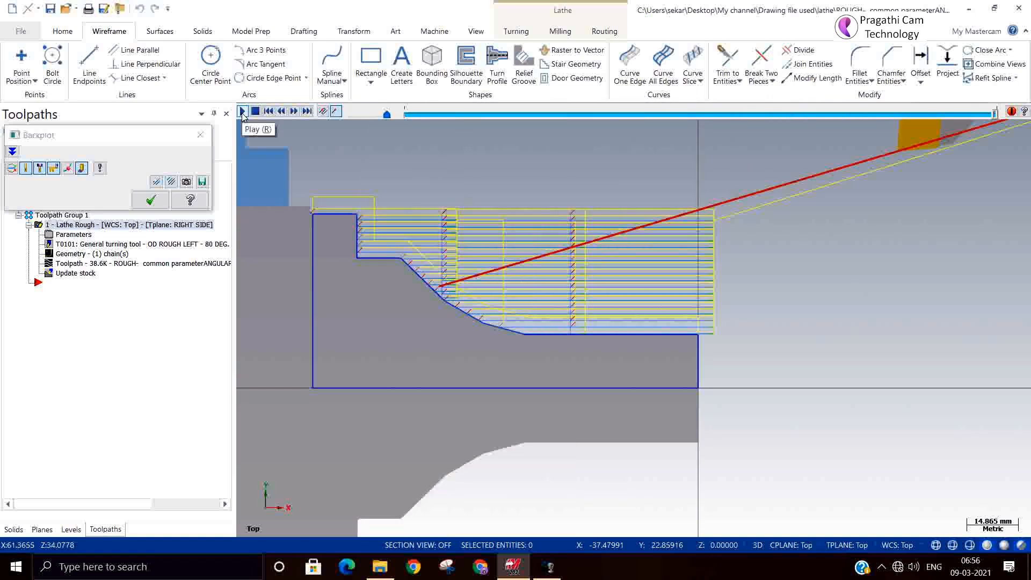
pyautogui.click(151, 200)
# Step: Review the available choices for rolling the cutter around corners and for compensation direction in the rough parameters, without changing them
pyautogui.click(83, 236)
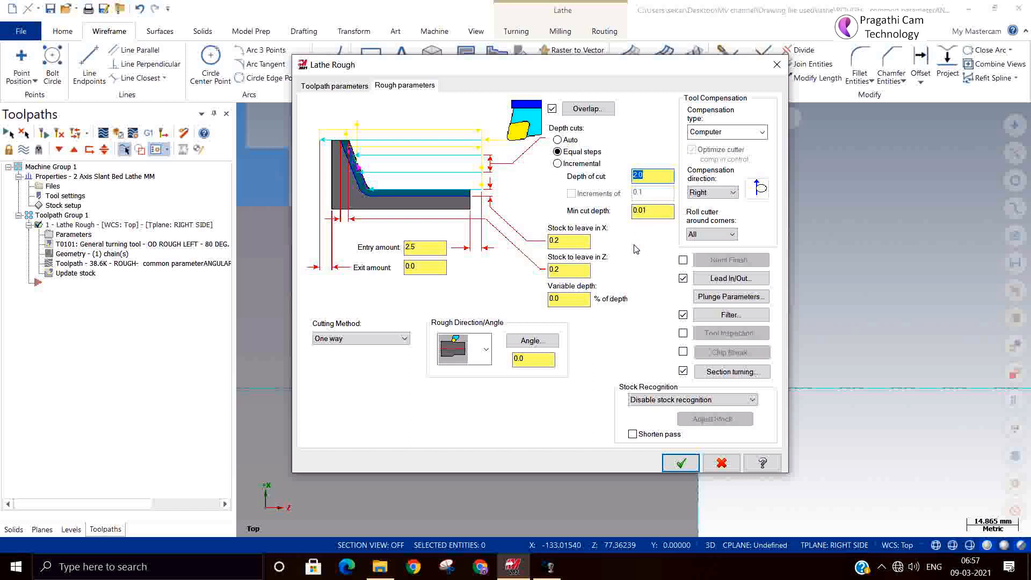
pyautogui.click(701, 236)
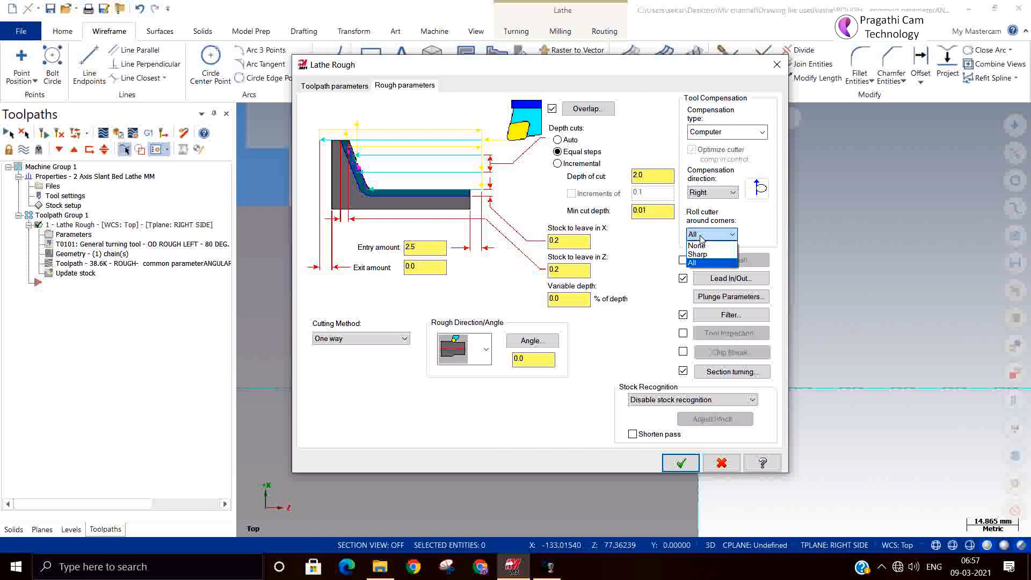
pyautogui.click(701, 238)
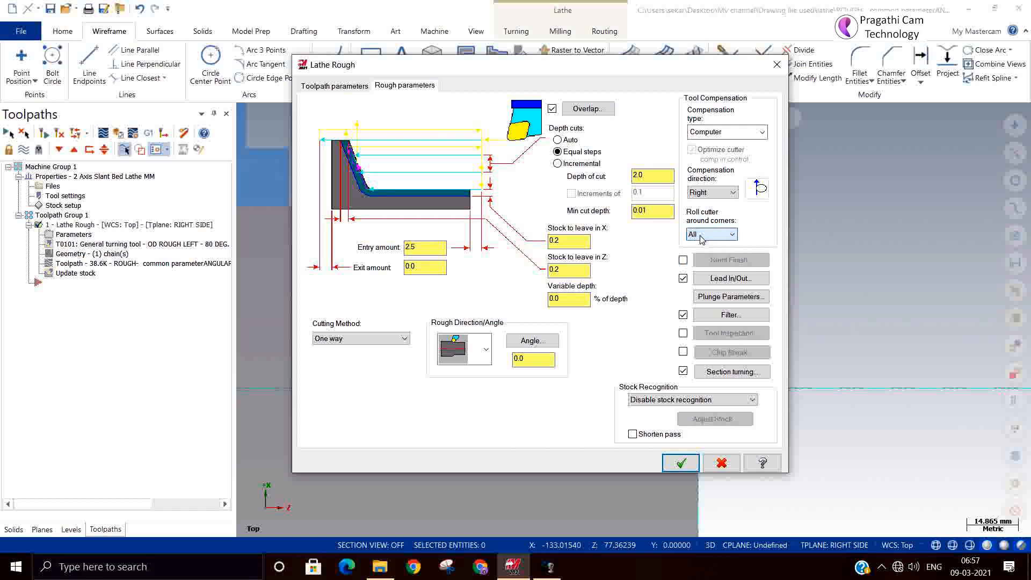
pyautogui.click(712, 193)
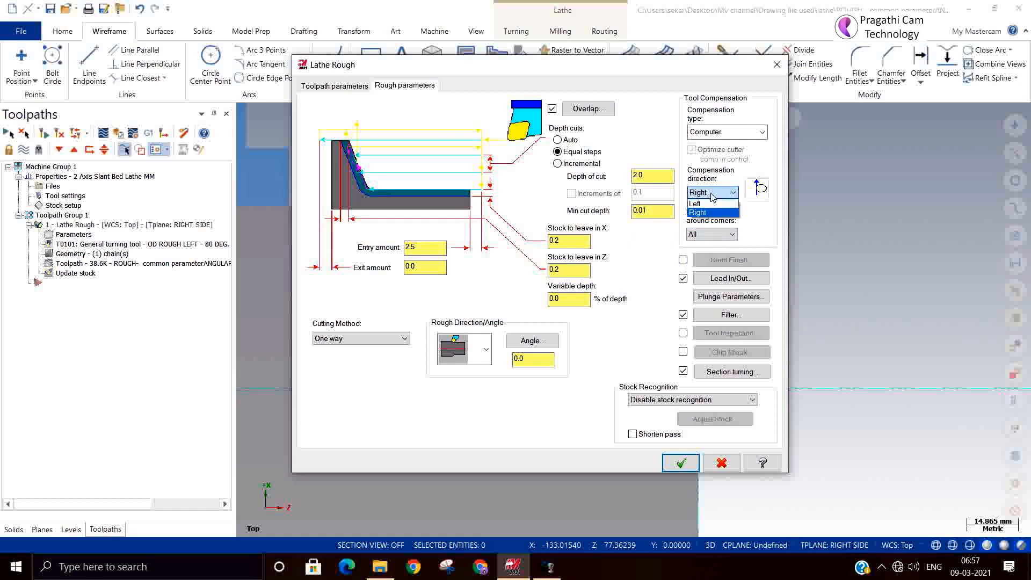
pyautogui.click(713, 197)
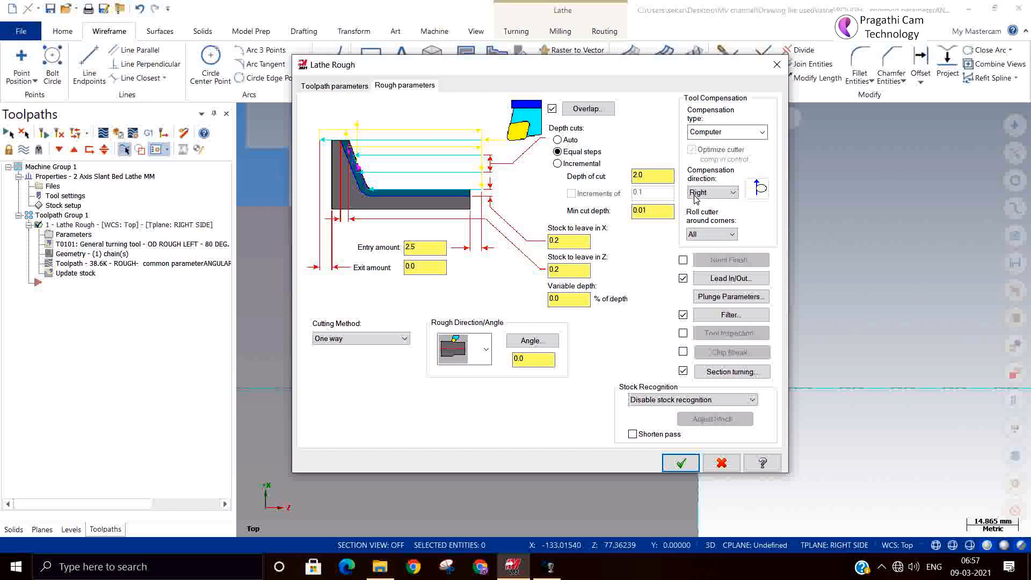
# Step: Set the compensation direction to Left and try to regenerate the rough toolpath, continuing past several collision warnings before stopping the generation
pyautogui.click(733, 193)
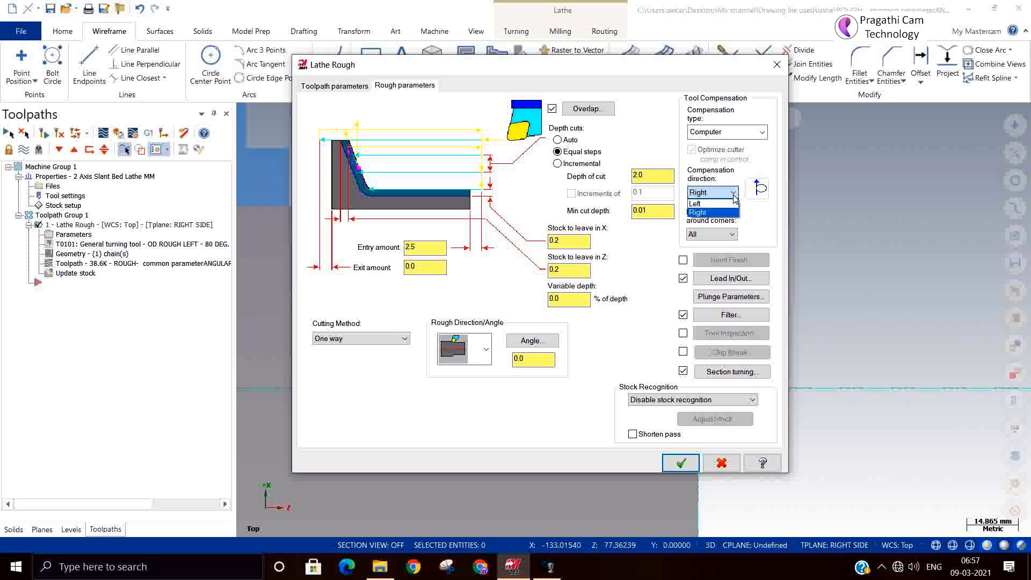
pyautogui.click(705, 203)
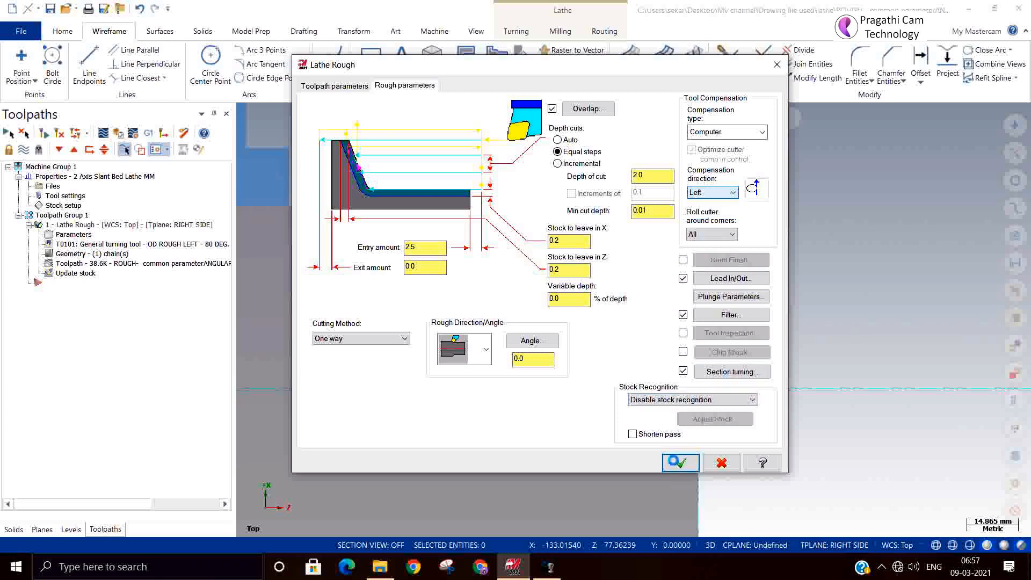
pyautogui.click(674, 462)
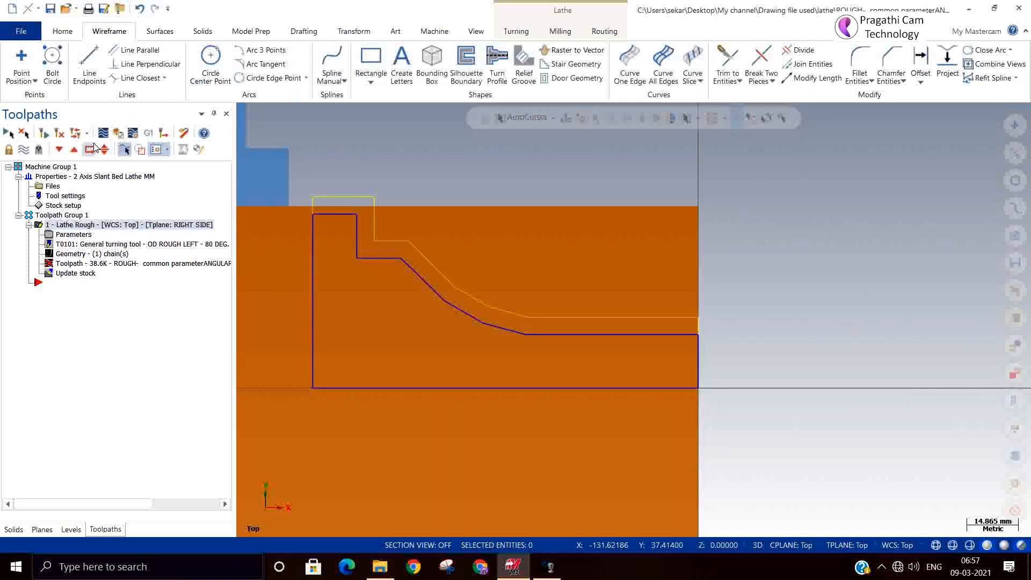
pyautogui.click(61, 135)
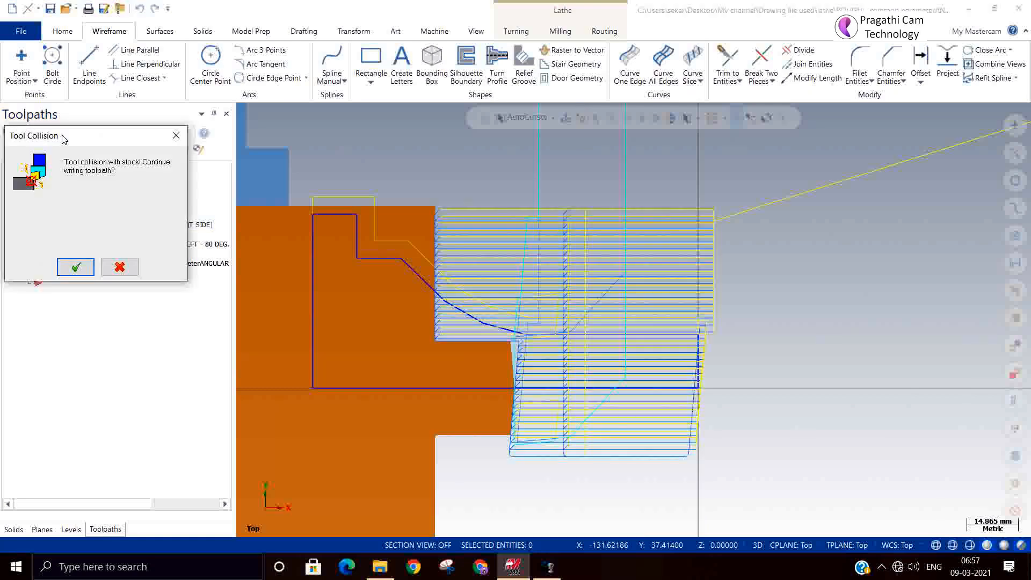
pyautogui.click(73, 268)
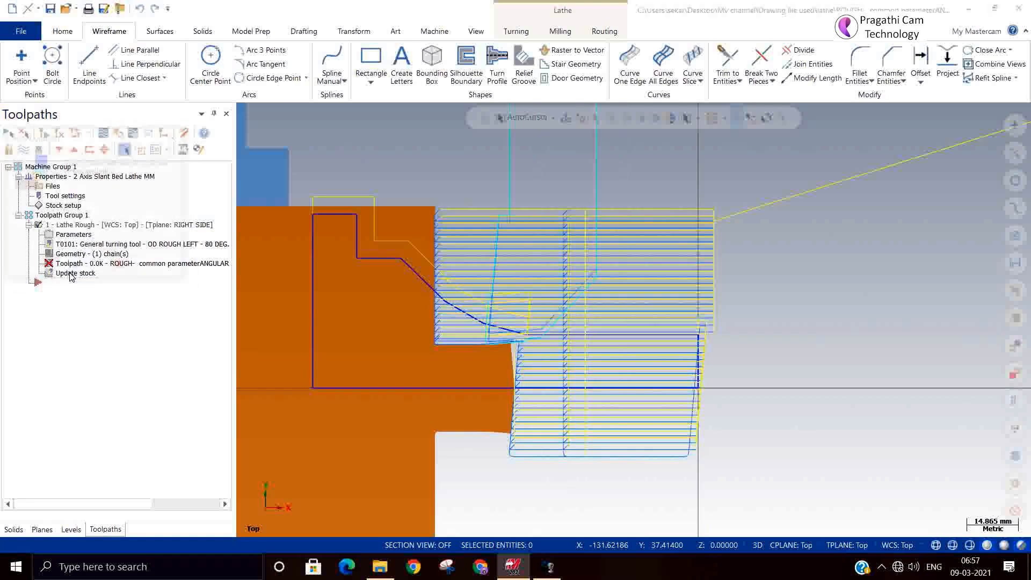
pyautogui.click(73, 268)
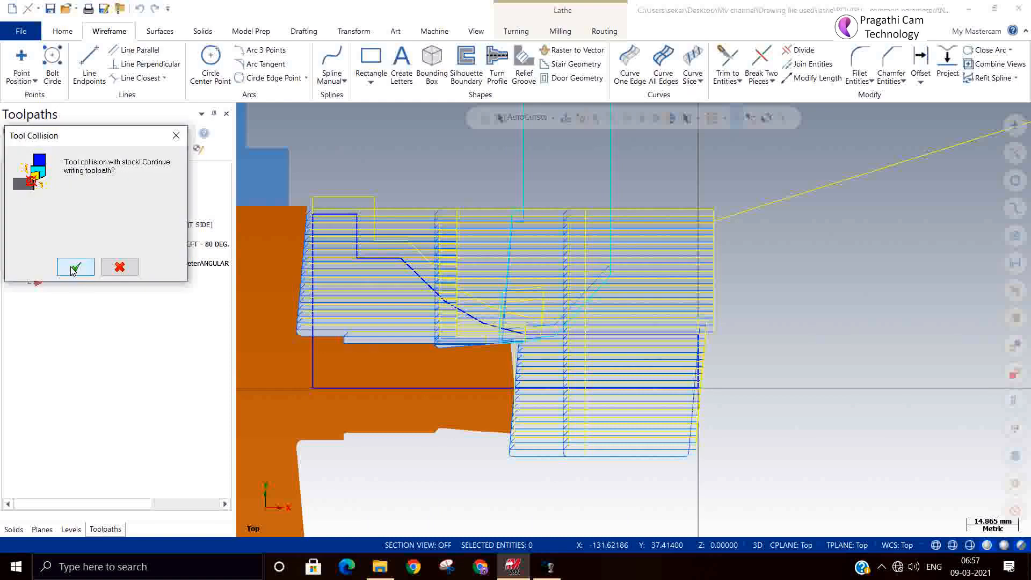
pyautogui.click(79, 273)
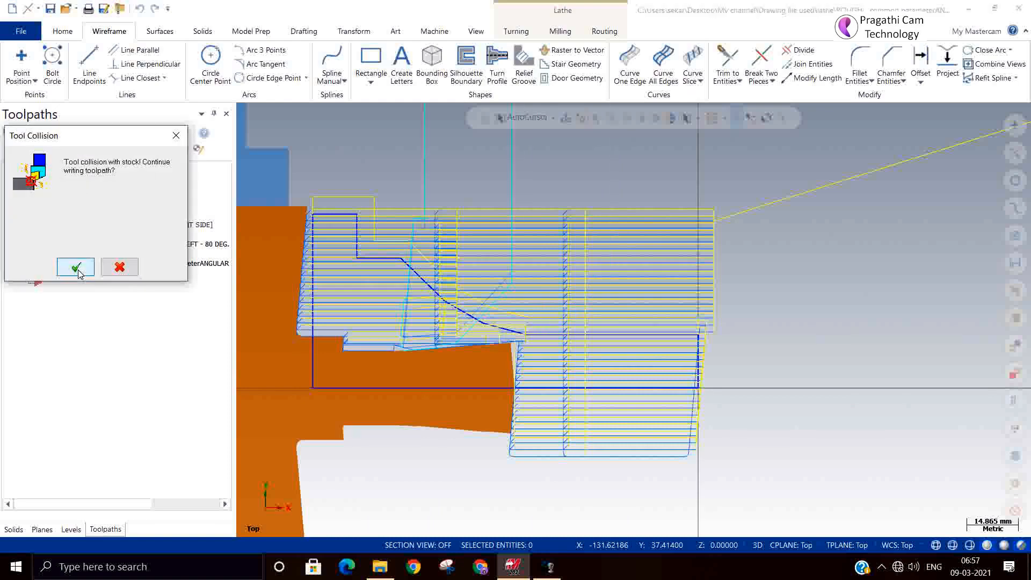
pyautogui.click(80, 271)
pyautogui.click(119, 267)
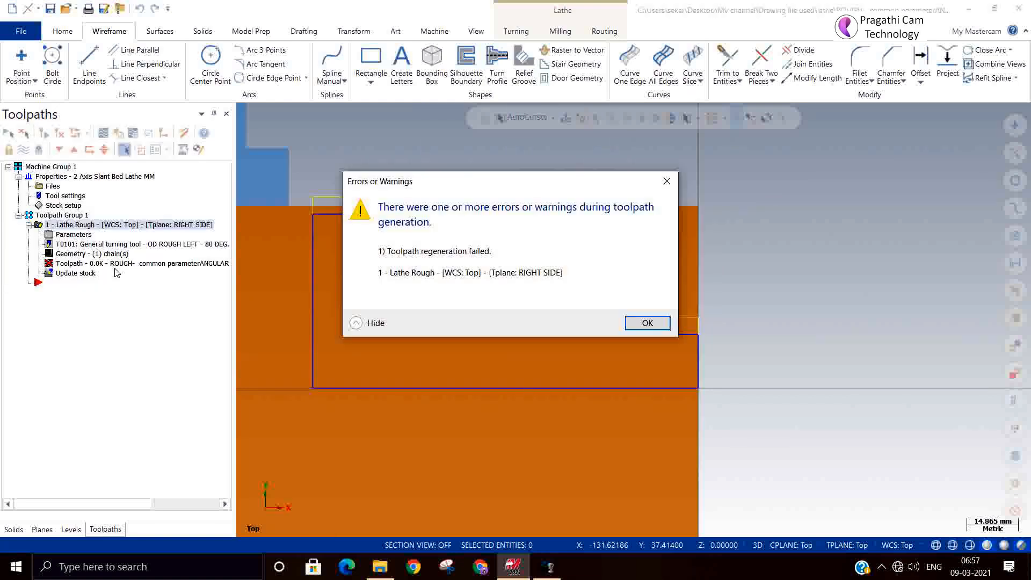
pyautogui.click(647, 323)
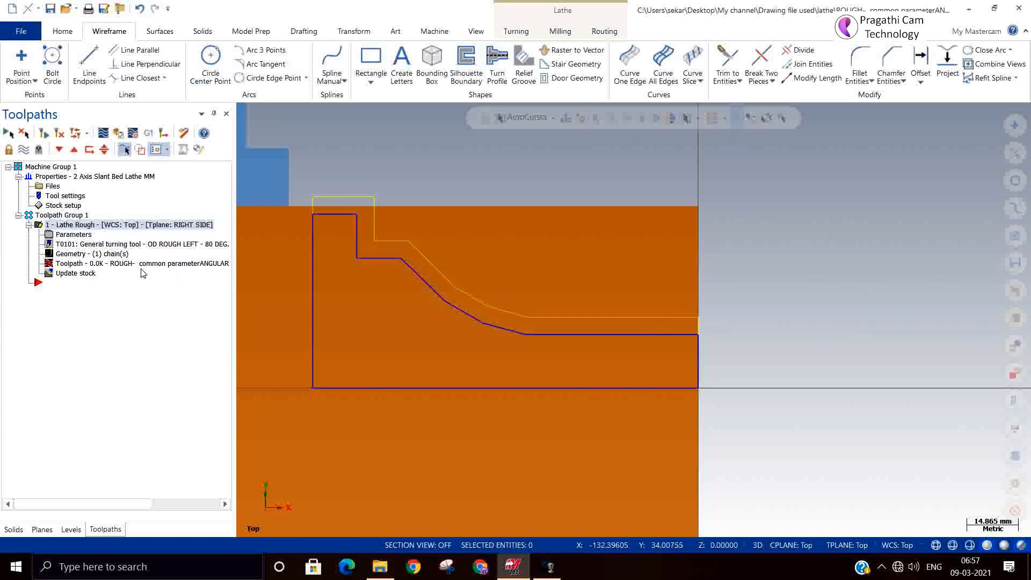
# Step: Try again to generate the rough toolpath with the left compensation direction, continuing past several tool collision warnings before stopping the generation
pyautogui.click(71, 235)
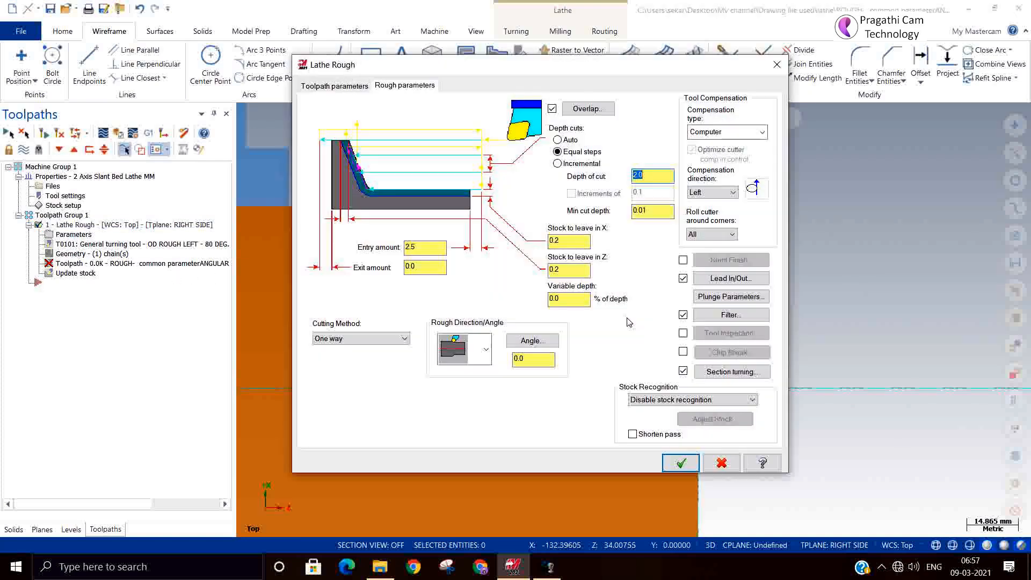
pyautogui.click(681, 463)
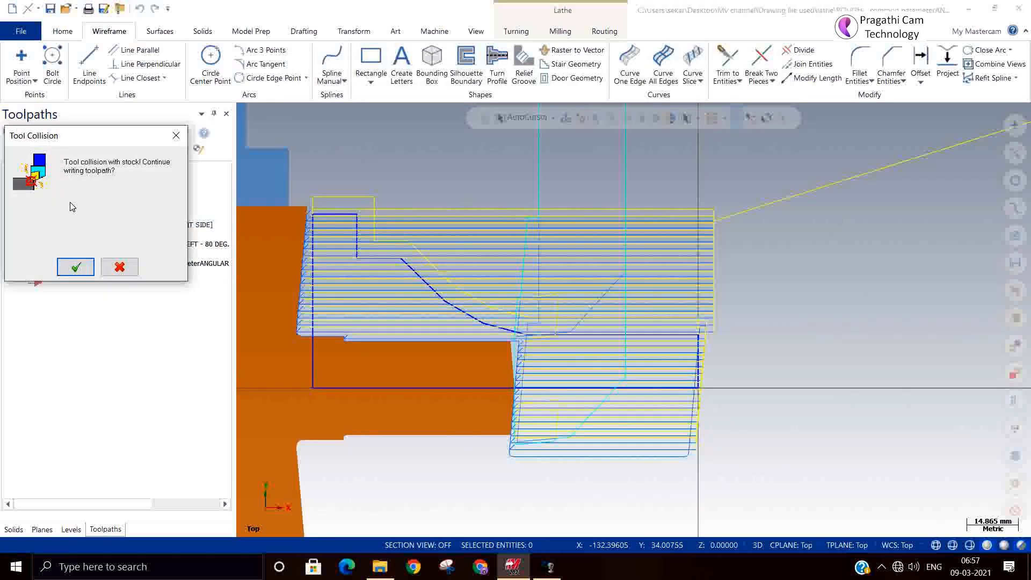
pyautogui.click(76, 268)
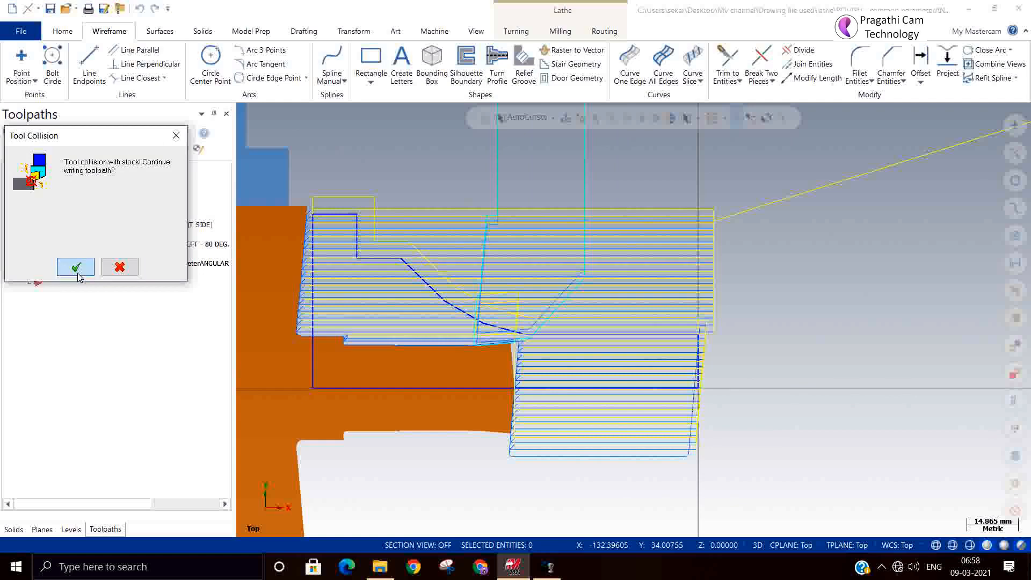
pyautogui.click(78, 273)
pyautogui.click(84, 268)
pyautogui.click(123, 265)
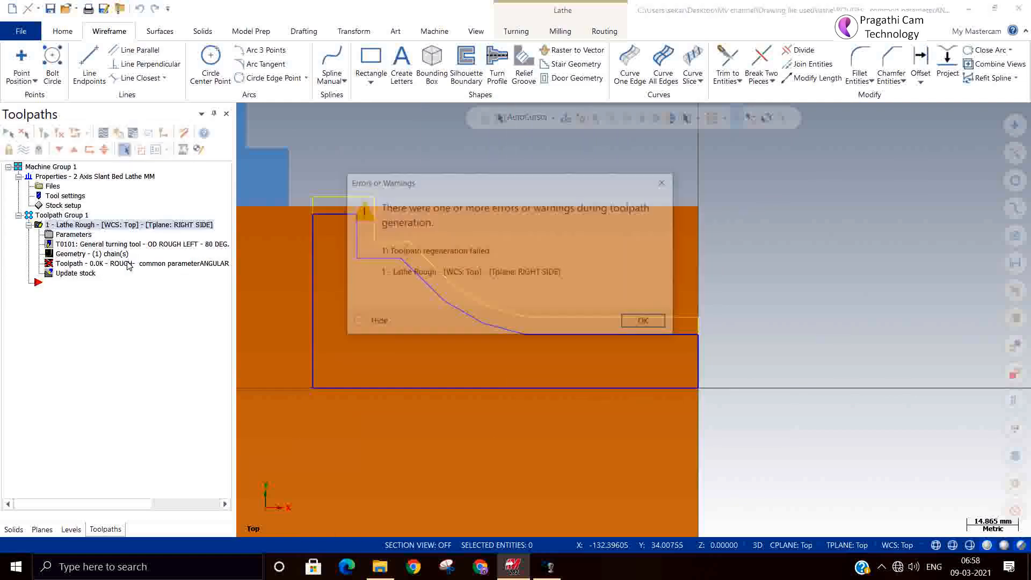
pyautogui.click(656, 325)
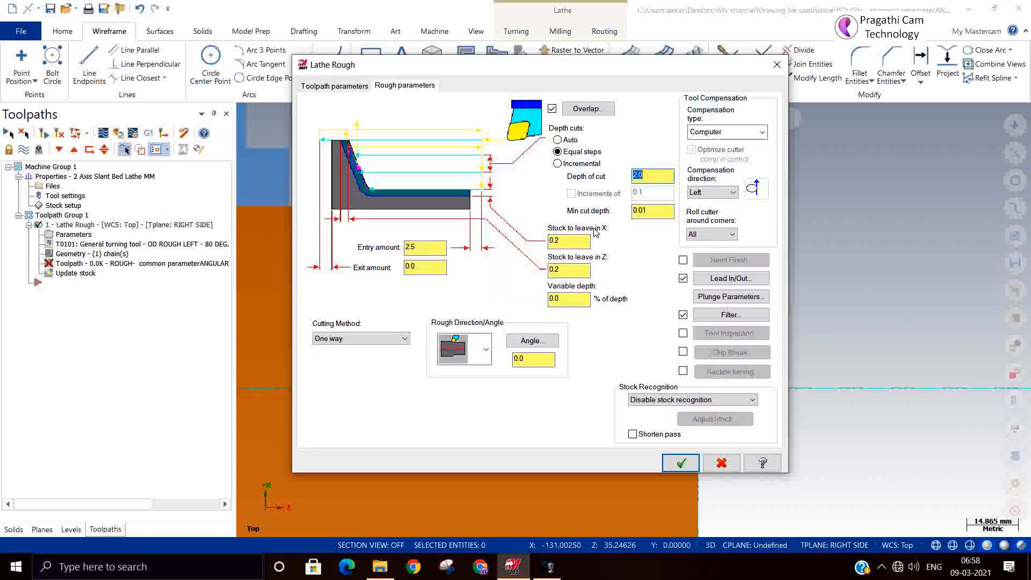
# Step: Set the rough toolpath's compensation direction to Right and regenerate the toolpath
pyautogui.click(707, 192)
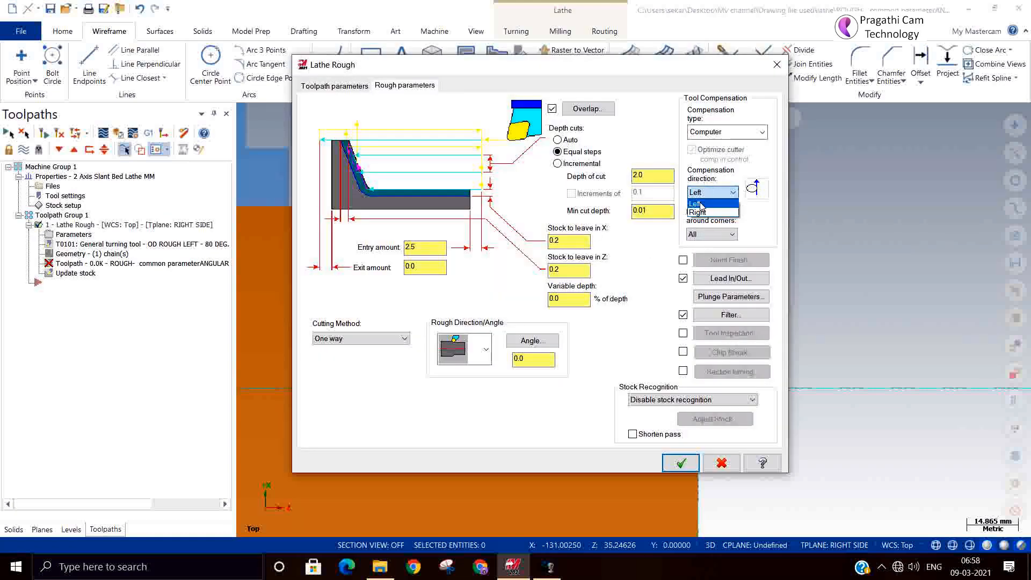
pyautogui.click(701, 213)
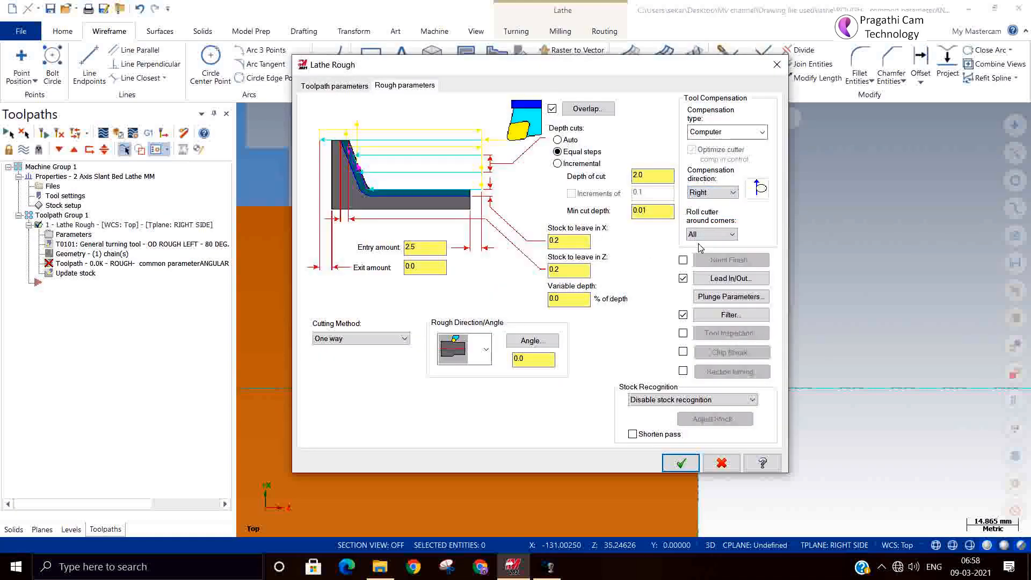
pyautogui.click(679, 462)
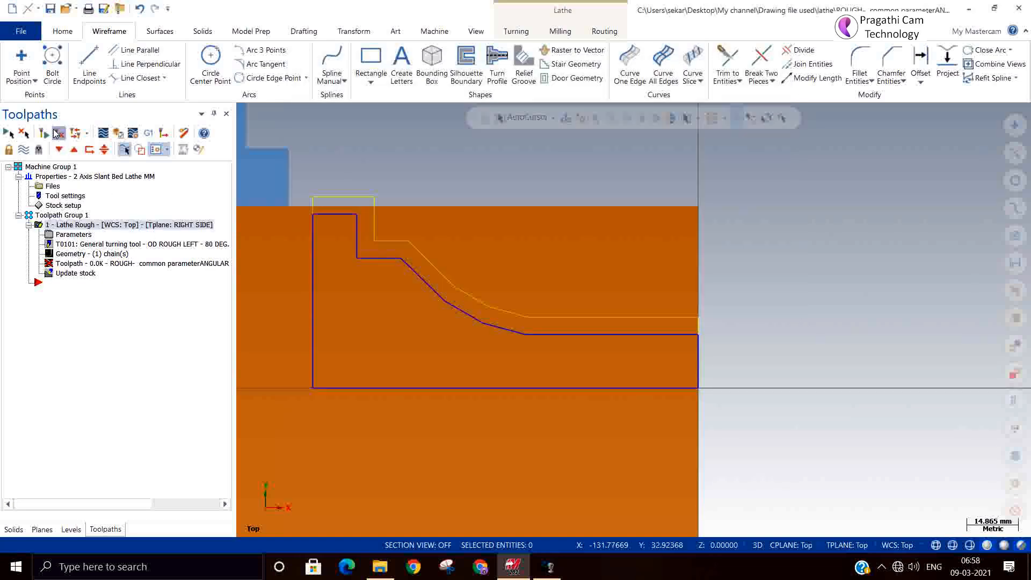
pyautogui.click(56, 133)
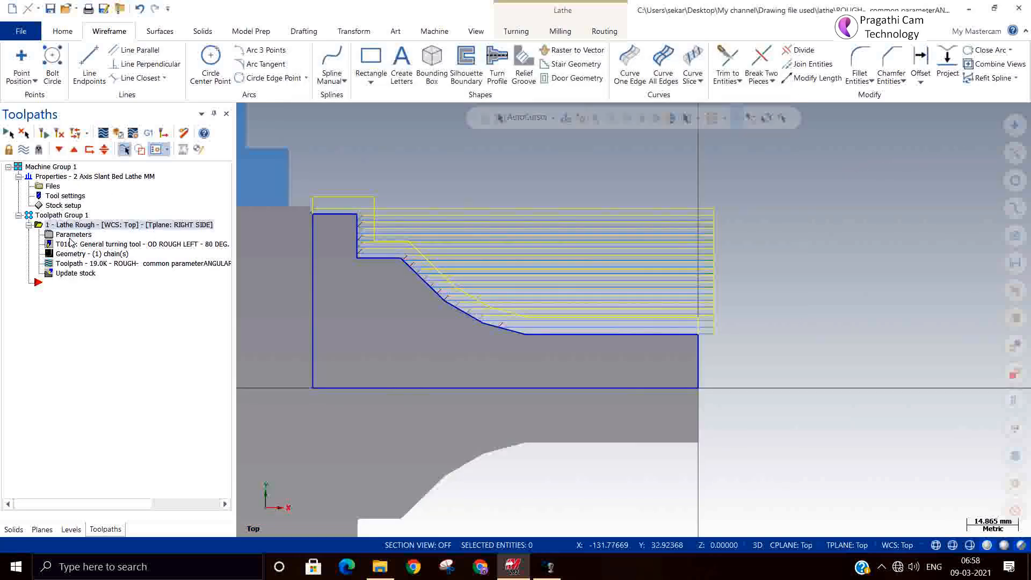
# Step: Save the part file and review the tool compensation settings in the rough parameters without changing them
pyautogui.click(72, 235)
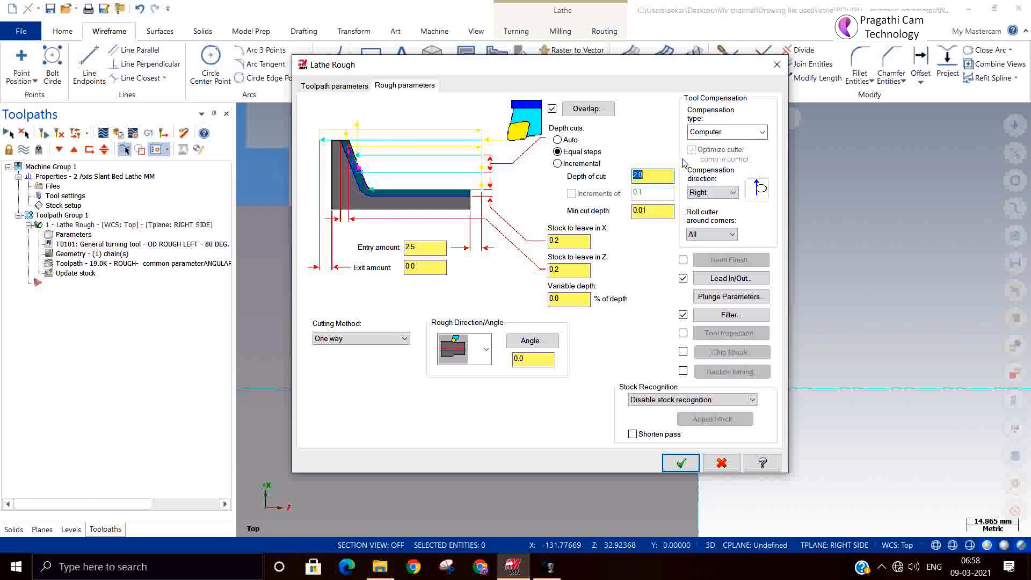
pyautogui.click(776, 64)
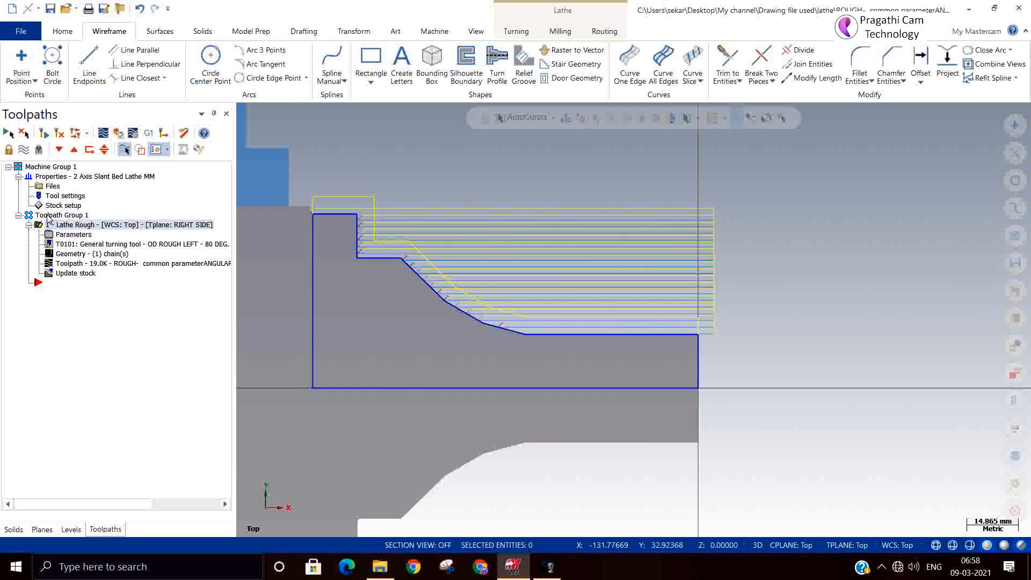
pyautogui.click(50, 9)
pyautogui.scroll(-1, 773, 376)
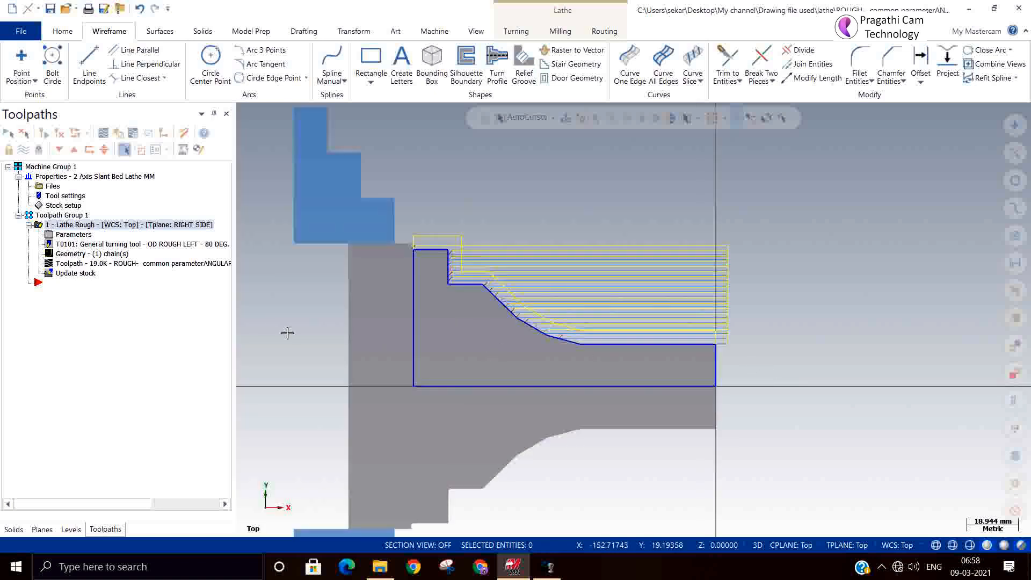
pyautogui.click(59, 235)
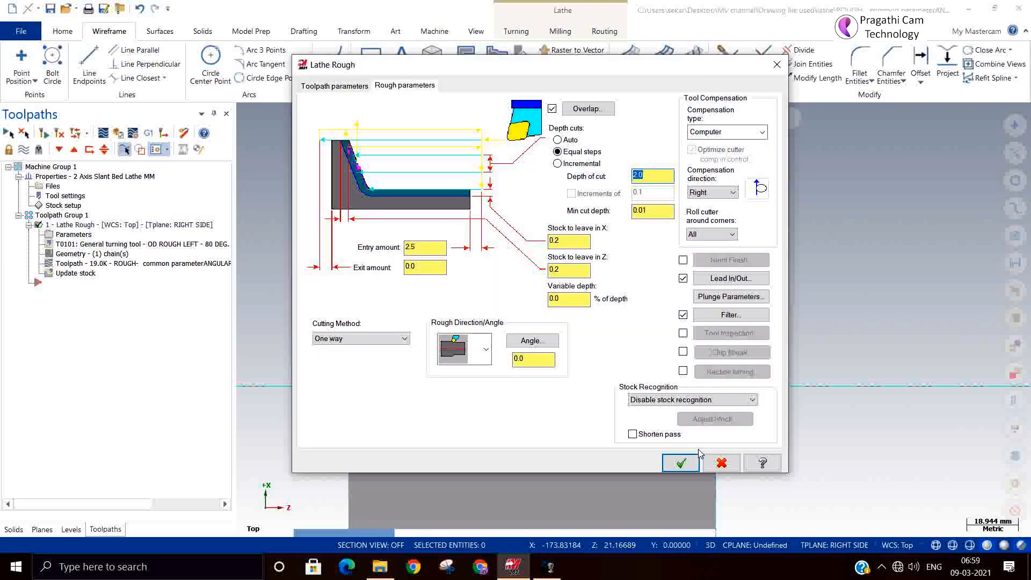
pyautogui.click(721, 462)
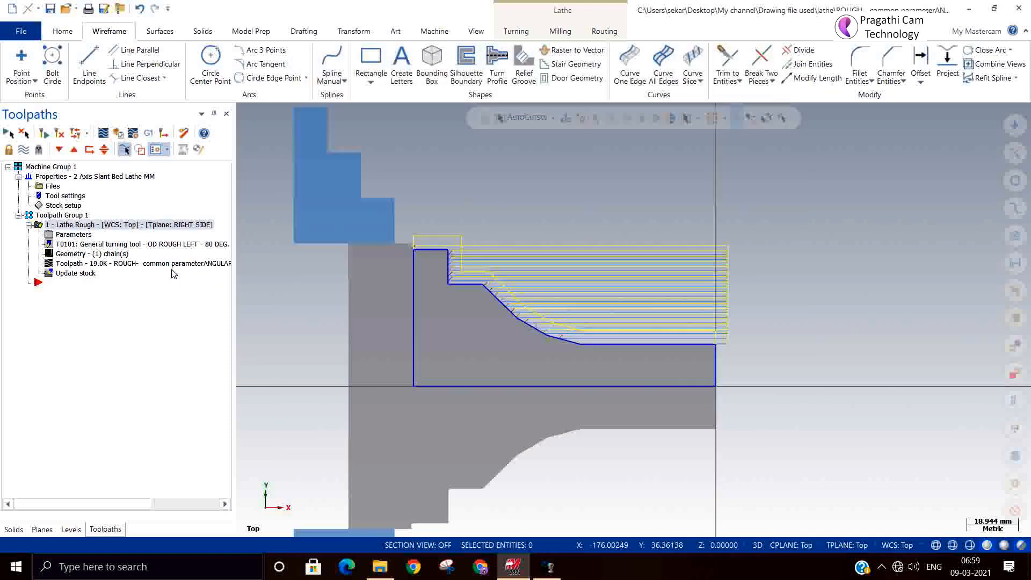
# Step: Start a lathe finish toolpath and chain the profile from the horizontal line at the front face to the topmost horizontal line
pyautogui.rightClick(143, 324)
pyautogui.moveTo(192, 213)
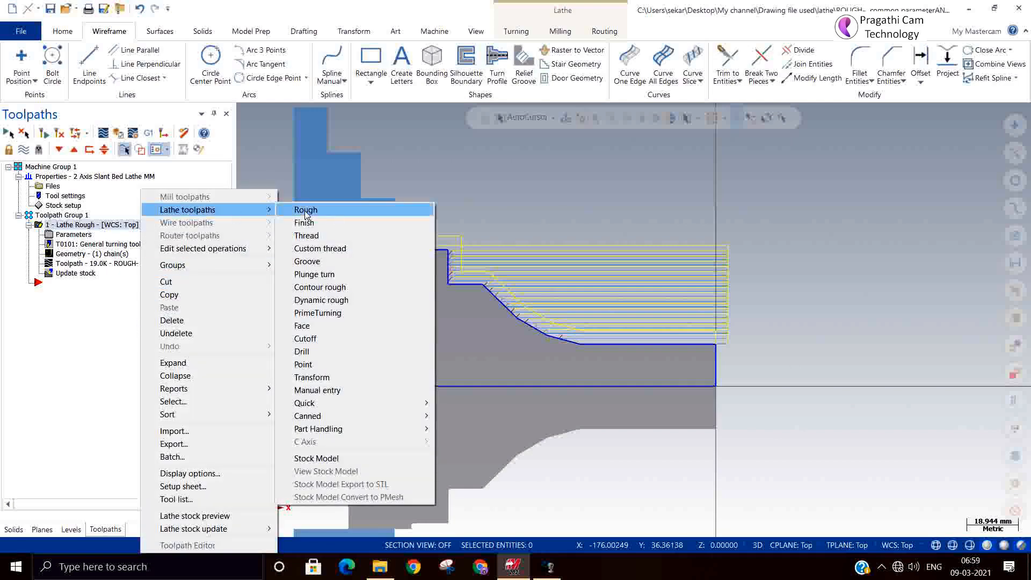
pyautogui.click(340, 223)
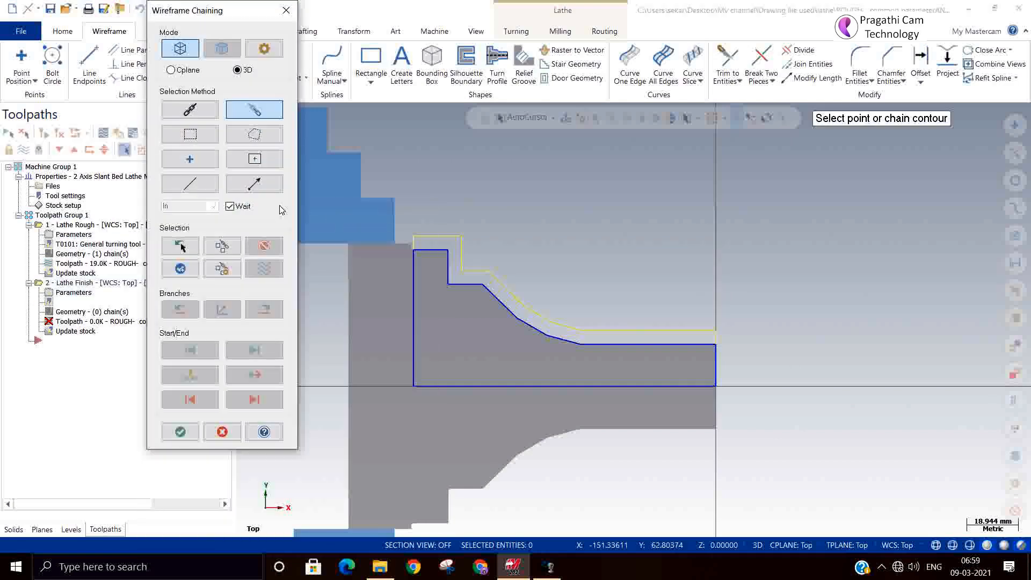
pyautogui.click(703, 346)
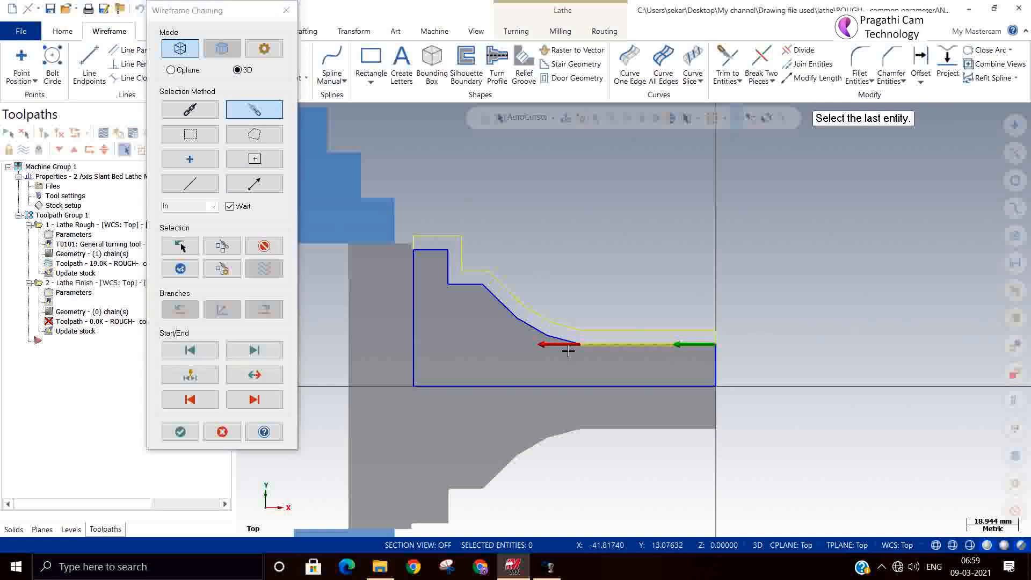
pyautogui.click(429, 250)
pyautogui.click(180, 432)
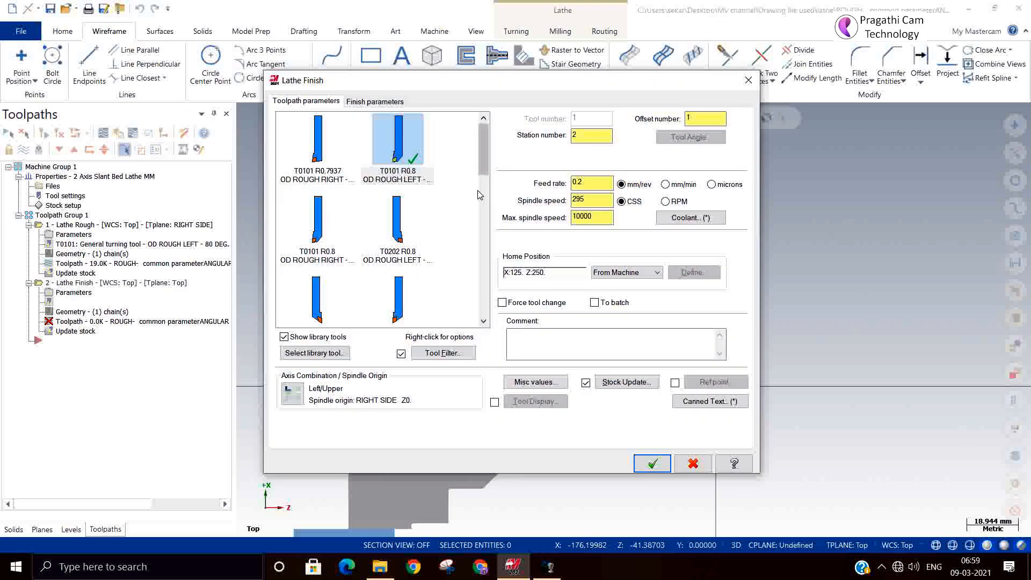
# Step: Examine the insert definition and tool setup of the T2222 OD FINISH LEFT - 35 DEG. library tool, accepting both unchanged
pyautogui.moveTo(480, 152); pyautogui.dragTo(477, 190)
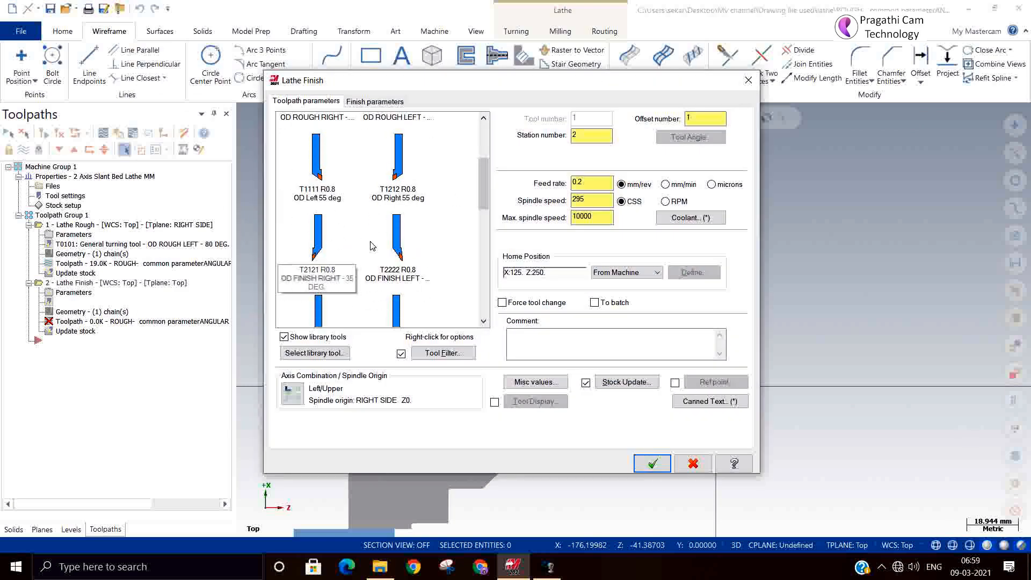
pyautogui.doubleClick(391, 239)
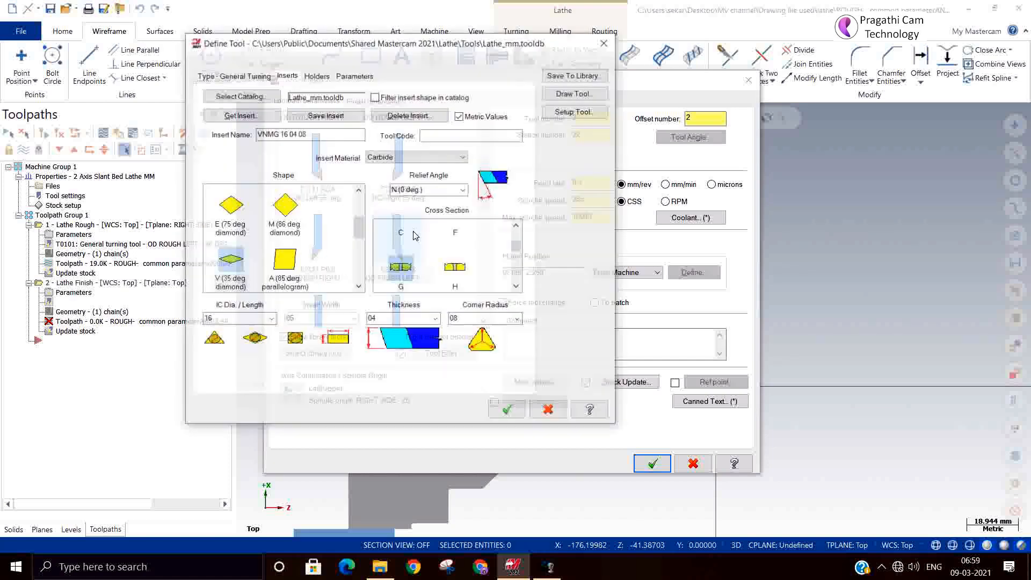
pyautogui.click(577, 110)
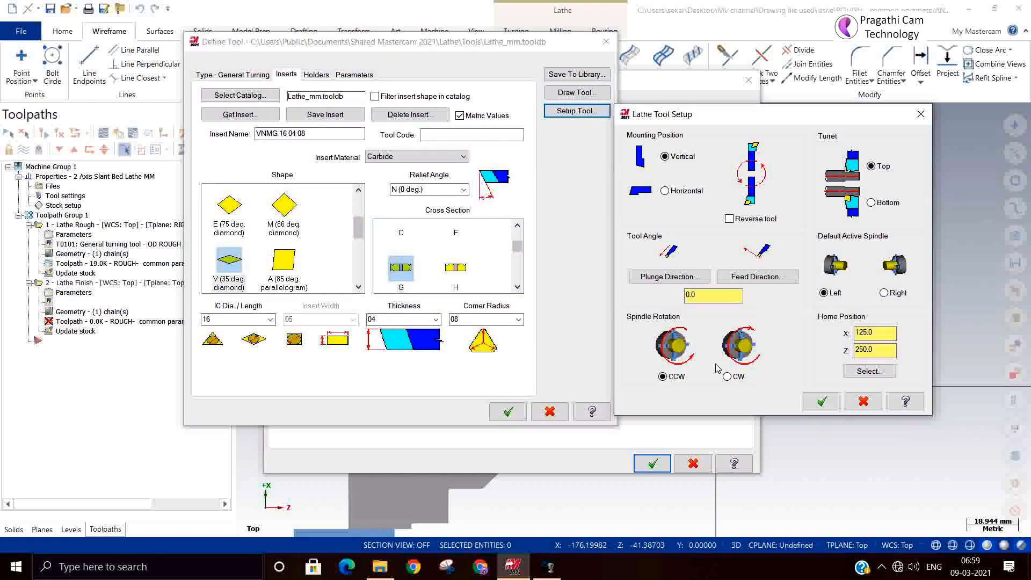
pyautogui.click(819, 400)
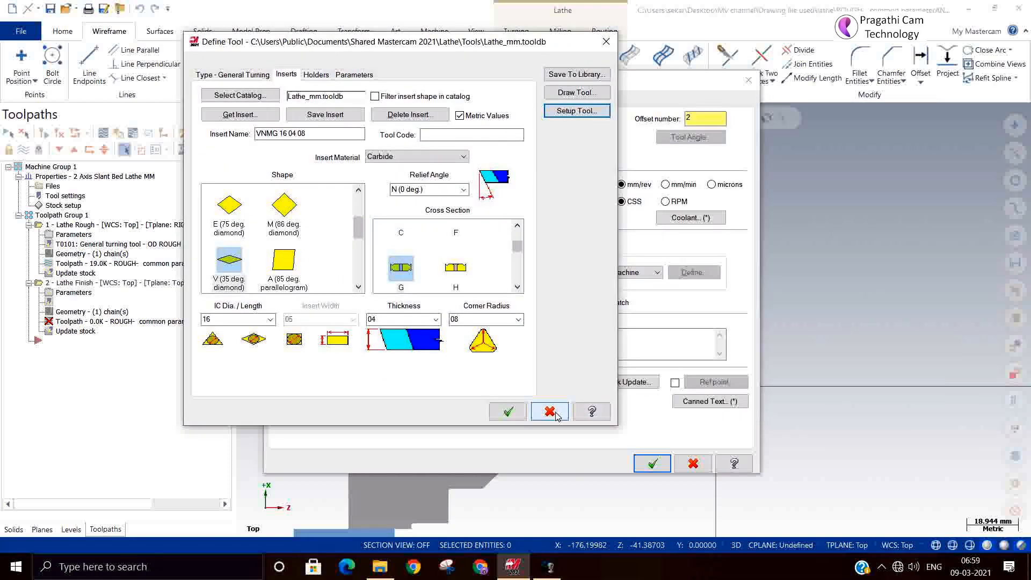
pyautogui.click(508, 412)
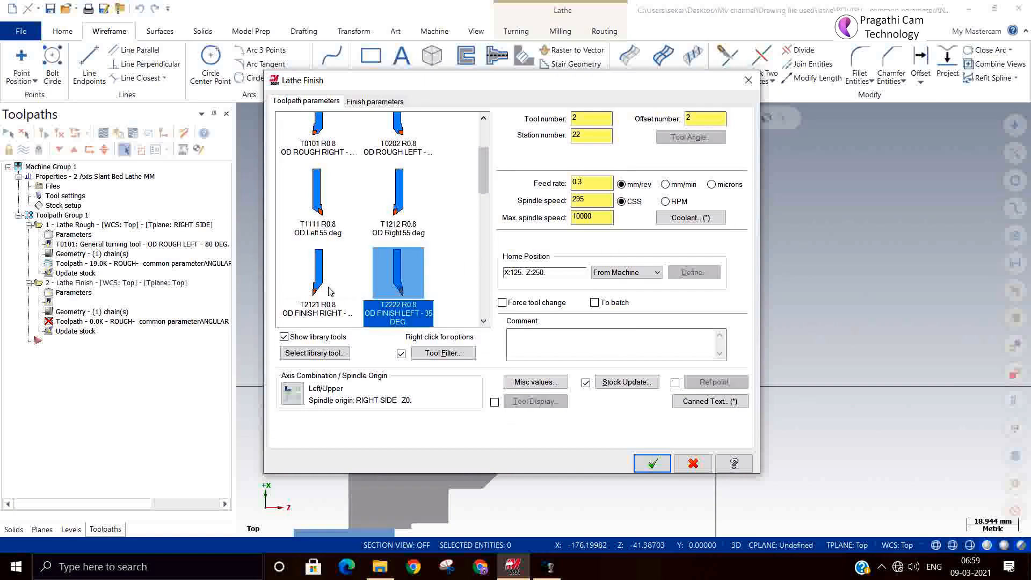
# Step: Choose the second T2222 OD FINISH LEFT tool and generate the finish toolpath with Computer compensation, direction Right, and one finish pass
pyautogui.scroll(-3, 331, 222)
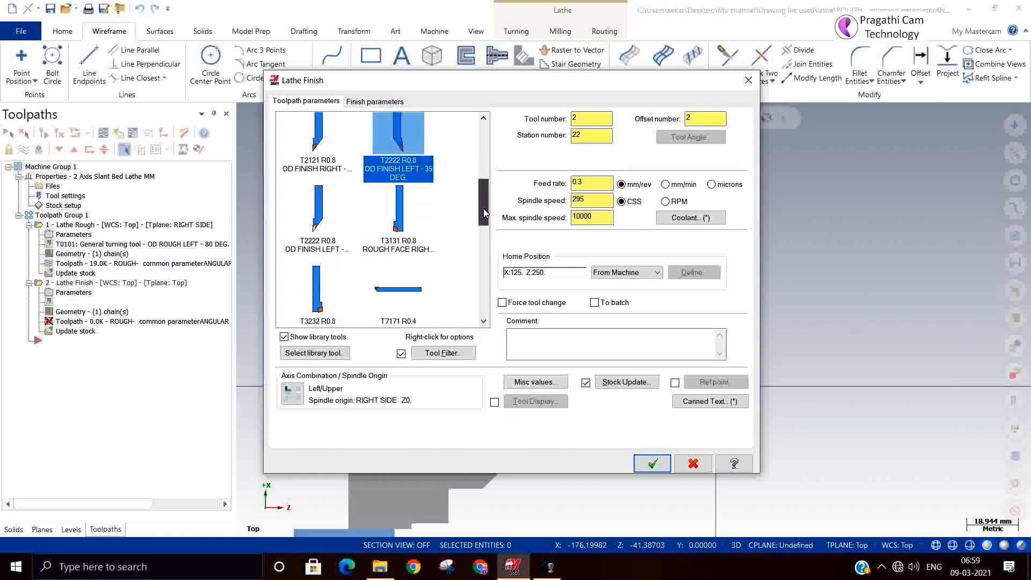
pyautogui.click(332, 221)
pyautogui.click(354, 107)
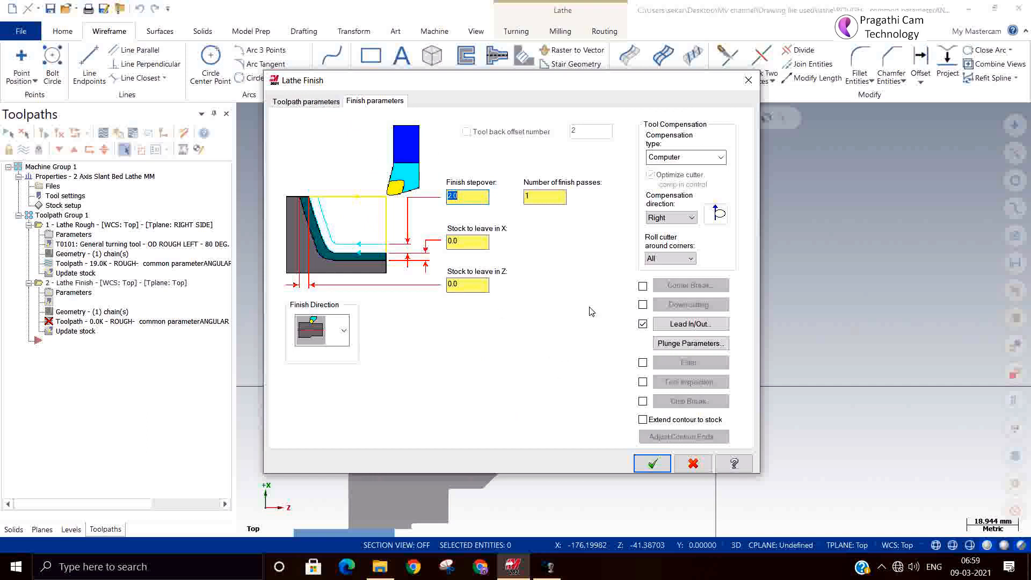
pyautogui.click(647, 461)
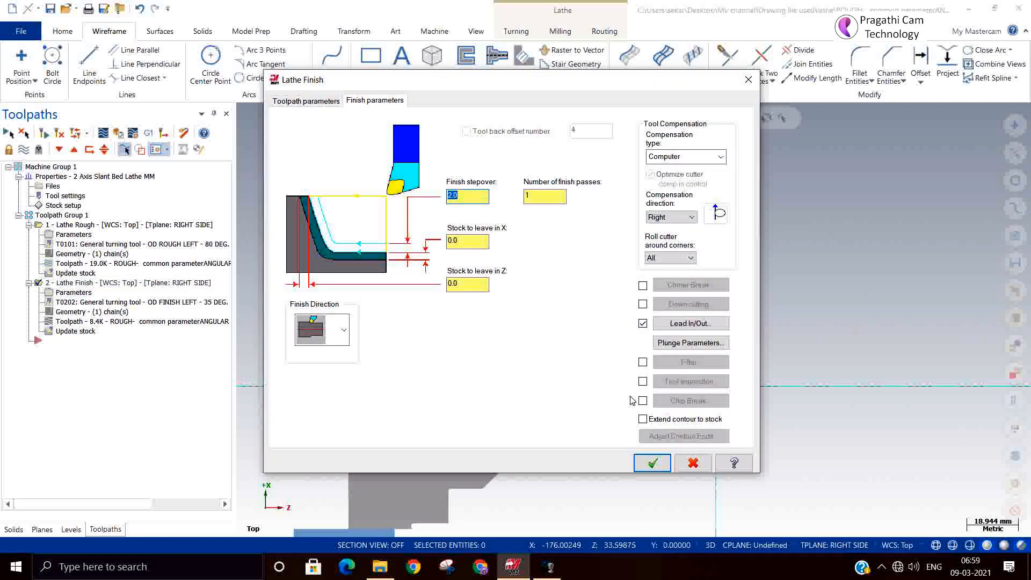
pyautogui.click(650, 463)
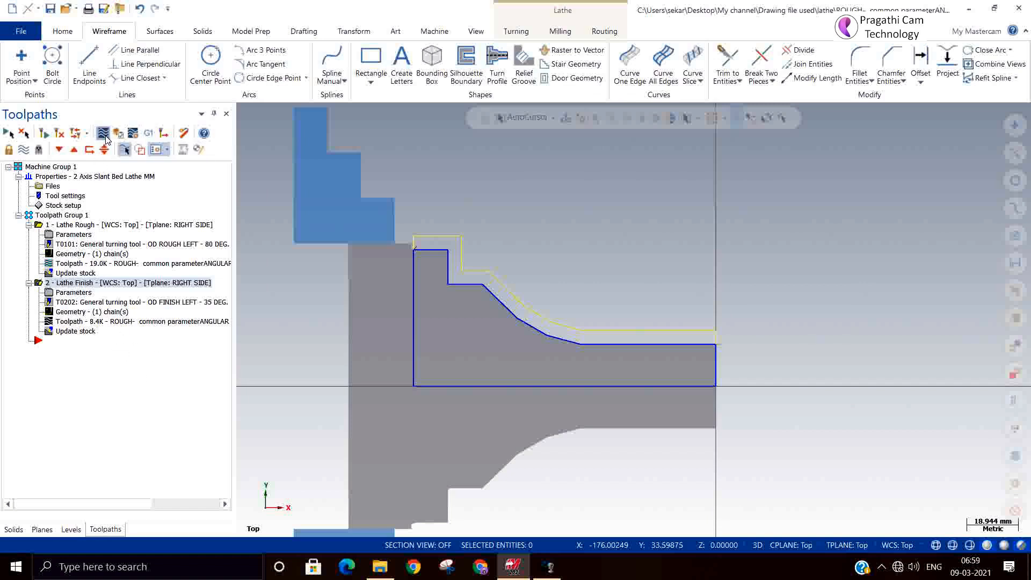
# Step: Backplot the finish toolpath to examine the tool's motion along the profile
pyautogui.click(105, 135)
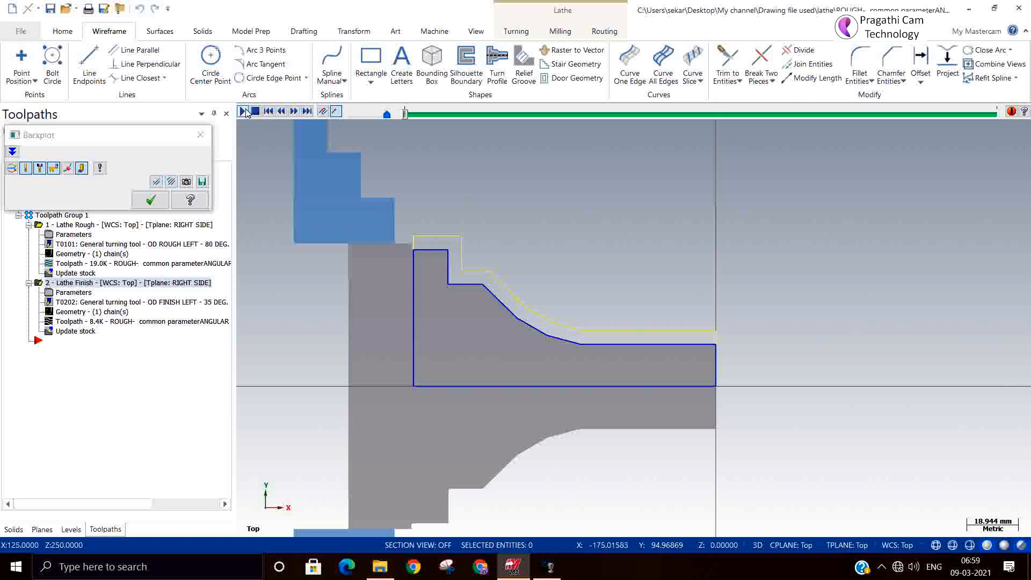
pyautogui.click(243, 111)
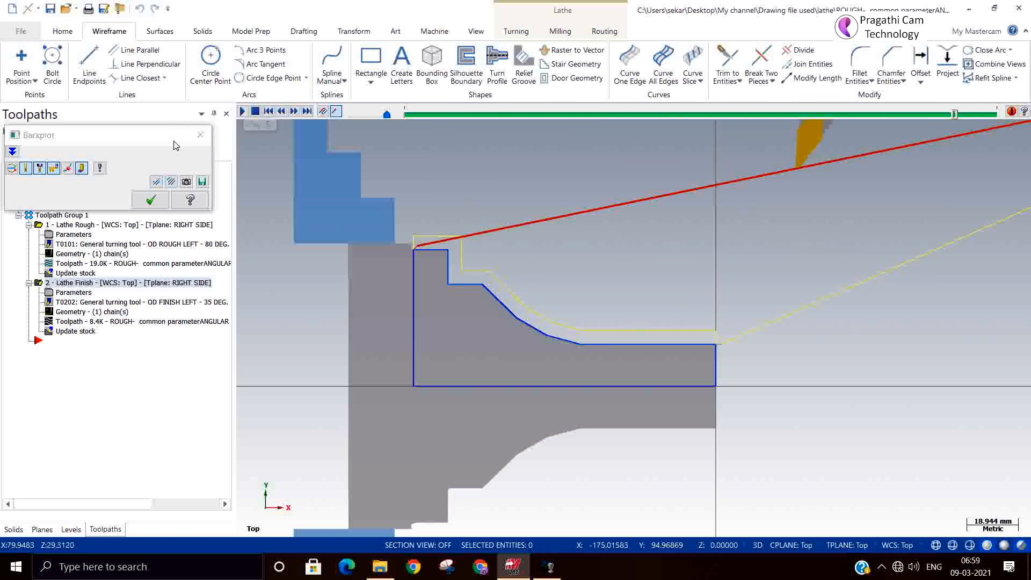
pyautogui.click(150, 200)
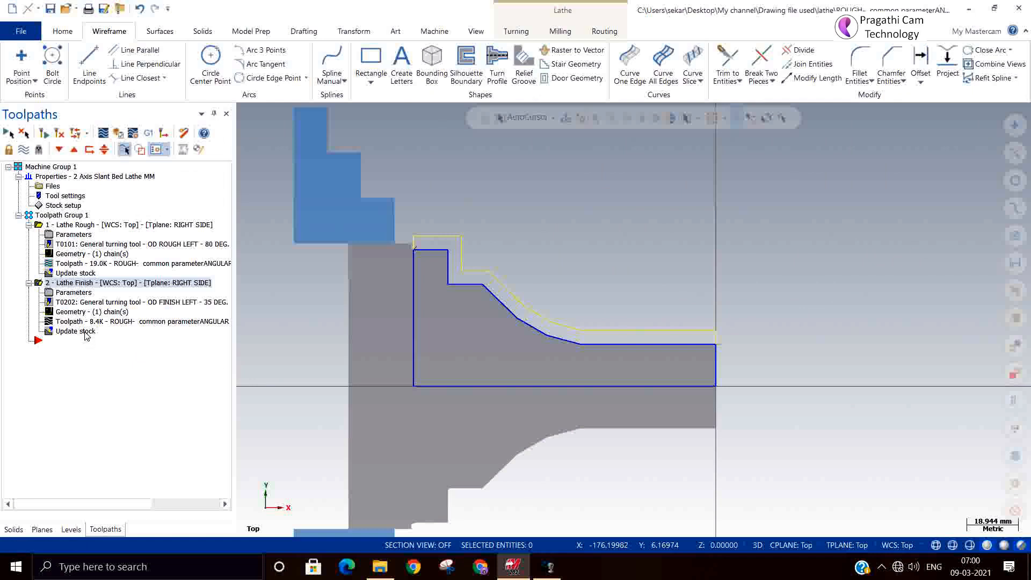
# Step: Post only the selected finish toolpath and save its NC code as Computer
pyautogui.click(164, 133)
pyautogui.click(101, 393)
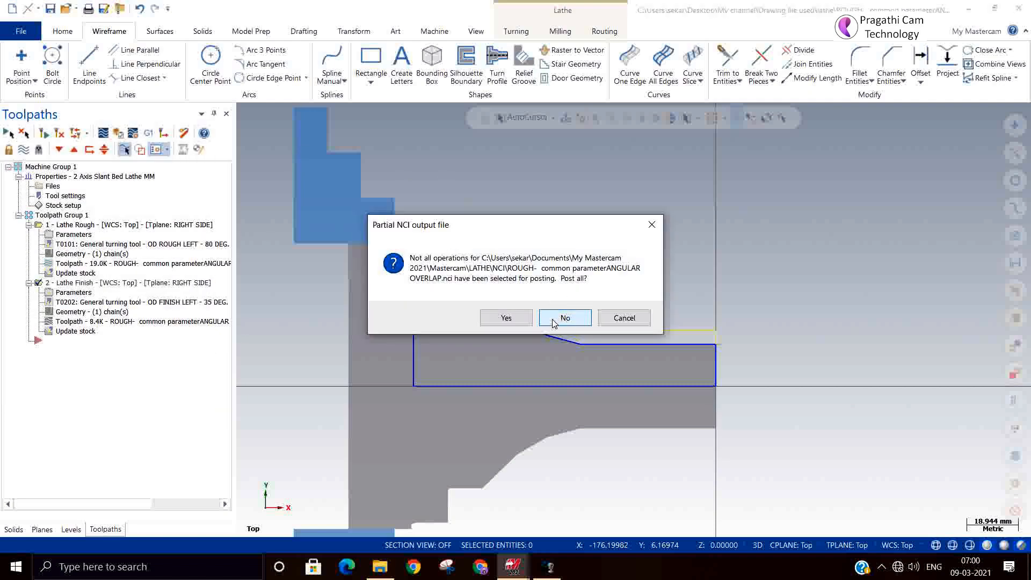
pyautogui.click(553, 321)
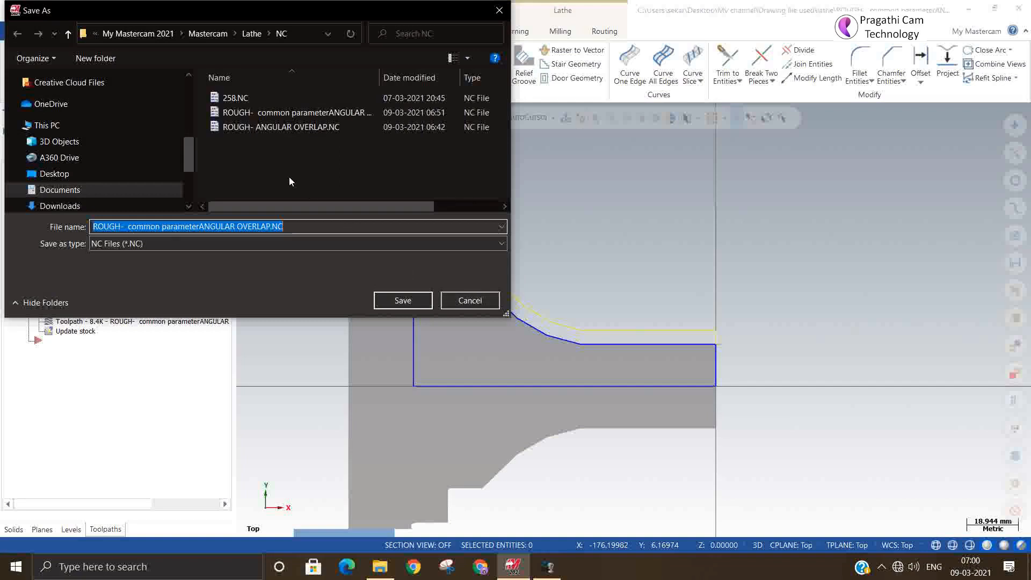
pyautogui.write('Co')
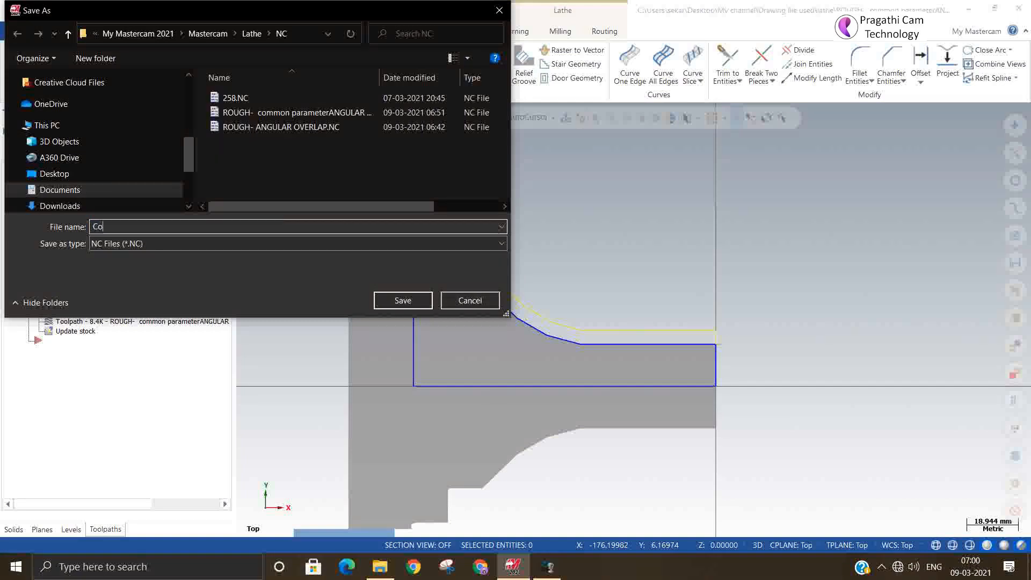
pyautogui.write('mputer')
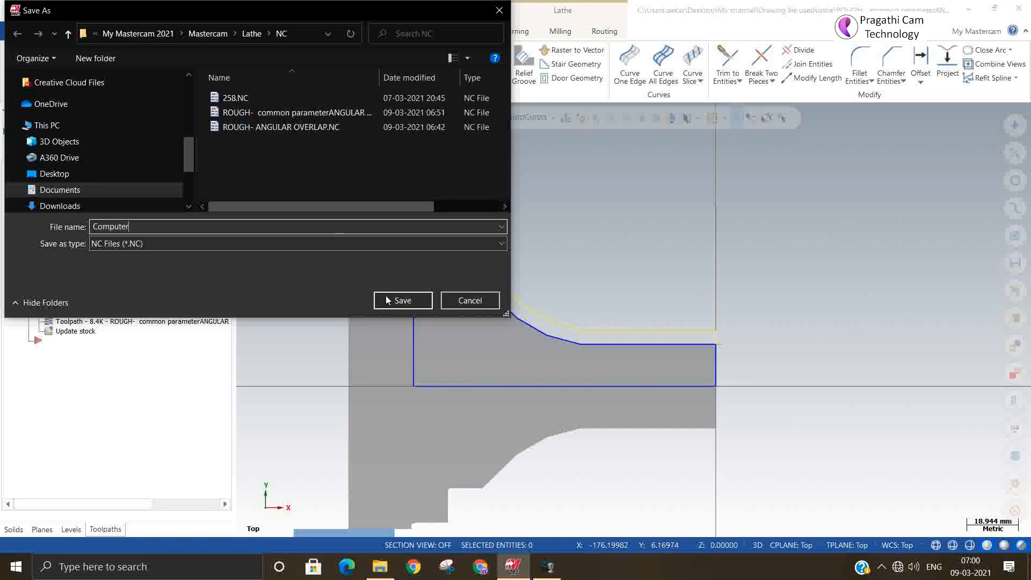
pyautogui.click(402, 300)
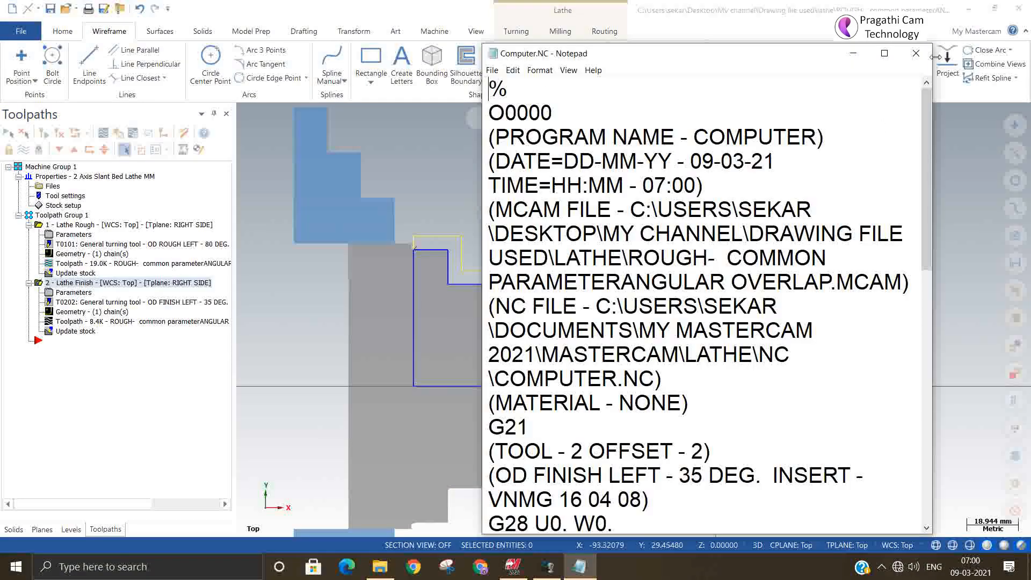
# Step: Read through the Computer.NC code, examining the I and K values of its first G3 arc, and close the file
pyautogui.click(884, 53)
pyautogui.scroll(-3, 443, 316)
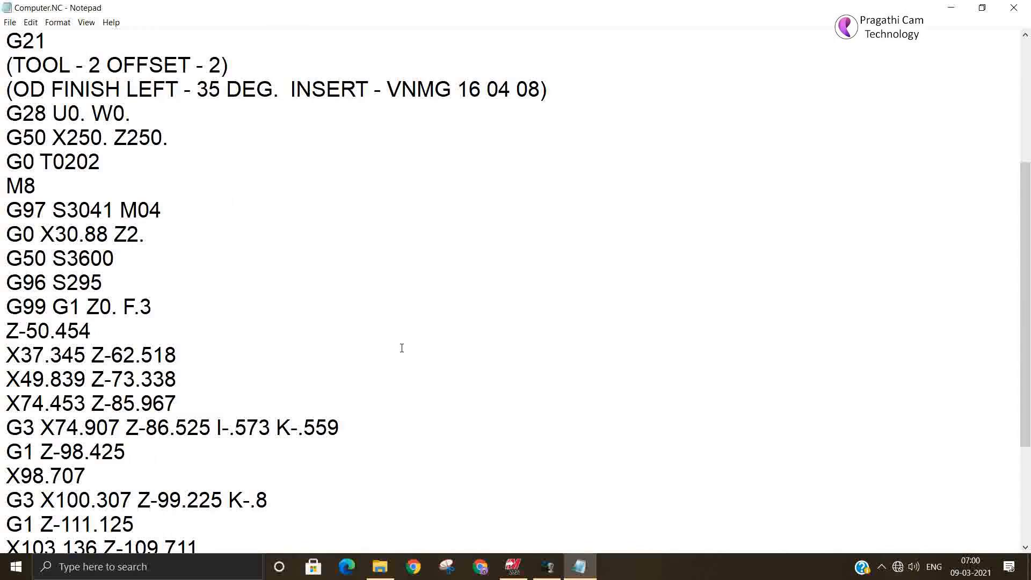
pyautogui.scroll(-1, 401, 348)
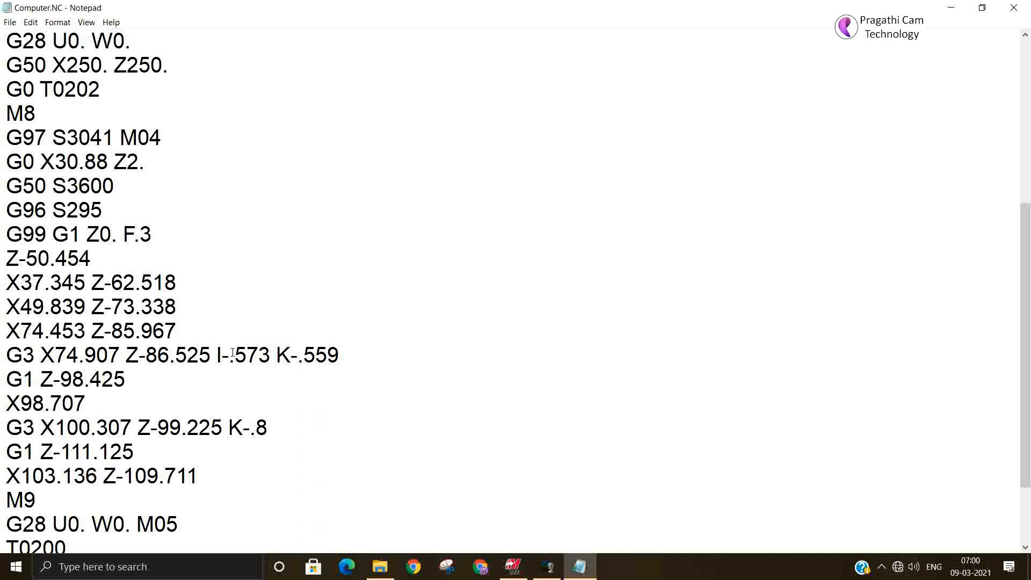
pyautogui.moveTo(232, 353); pyautogui.dragTo(341, 353)
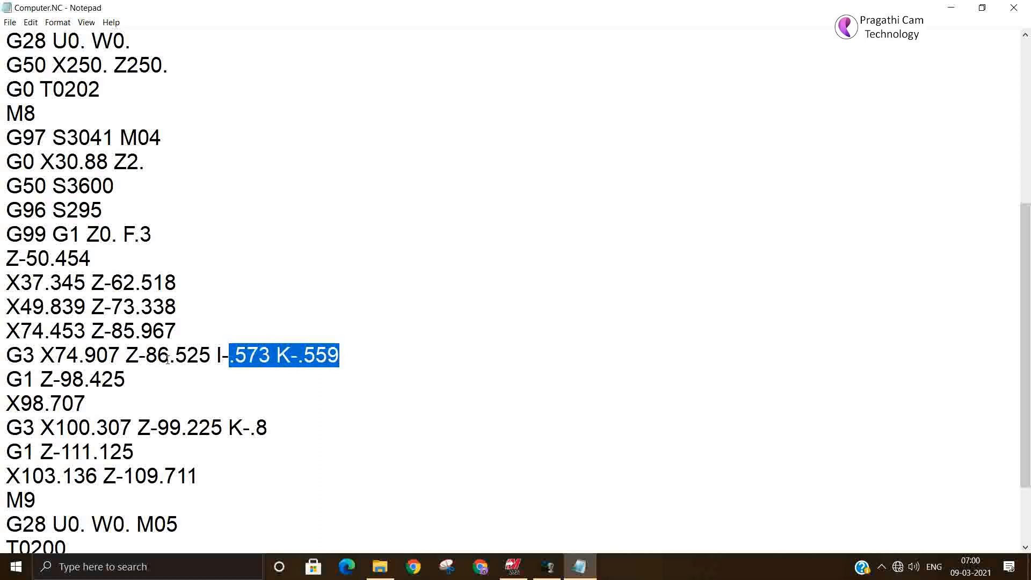
pyautogui.click(1013, 9)
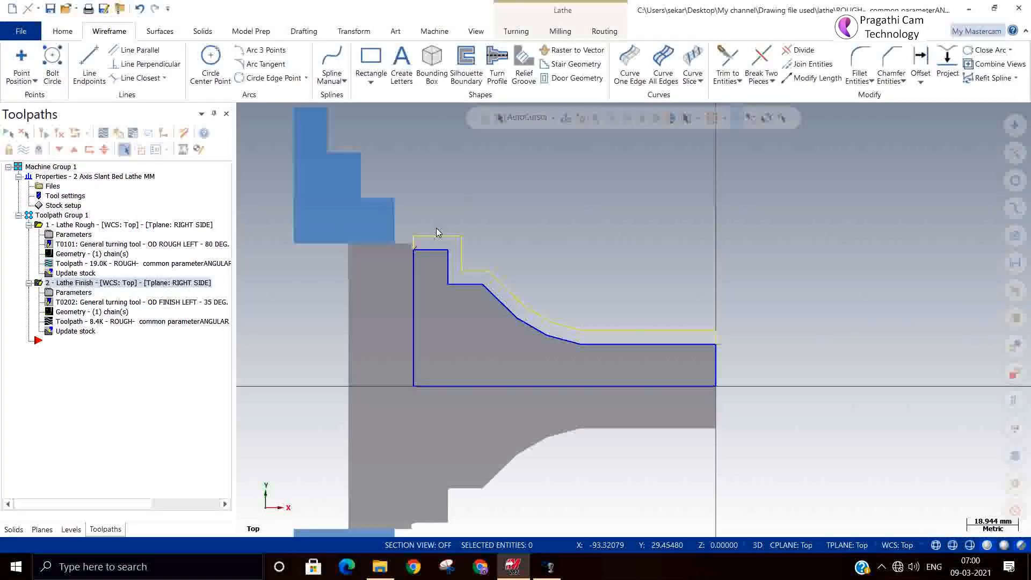
# Step: Change the Lathe Finish toolpath's compensation type to Control and regenerate the toolpath
pyautogui.click(61, 295)
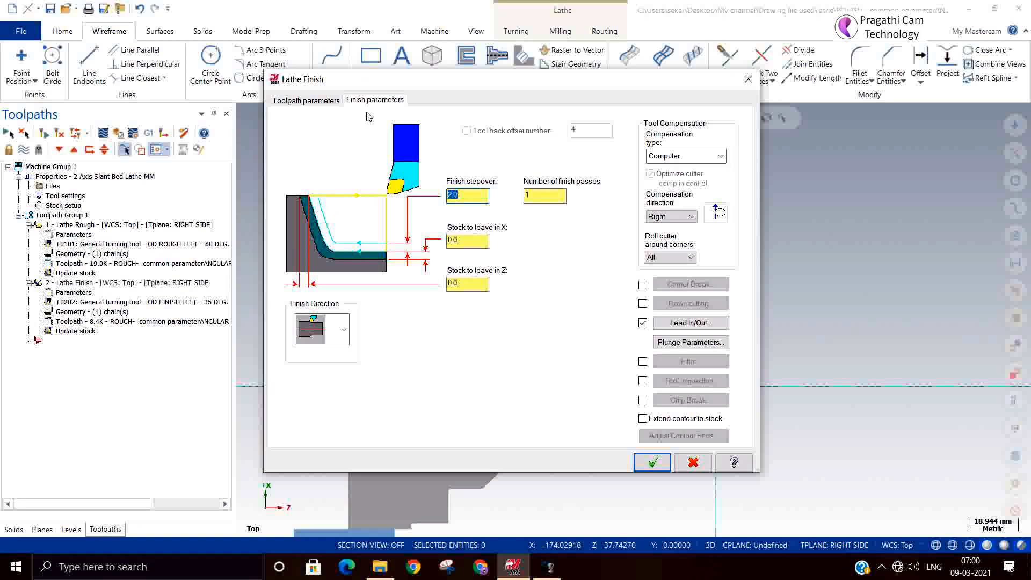
pyautogui.click(682, 158)
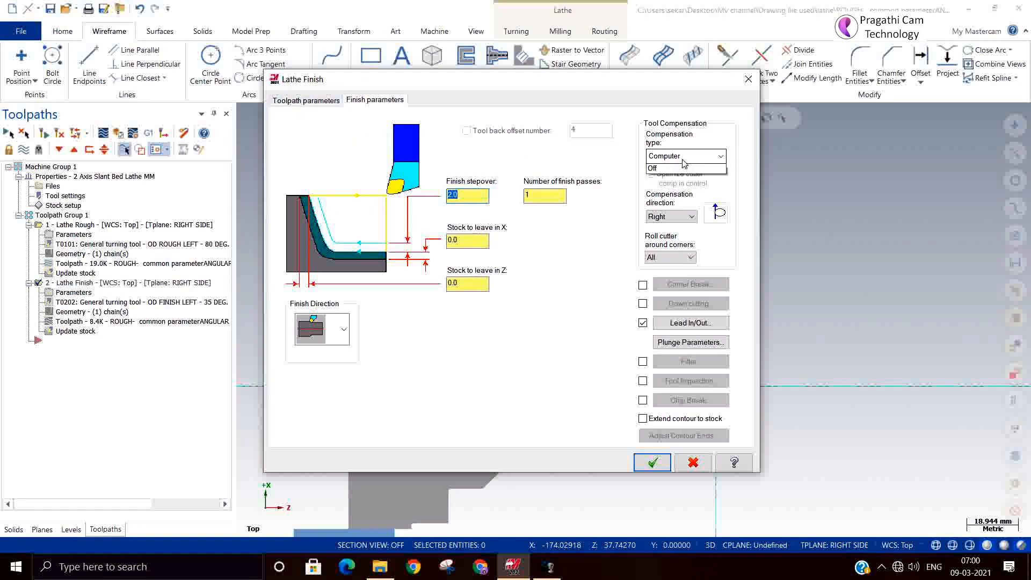
pyautogui.click(659, 180)
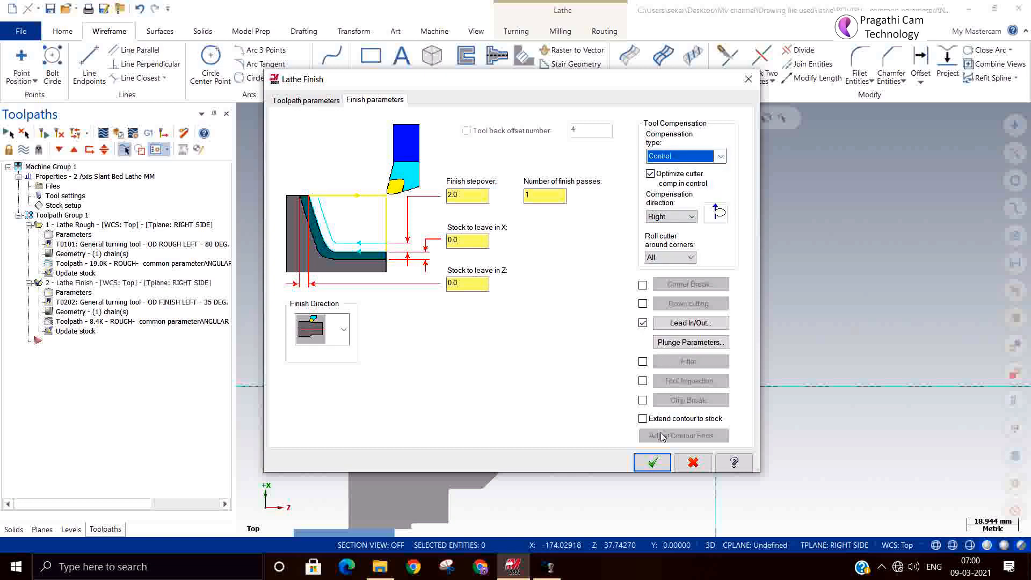
pyautogui.click(653, 465)
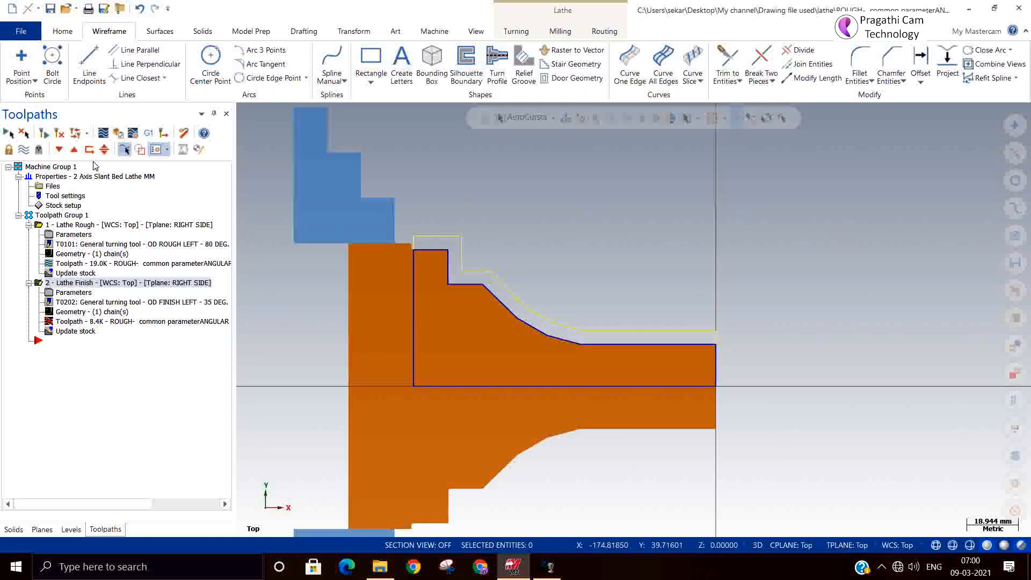
pyautogui.click(59, 135)
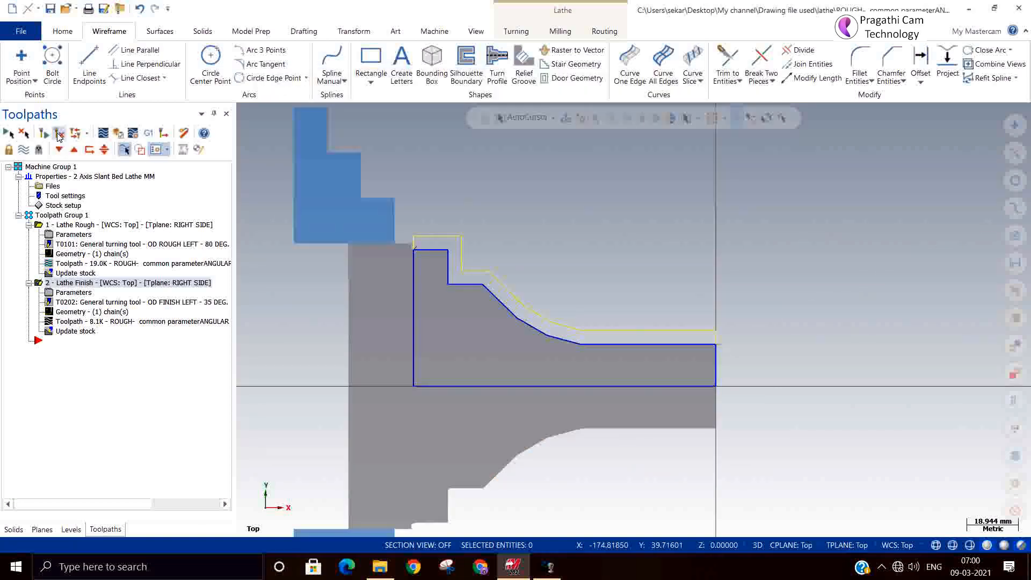
# Step: Post only the selected finish toolpath and save its NC code as control
pyautogui.click(144, 135)
pyautogui.click(95, 391)
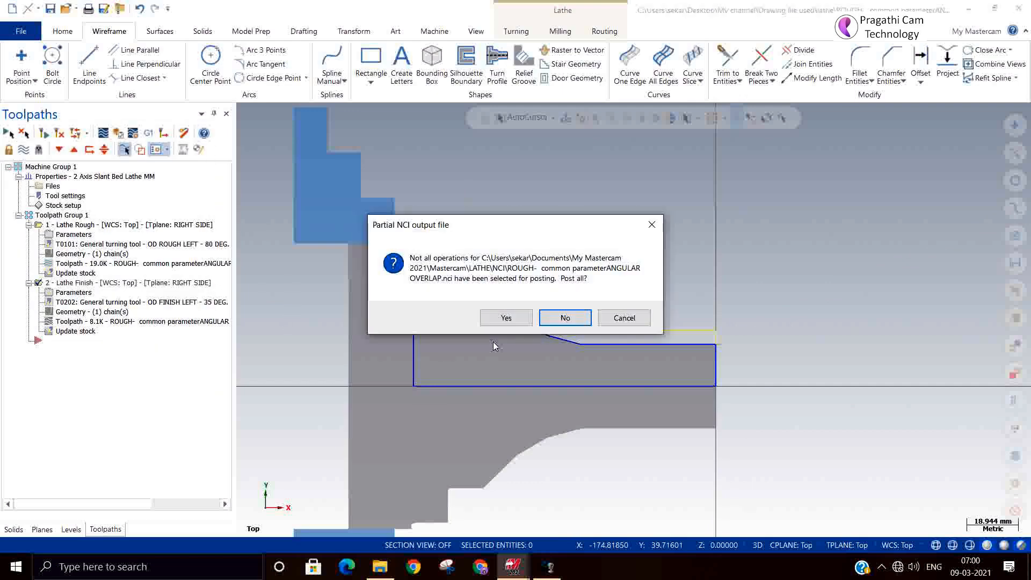
pyautogui.click(565, 318)
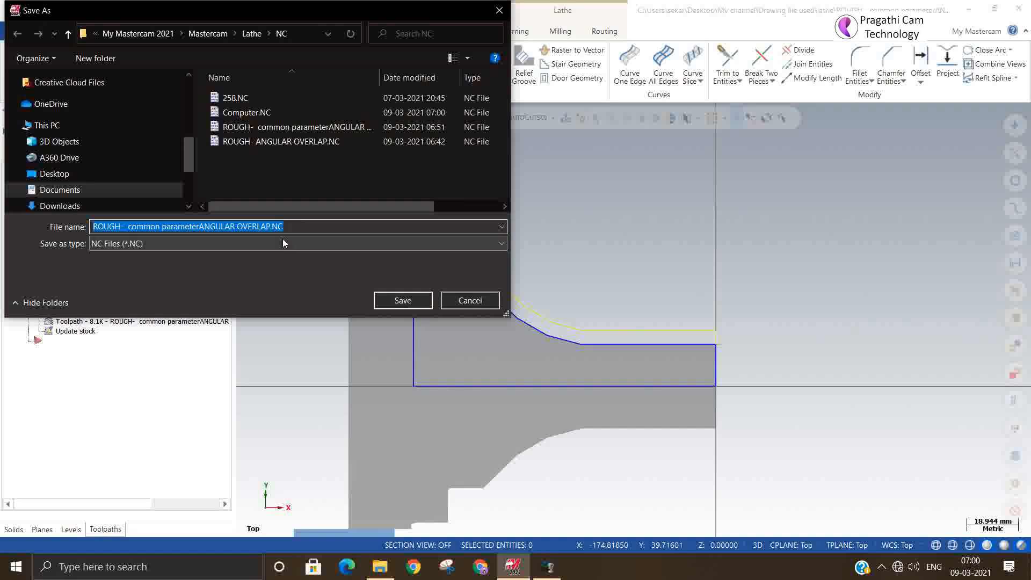
pyautogui.write('contr')
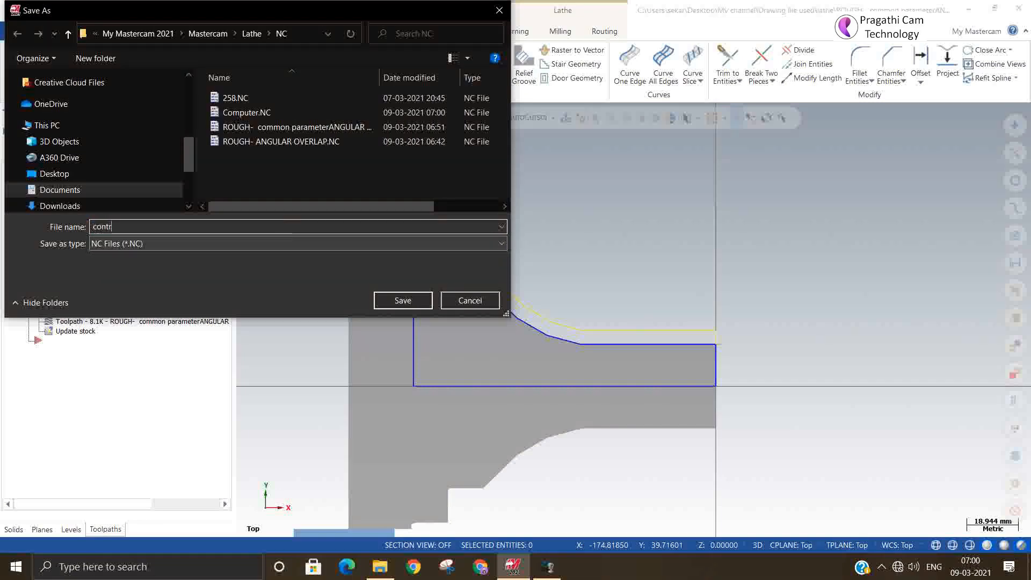
pyautogui.write('ol')
pyautogui.click(388, 298)
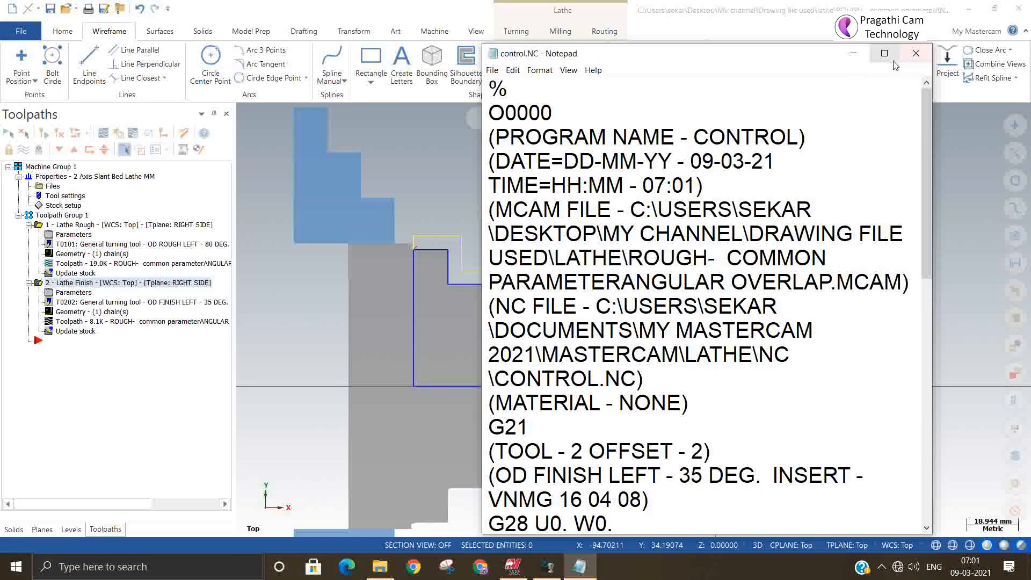
# Step: Examine the control.NC code for cutter compensation commands, checking the G40 line and the spindle and approach lines
pyautogui.click(888, 60)
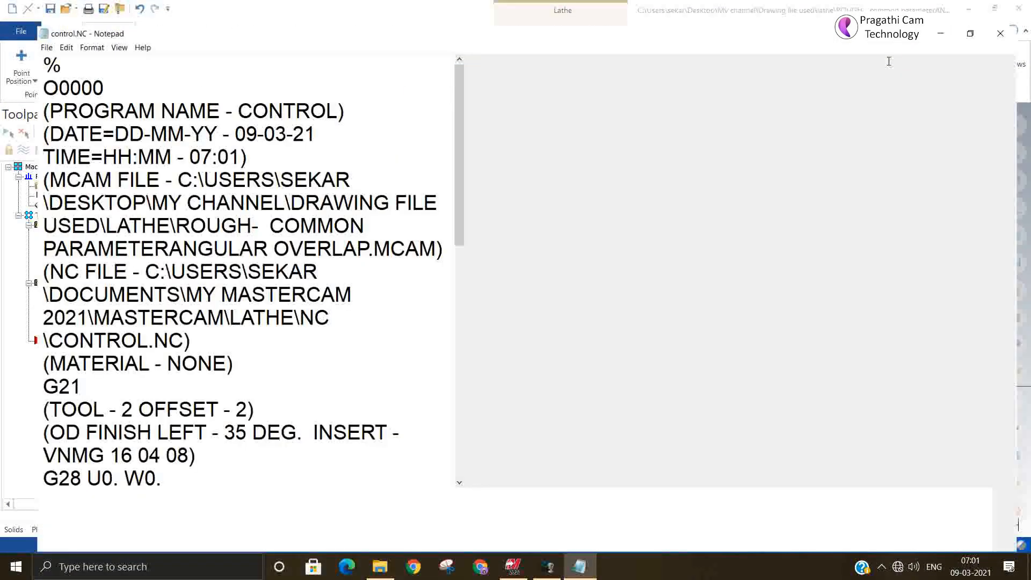
pyautogui.scroll(-4, 499, 252)
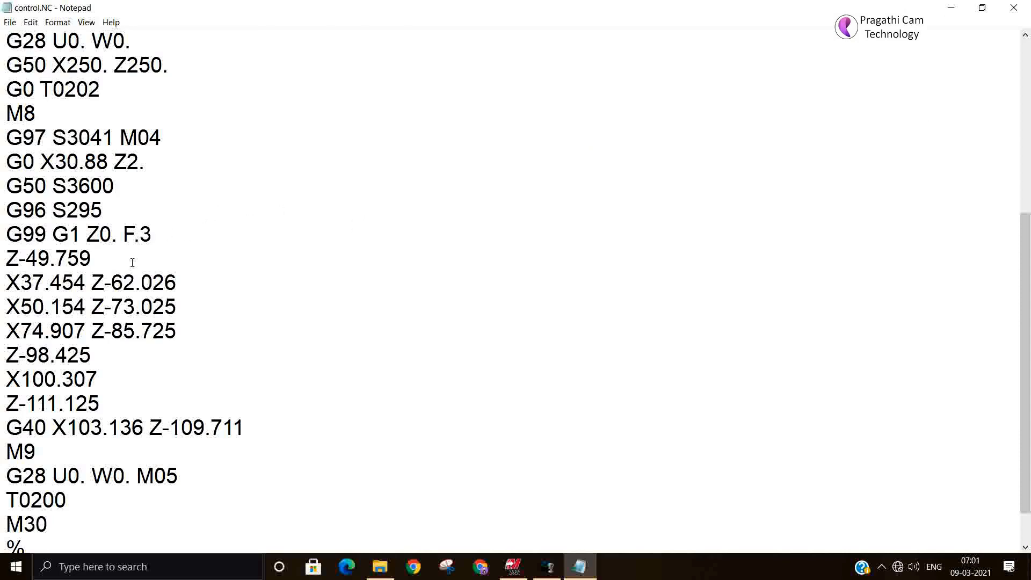
pyautogui.scroll(2, 132, 262)
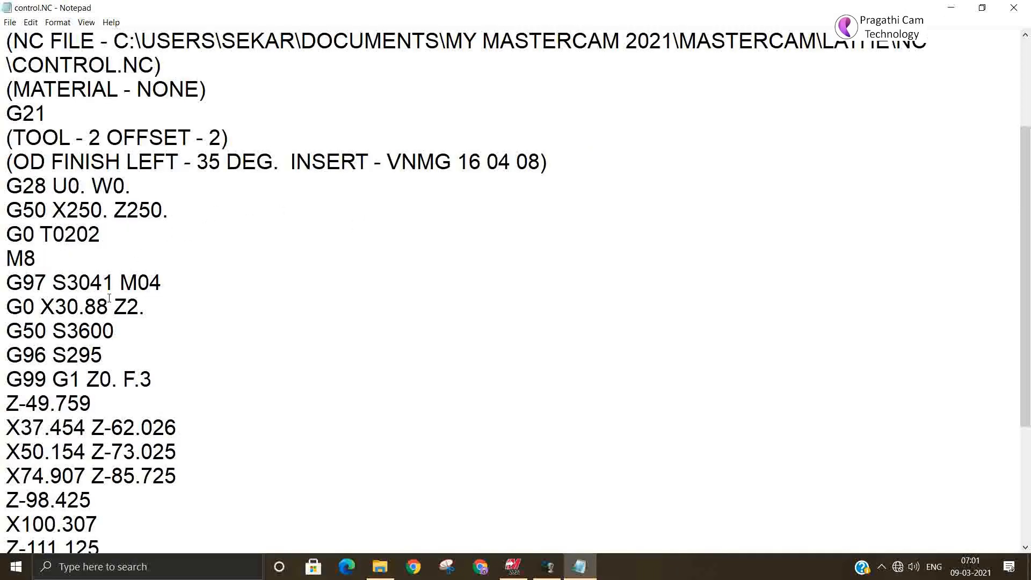
pyautogui.scroll(-2, 113, 315)
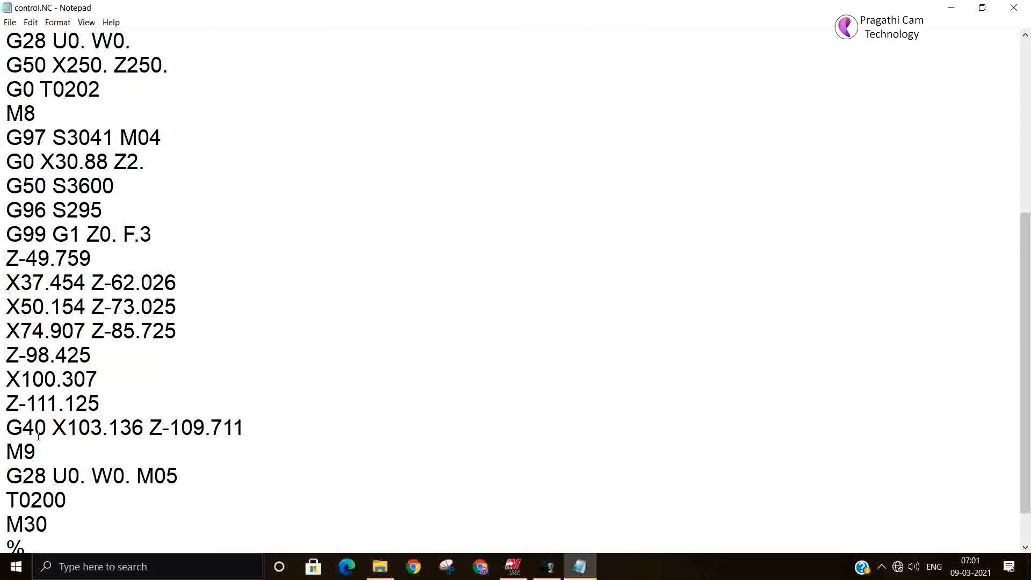
pyautogui.moveTo(47, 428); pyautogui.dragTo(2, 428)
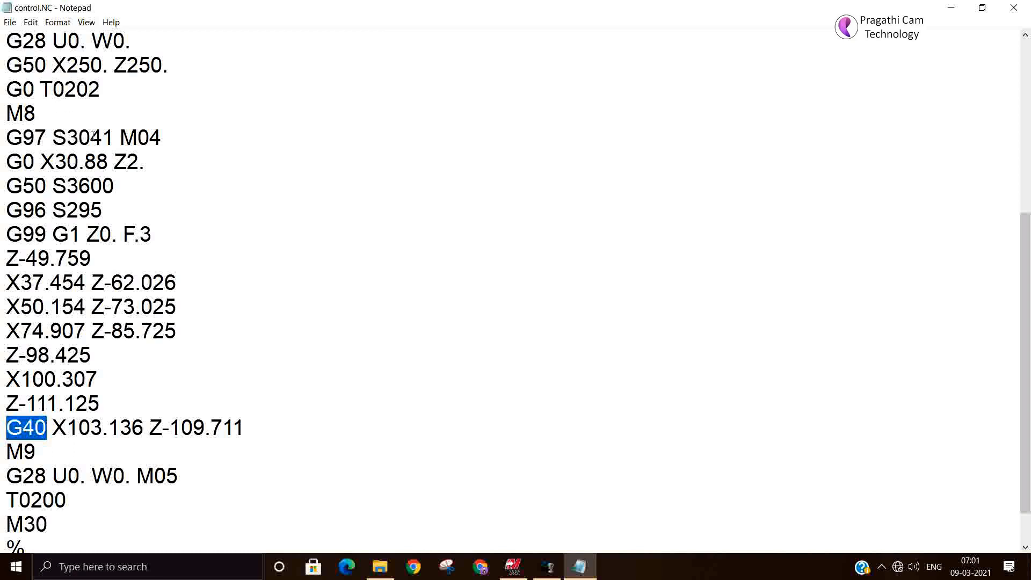
pyautogui.moveTo(116, 139); pyautogui.dragTo(46, 139)
pyautogui.click(71, 160)
pyautogui.click(77, 185)
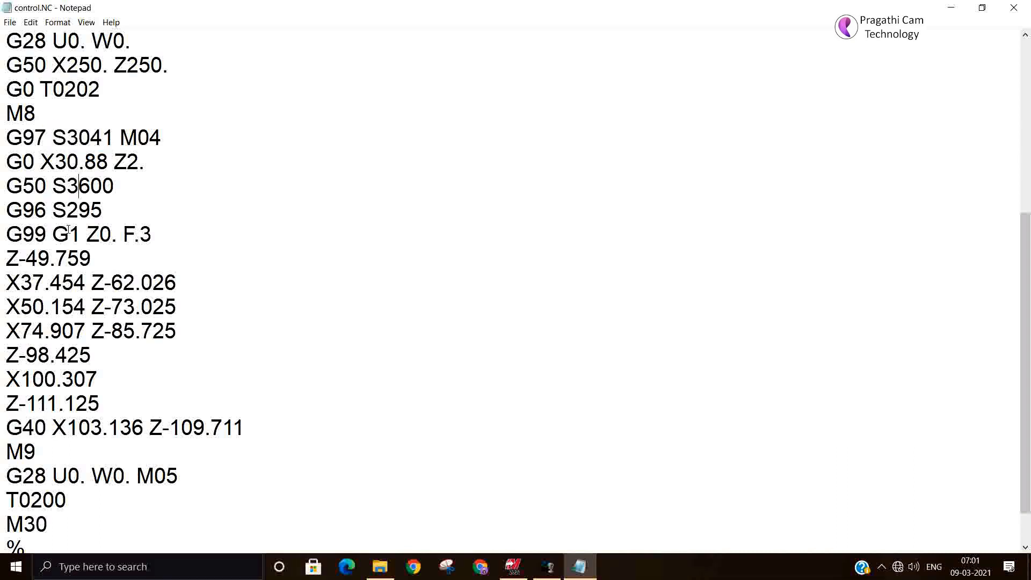
pyautogui.click(69, 232)
pyautogui.click(122, 250)
pyautogui.scroll(-1, 215, 279)
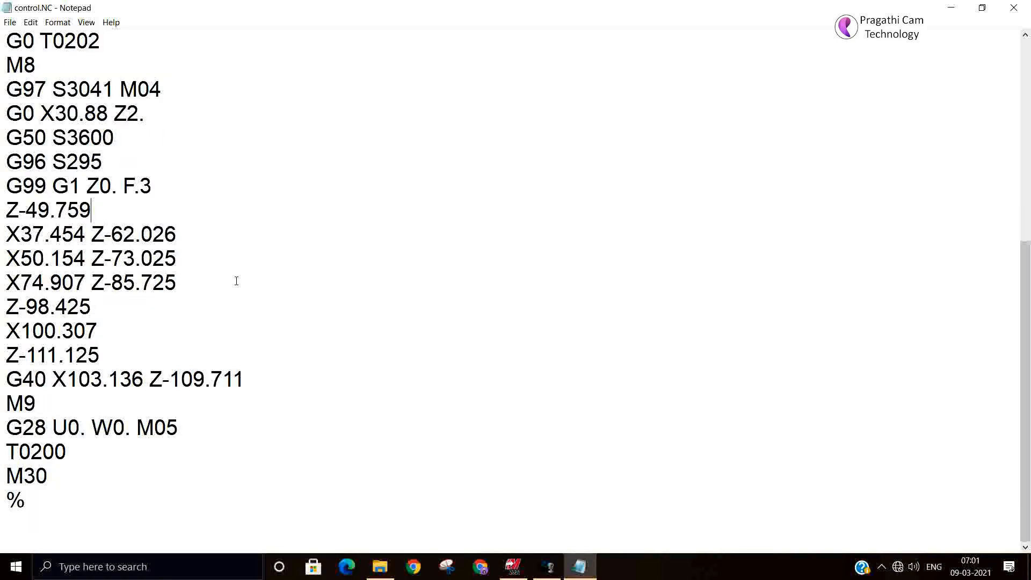
# Step: Review the header, profile coordinates and feed value in control.NC, and close the file
pyautogui.scroll(4, 236, 281)
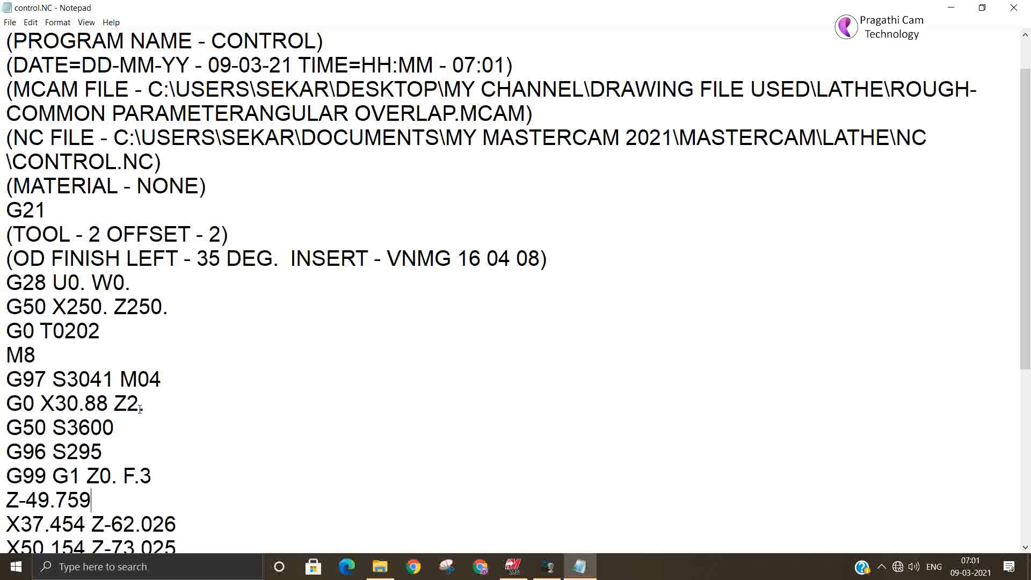
pyautogui.scroll(-1, 140, 409)
pyautogui.scroll(-1, 139, 409)
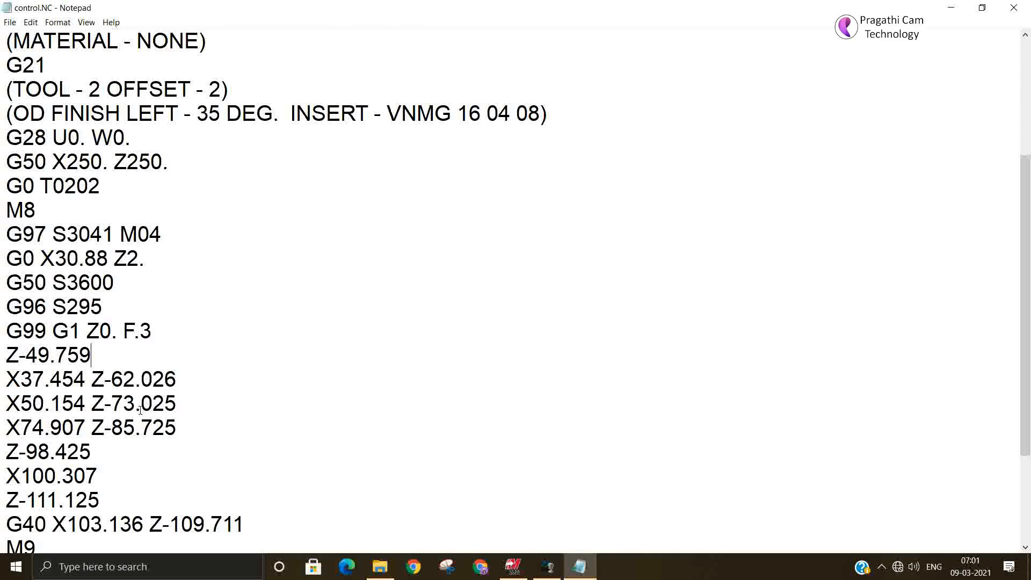
pyautogui.scroll(-2, 140, 409)
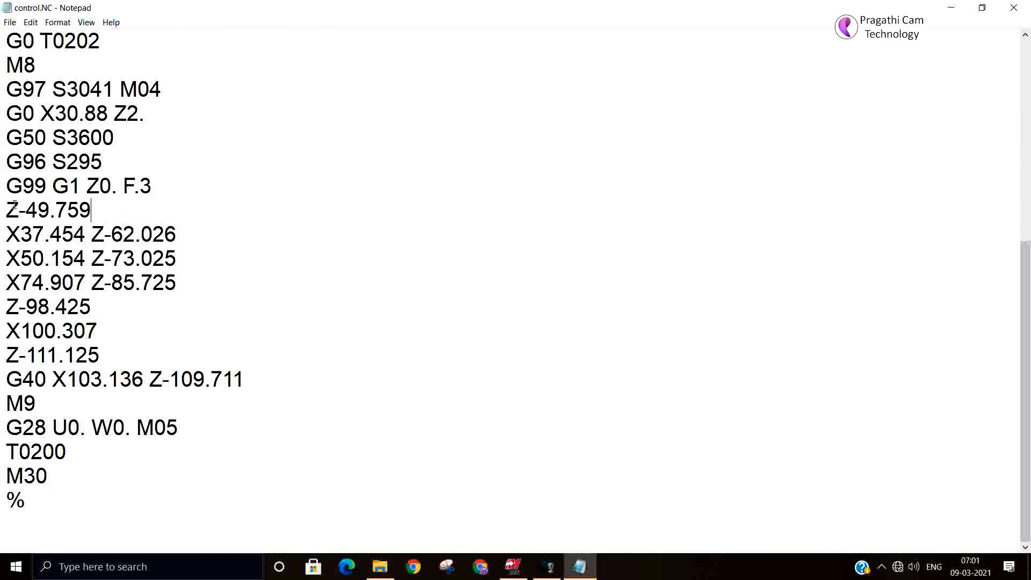
pyautogui.moveTo(26, 210); pyautogui.dragTo(115, 204)
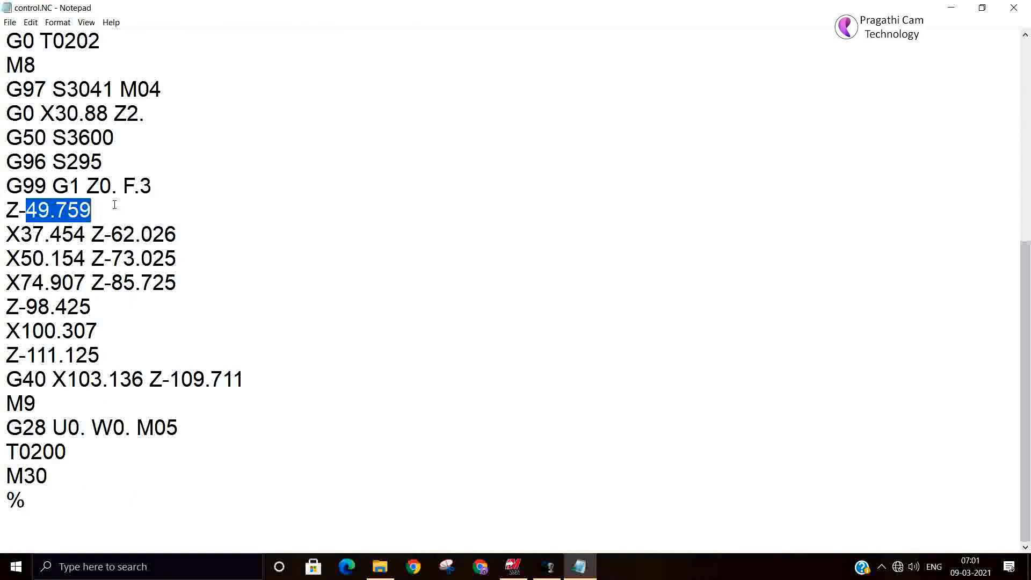
pyautogui.click(134, 189)
pyautogui.doubleClick(136, 192)
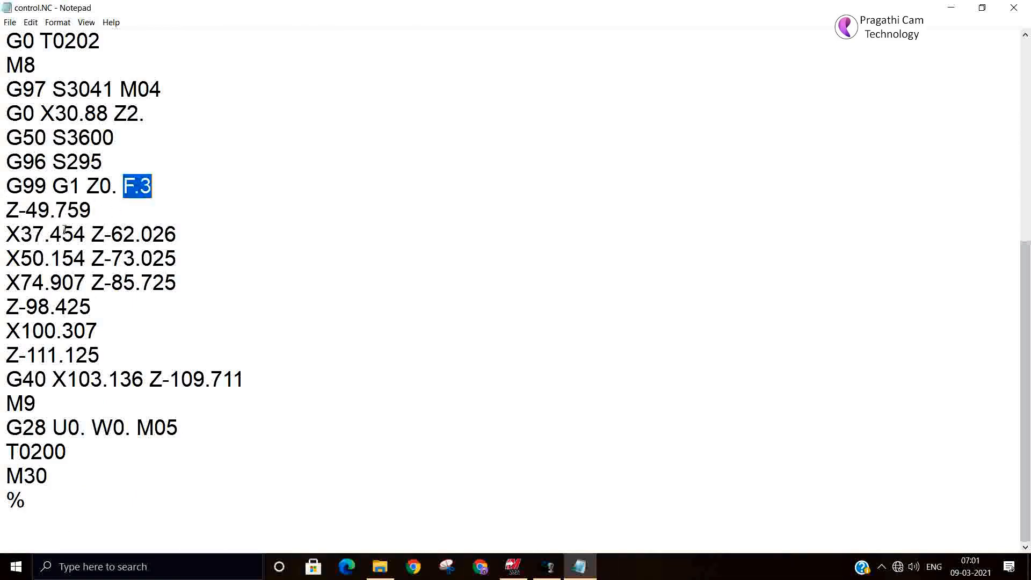
pyautogui.click(44, 283)
pyautogui.click(1013, 7)
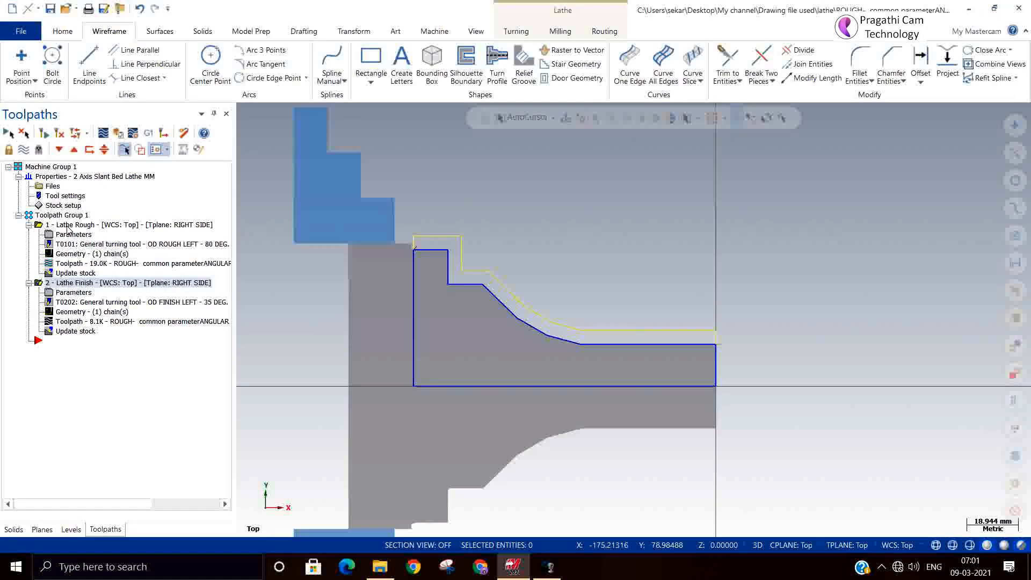
# Step: Set the Lathe Rough toolpath's compensation type to Control and regenerate the toolpath
pyautogui.click(67, 225)
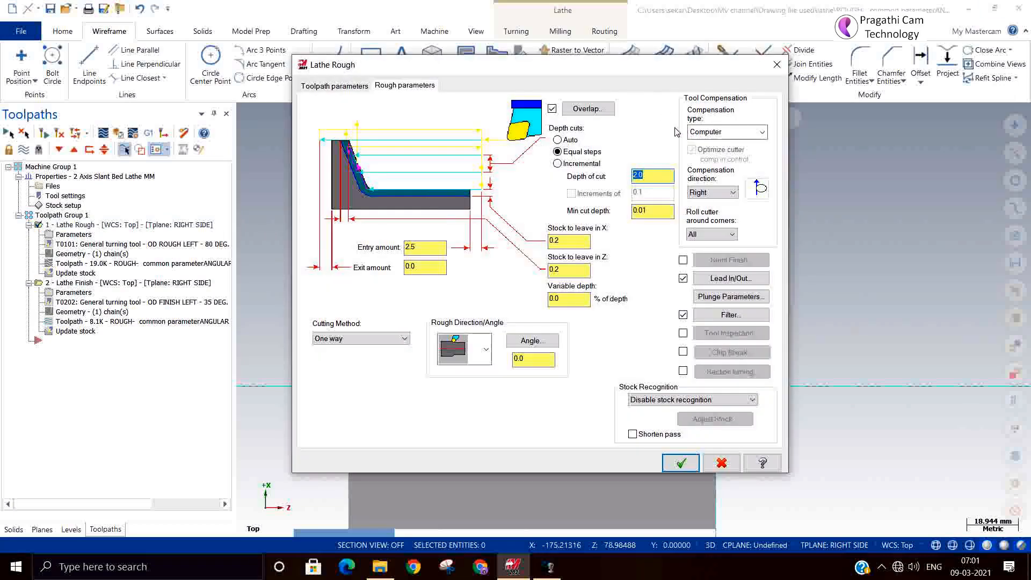
pyautogui.click(697, 132)
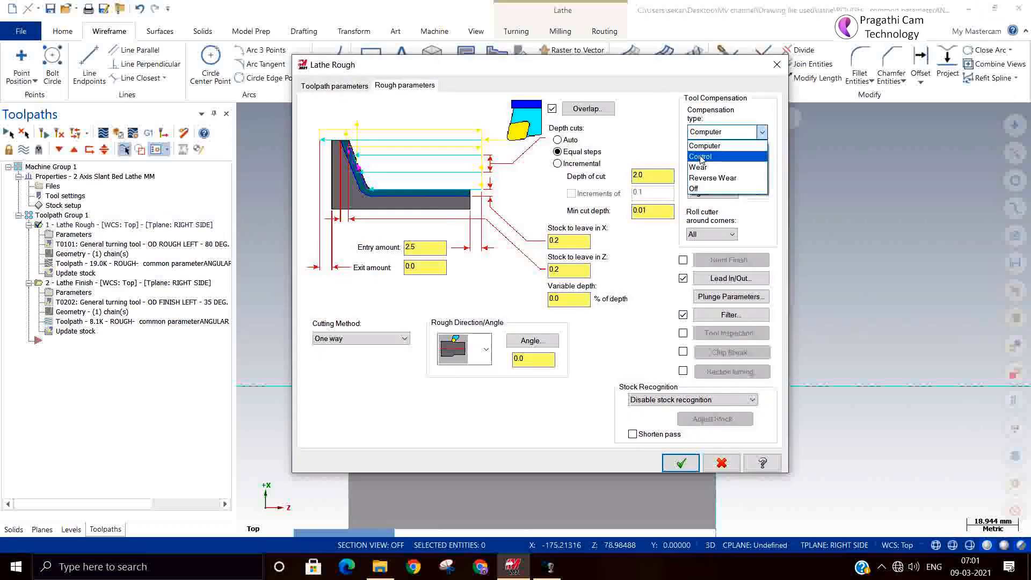
pyautogui.click(701, 157)
pyautogui.click(680, 463)
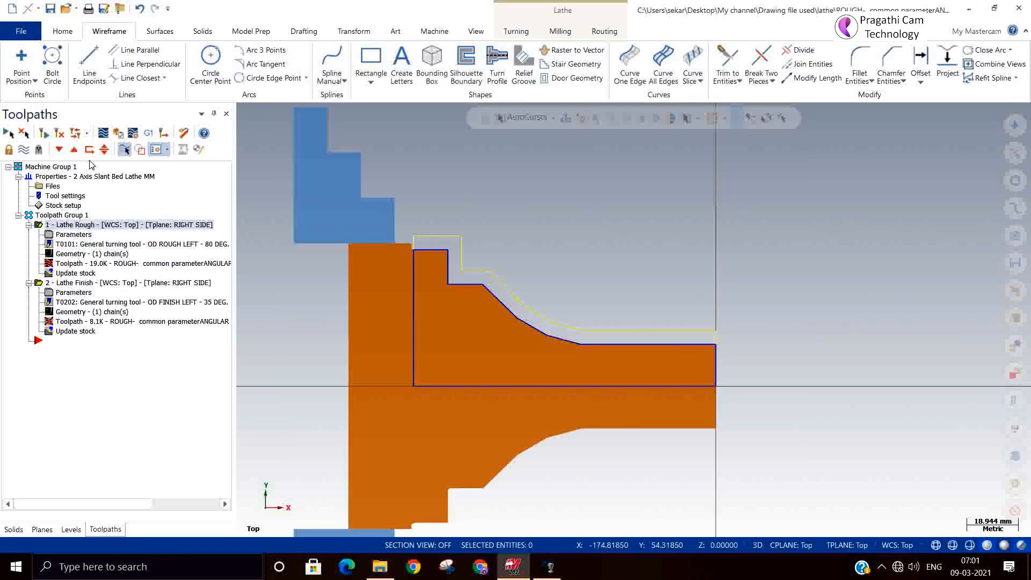
pyautogui.click(59, 133)
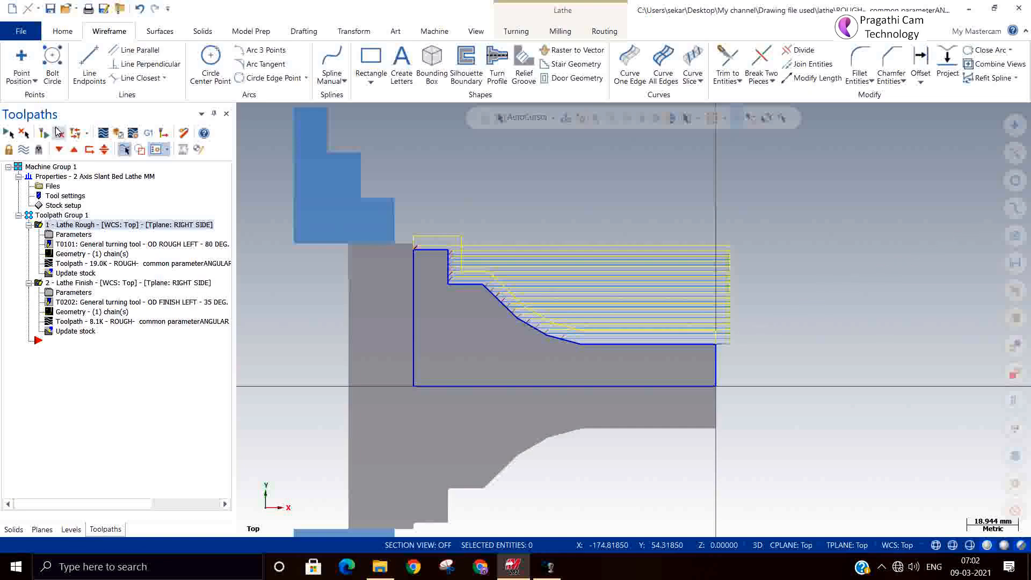
# Step: Post the rough toolpath's NC code, replacing the existing control.NC file, and enlarge the code window for reading
pyautogui.click(149, 135)
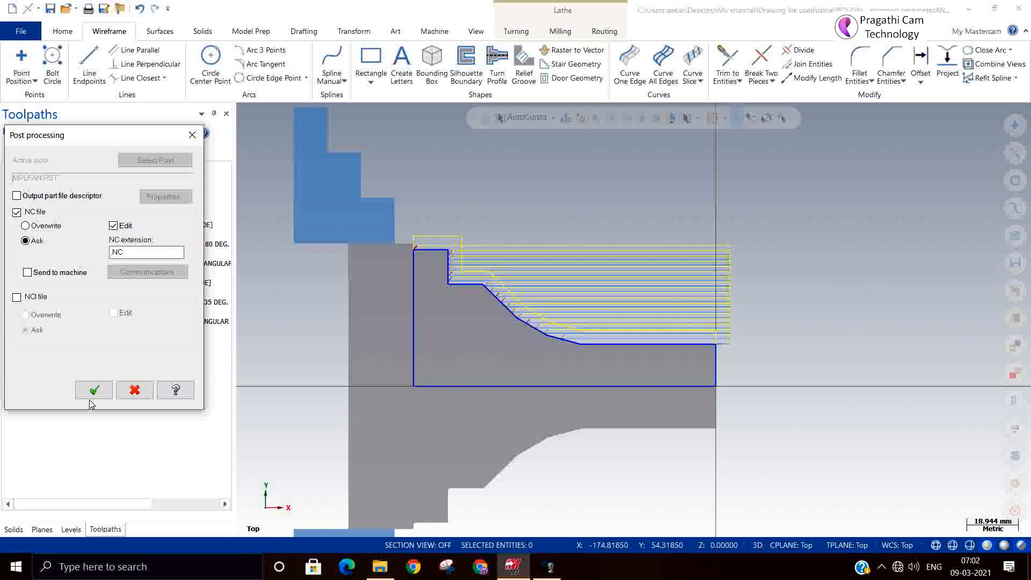
pyautogui.click(94, 391)
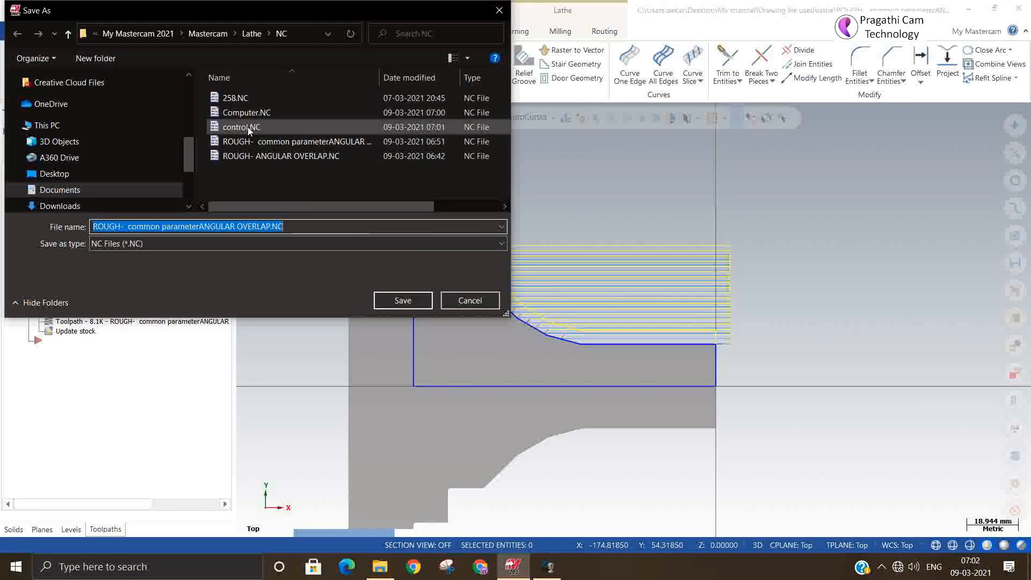
pyautogui.click(247, 126)
pyautogui.click(401, 299)
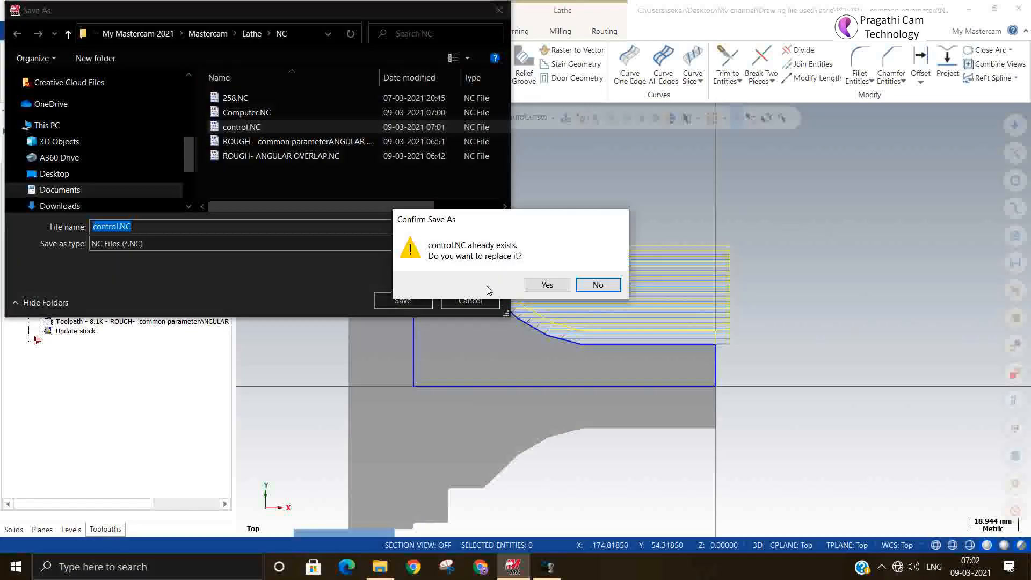
pyautogui.click(547, 284)
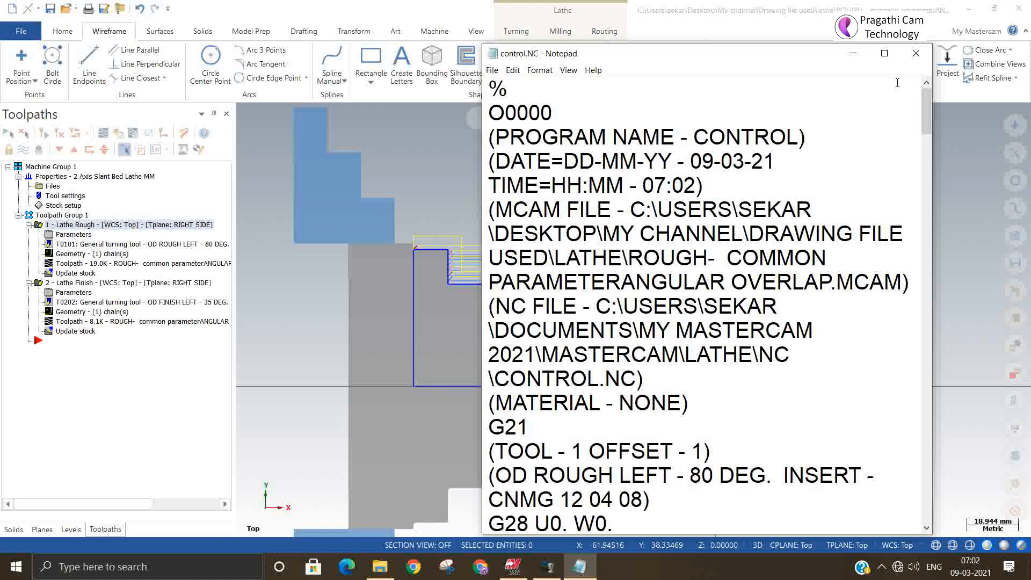
pyautogui.click(884, 53)
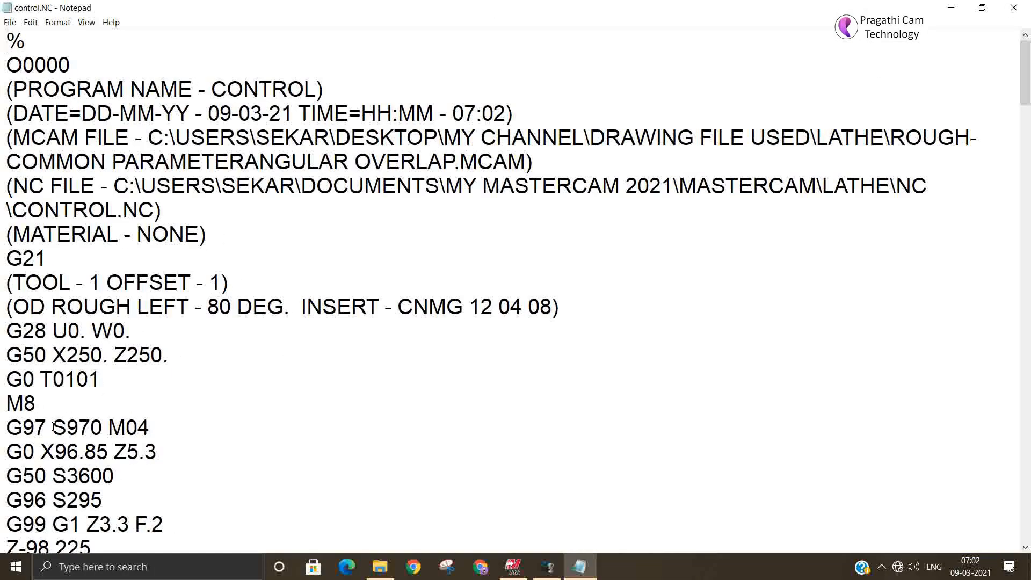
# Step: Examine the rough toolpath's posted code for compensation commands, highlighting the G40 at the end of the first two passes
pyautogui.scroll(-2, 54, 426)
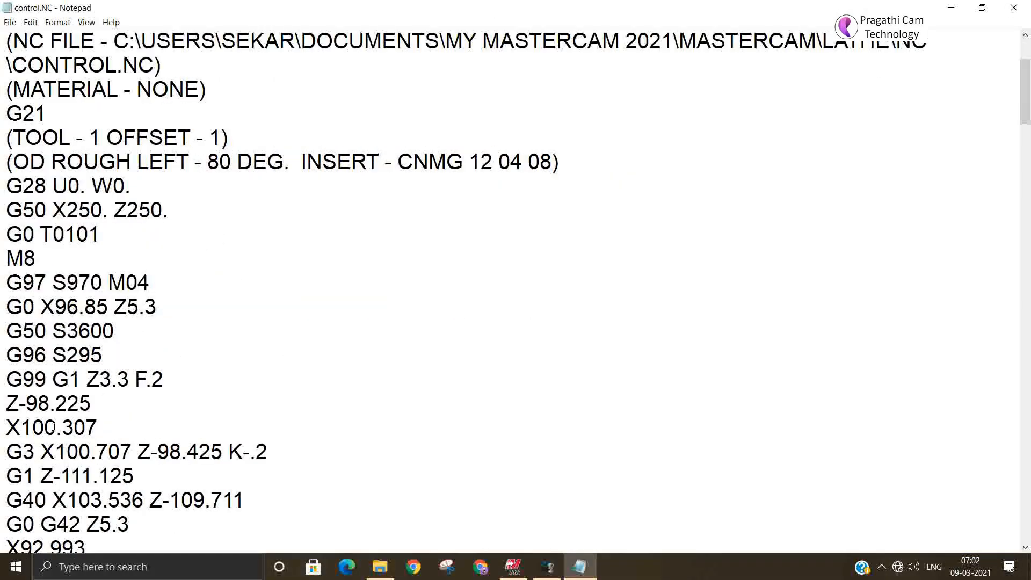
pyautogui.scroll(-4, 54, 426)
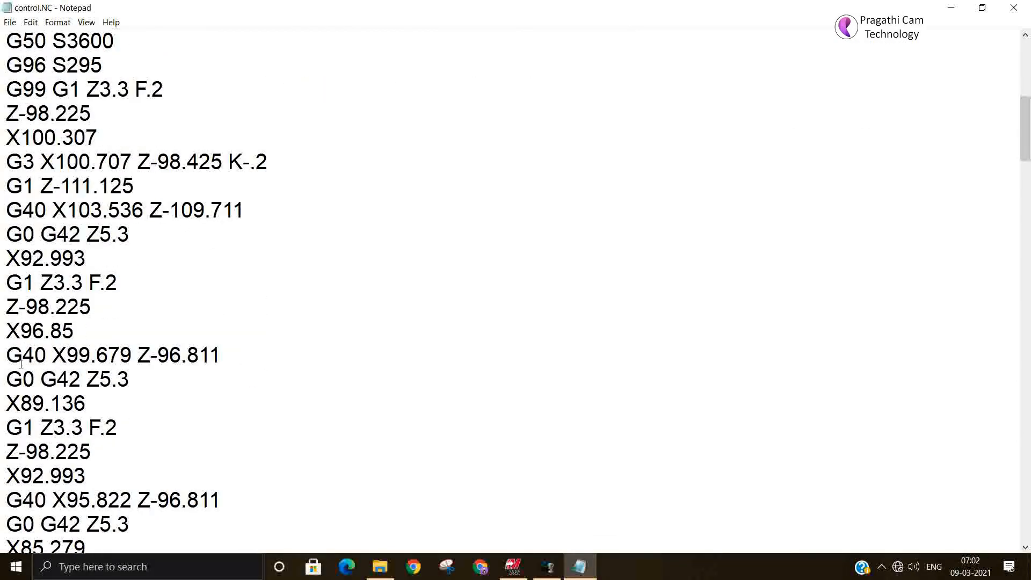
pyautogui.moveTo(35, 357); pyautogui.dragTo(1, 355)
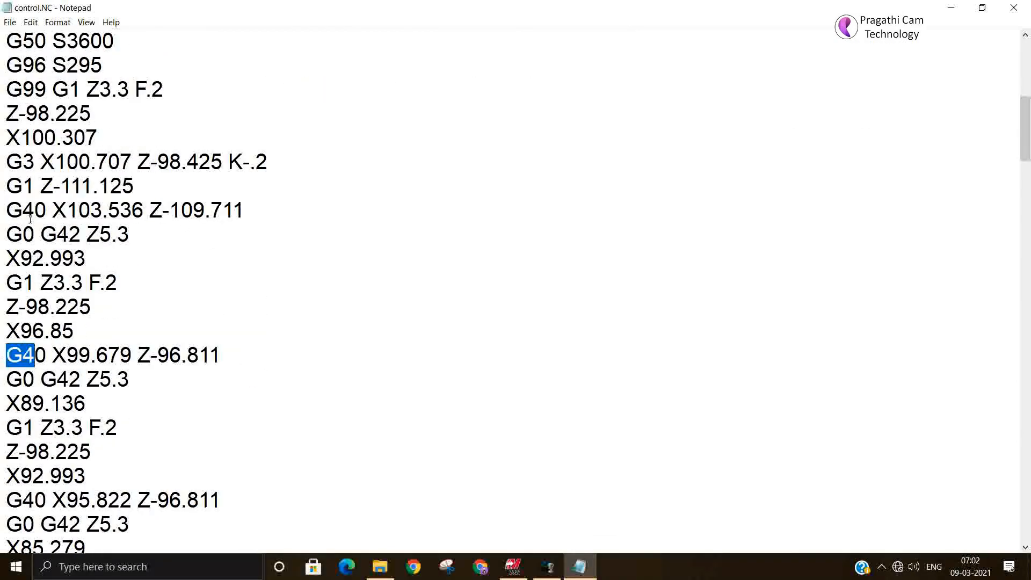
pyautogui.moveTo(45, 205); pyautogui.dragTo(2, 212)
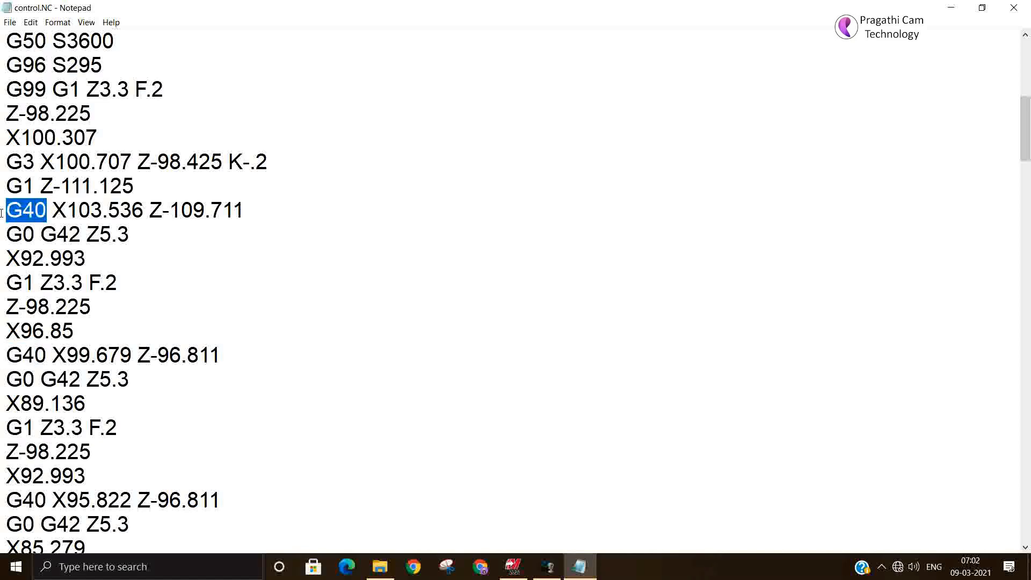
pyautogui.scroll(6, 486, 300)
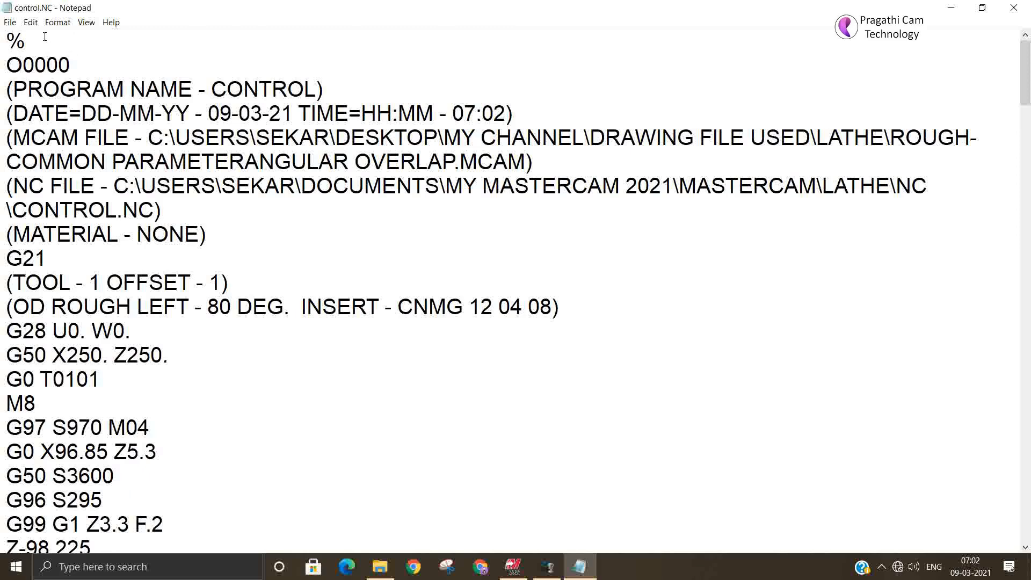
# Step: Search the rough code from its beginning for G4, go through several successive matches, and return to Mastercam
pyautogui.click(30, 25)
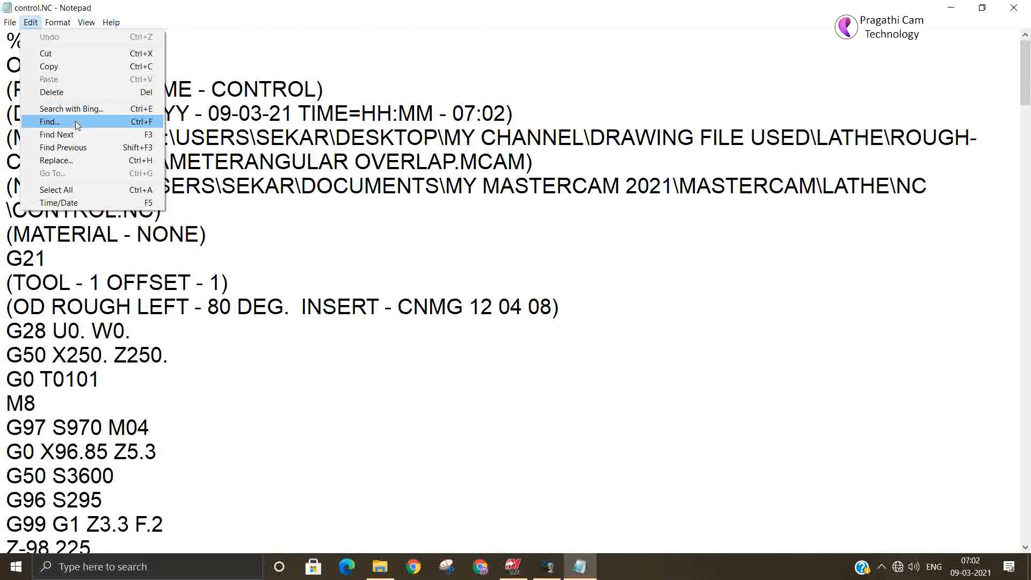
pyautogui.click(49, 121)
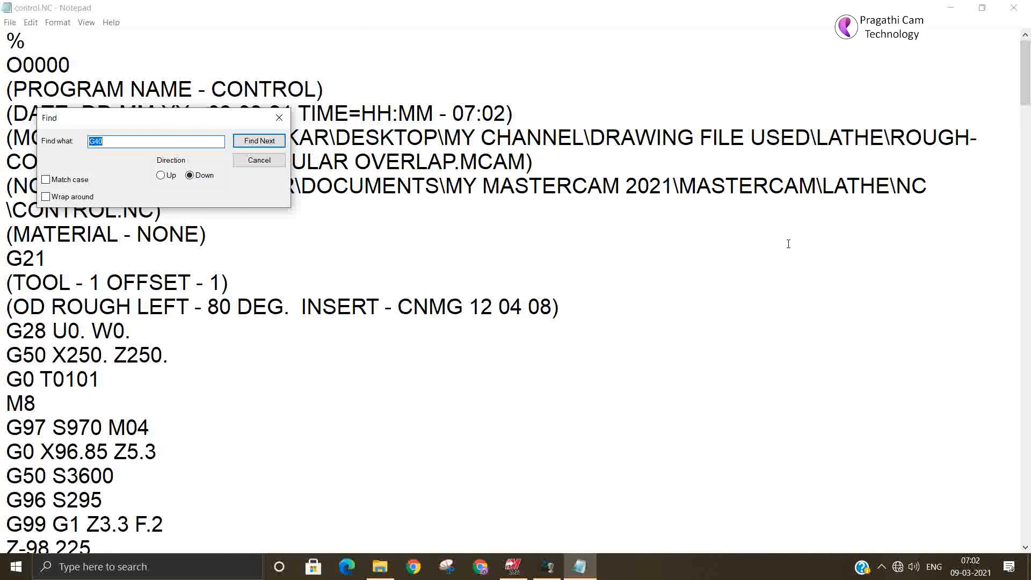
pyautogui.write('G')
pyautogui.click(250, 143)
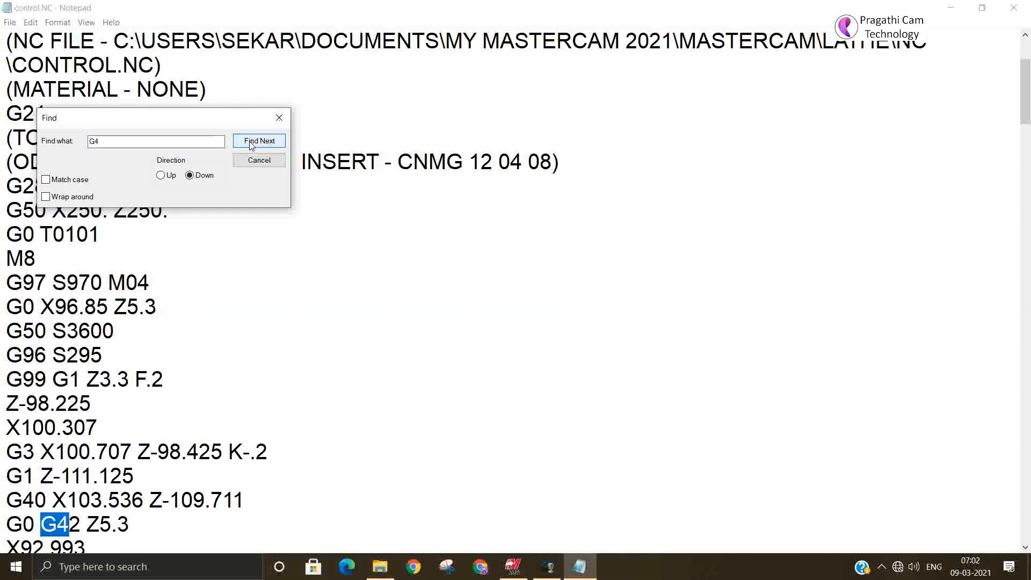
pyautogui.click(251, 143)
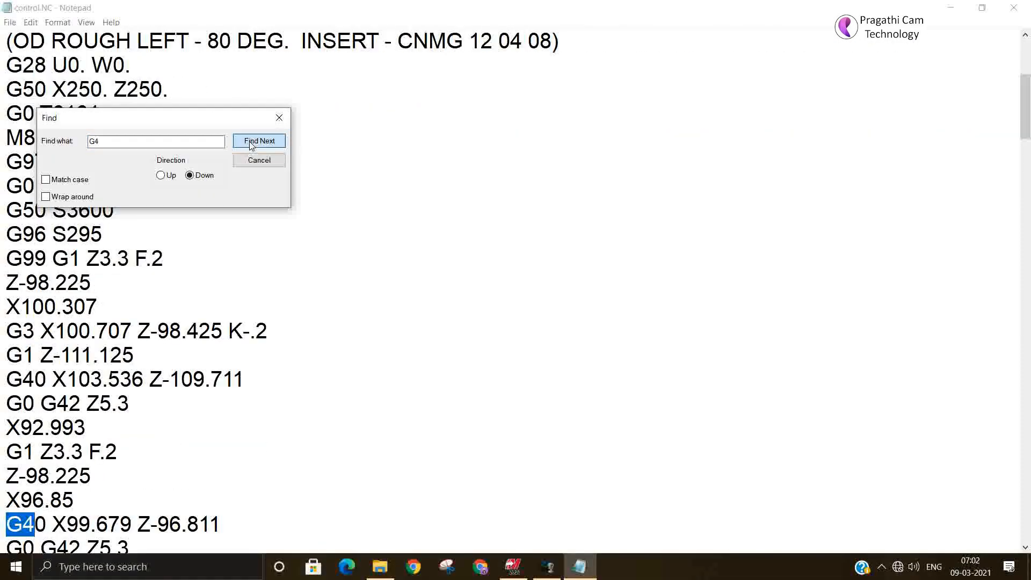
pyautogui.click(250, 143)
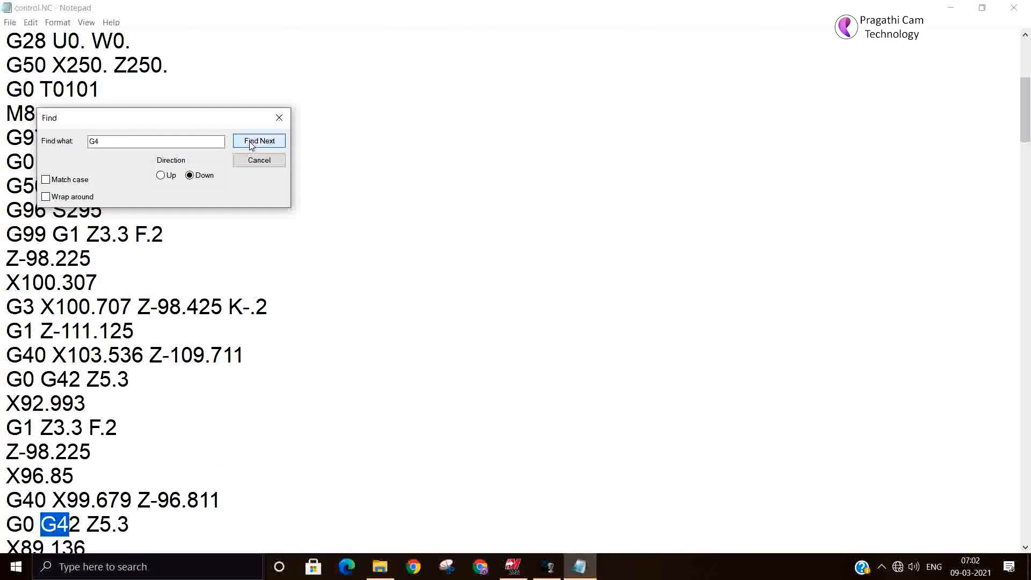
pyautogui.click(250, 143)
pyautogui.click(250, 143)
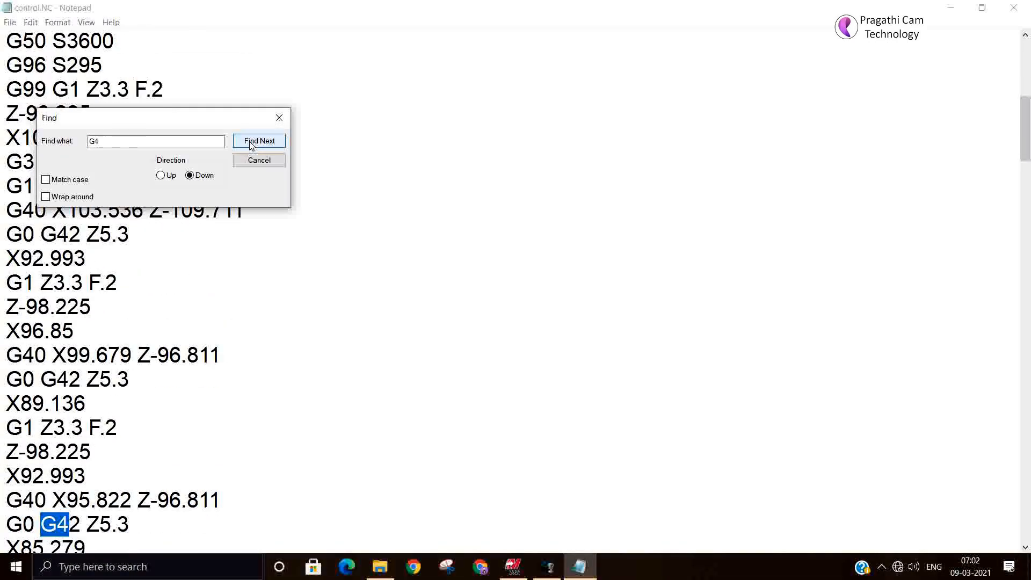
pyautogui.click(279, 117)
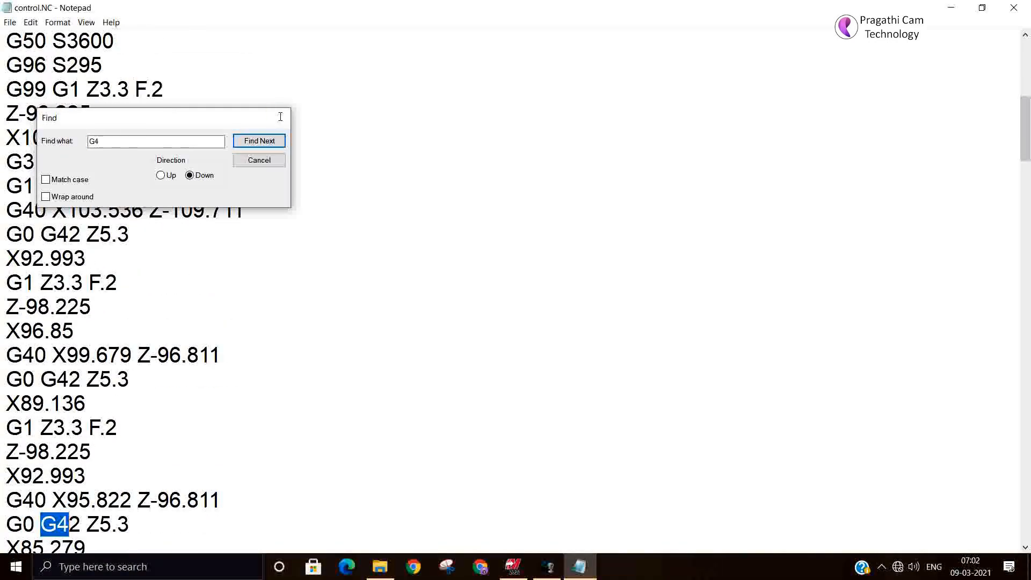
pyautogui.click(947, 8)
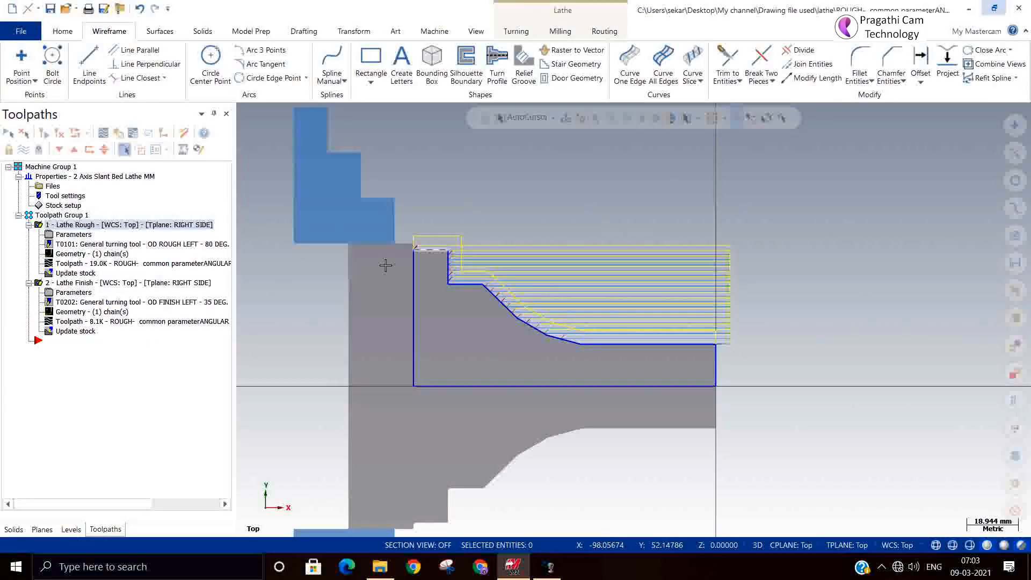
# Step: Post the Lathe Finish toolpath's NC code, replacing the existing control.NC file, and enlarge the code window for reading
pyautogui.click(96, 285)
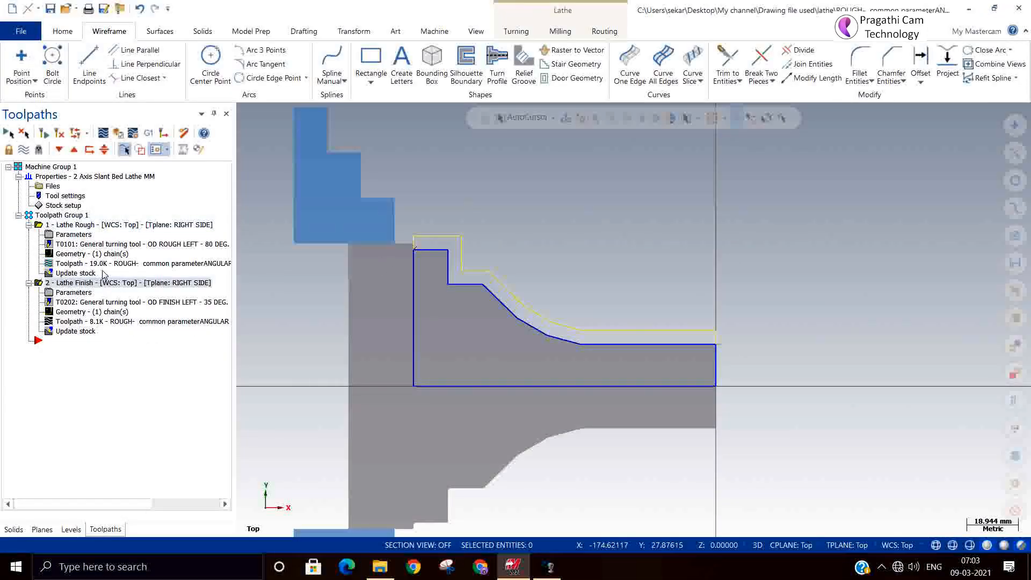
pyautogui.click(148, 133)
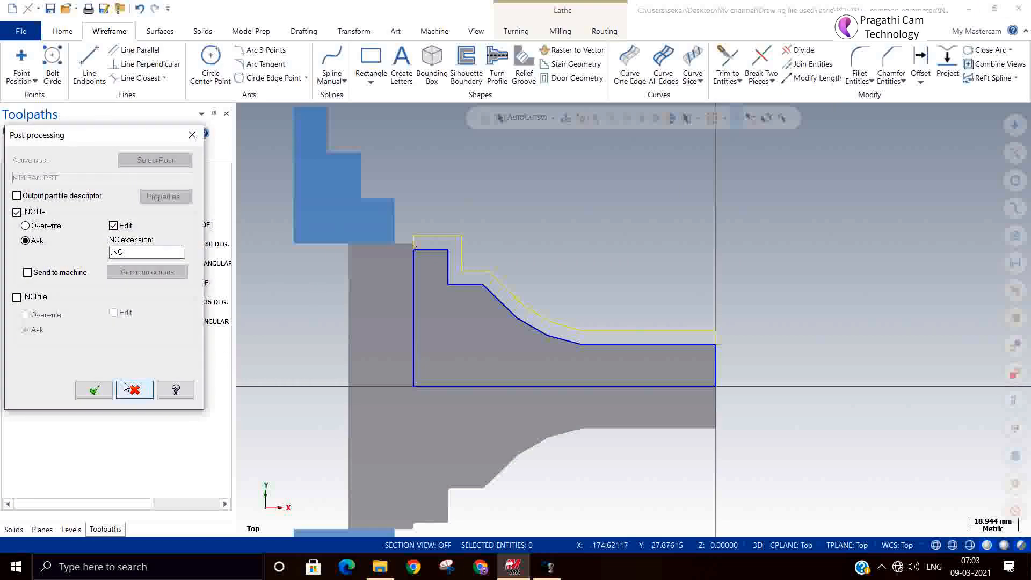
pyautogui.click(94, 385)
pyautogui.click(557, 310)
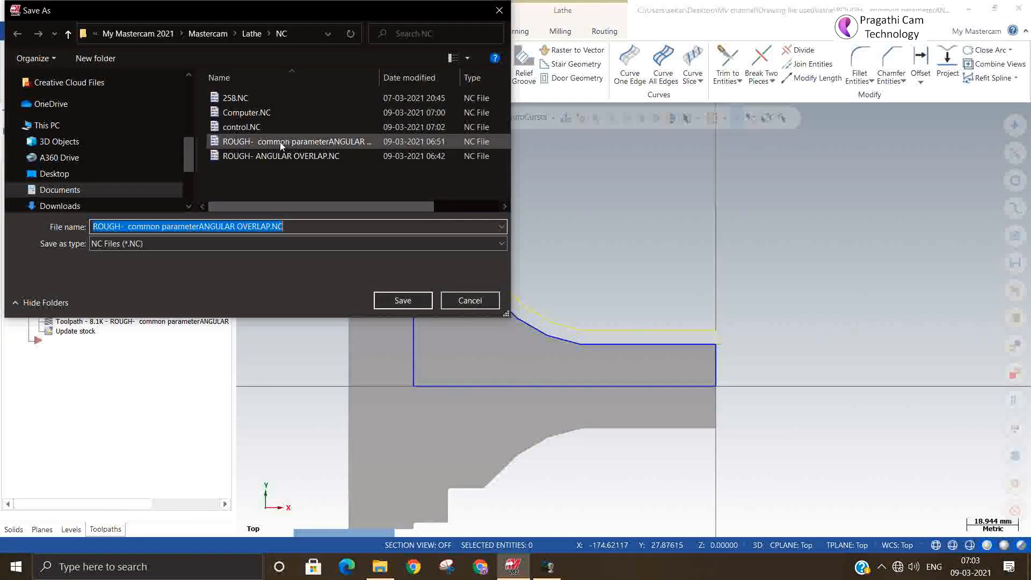
pyautogui.click(241, 127)
pyautogui.click(388, 299)
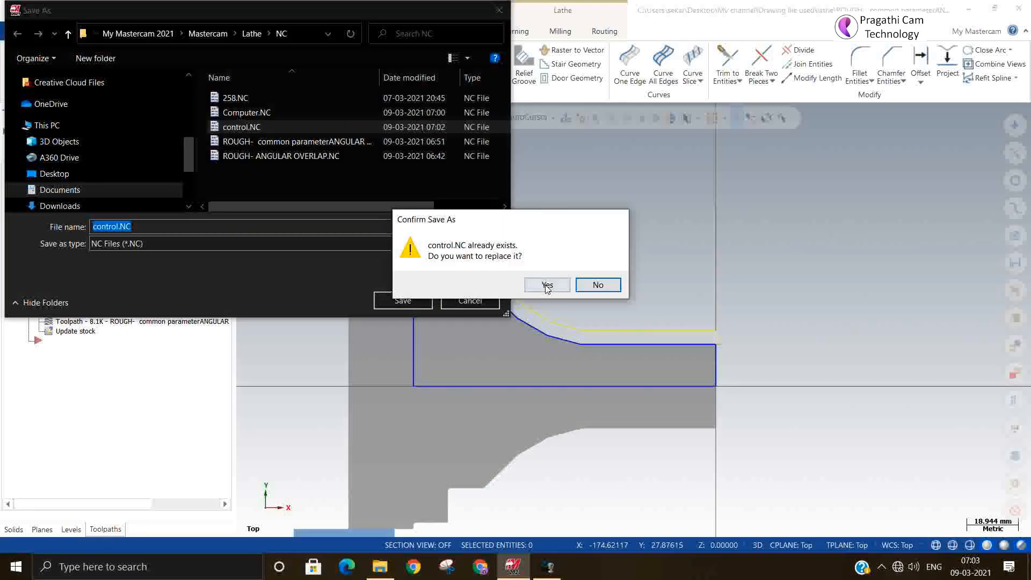
pyautogui.click(546, 284)
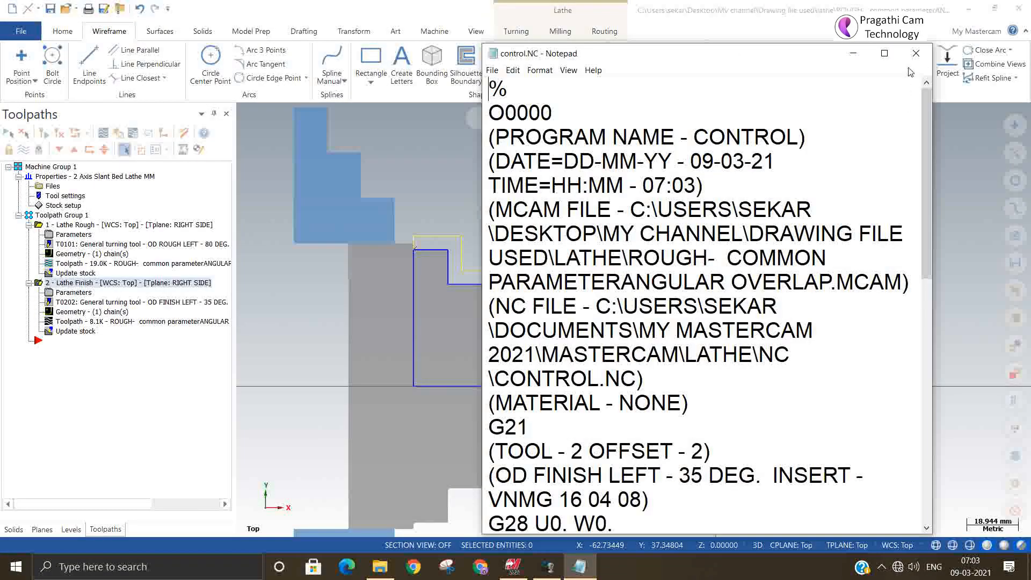
pyautogui.click(885, 53)
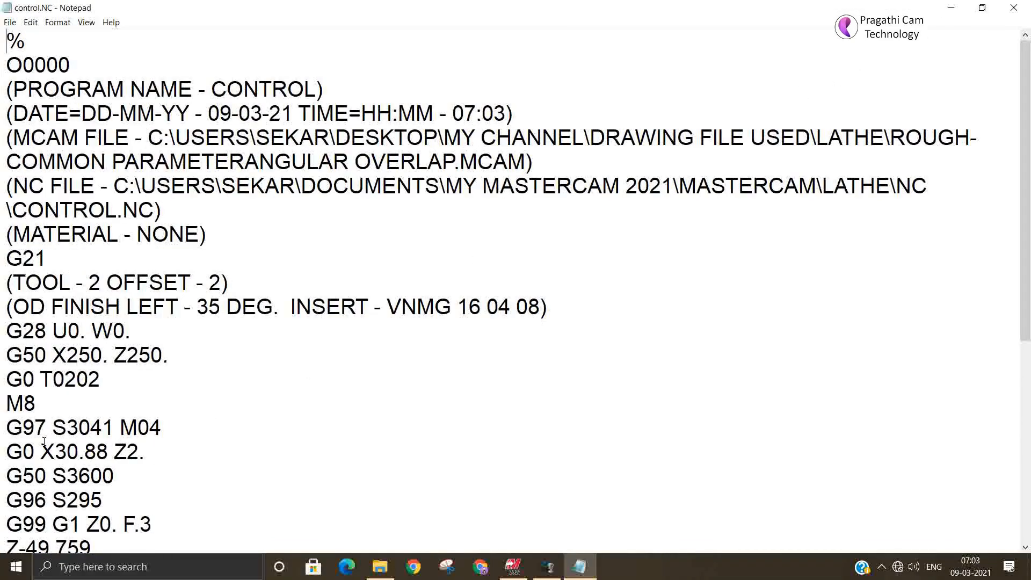
# Step: Search the finish toolpath's code for every G4 occurrence, and close the search and the control.NC file
pyautogui.scroll(-1, 44, 441)
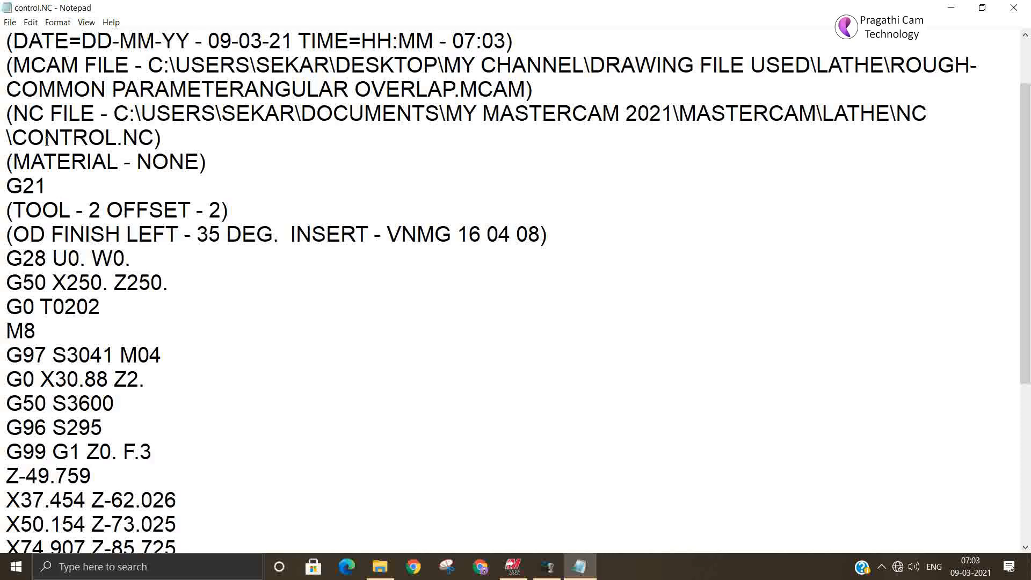
pyautogui.click(30, 22)
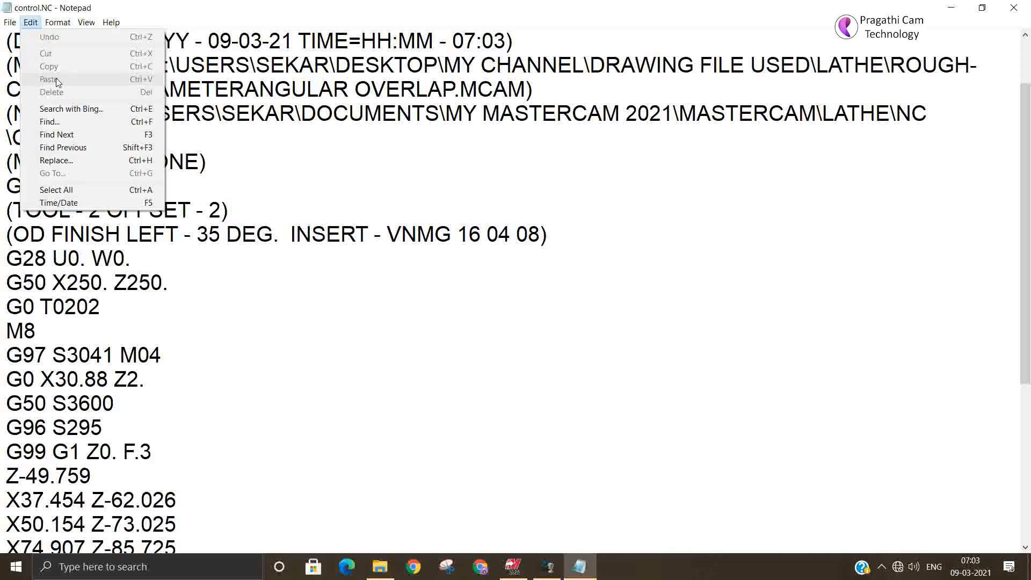
pyautogui.click(50, 122)
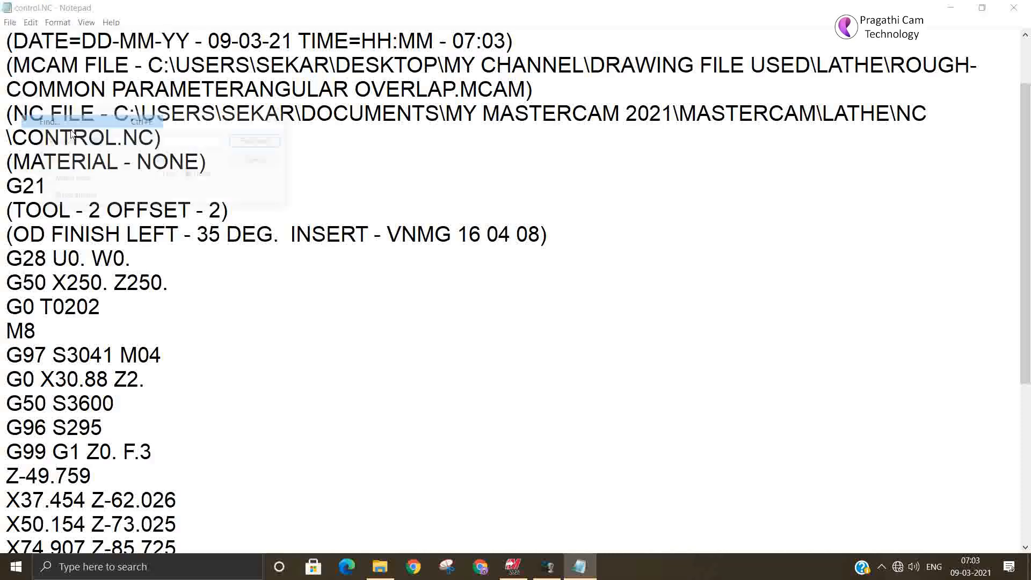
pyautogui.click(275, 145)
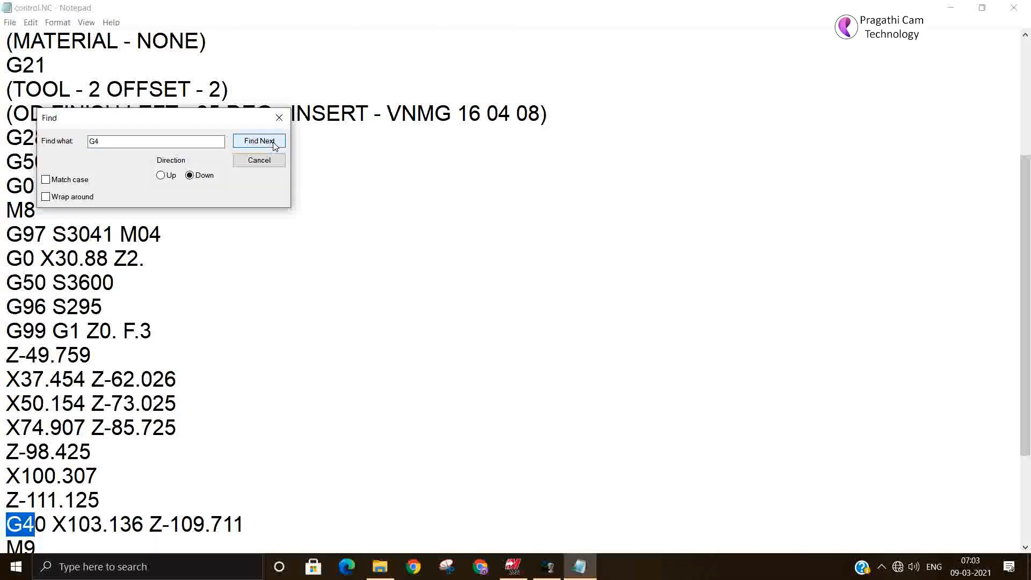
pyautogui.click(274, 144)
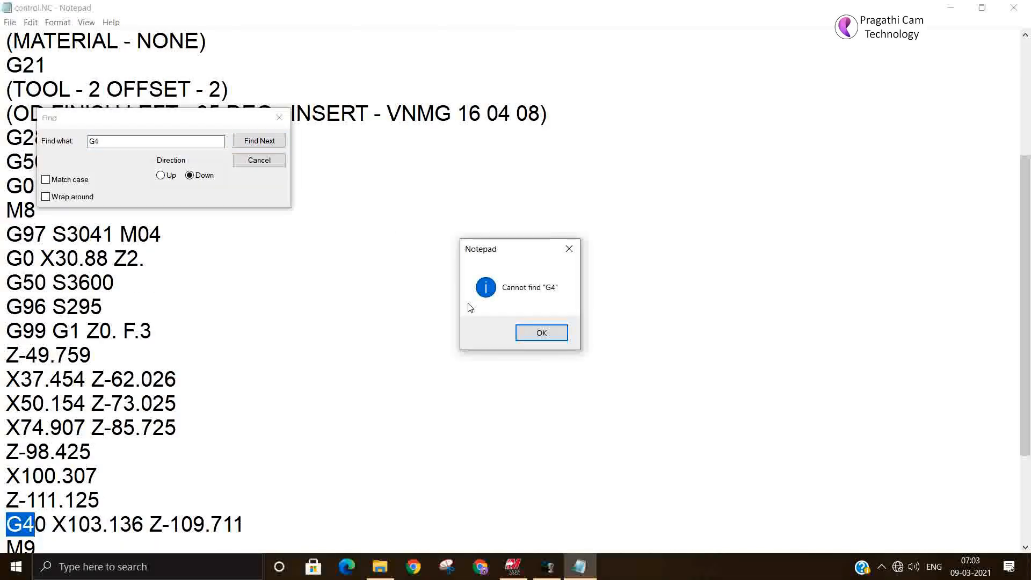
pyautogui.click(541, 332)
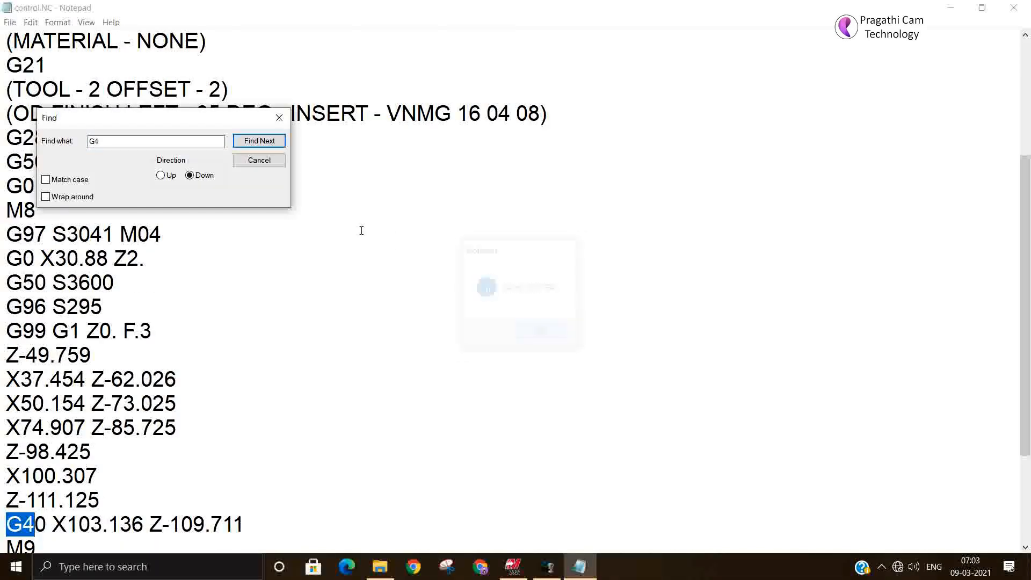
pyautogui.click(278, 117)
pyautogui.click(1014, 8)
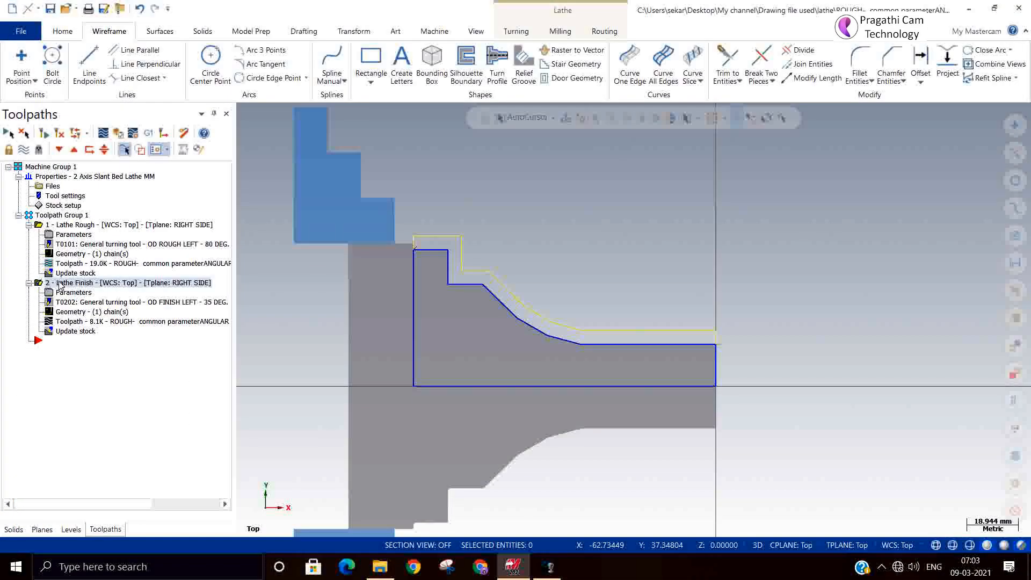
# Step: Review the Lathe Rough toolpath's compensation type in its rough parameters and accept the dialog
pyautogui.click(68, 216)
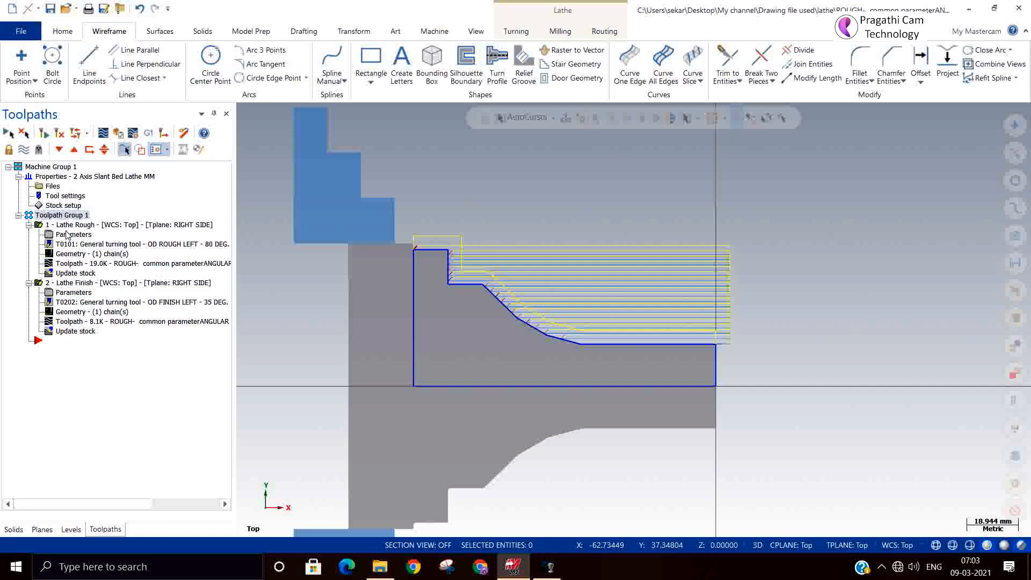
pyautogui.click(67, 226)
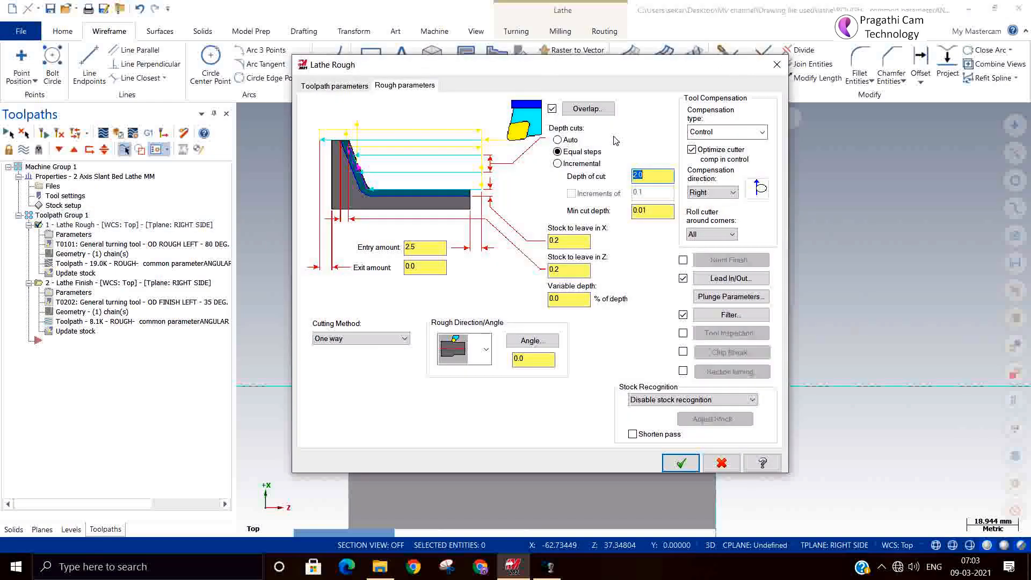
pyautogui.click(709, 136)
pyautogui.click(709, 136)
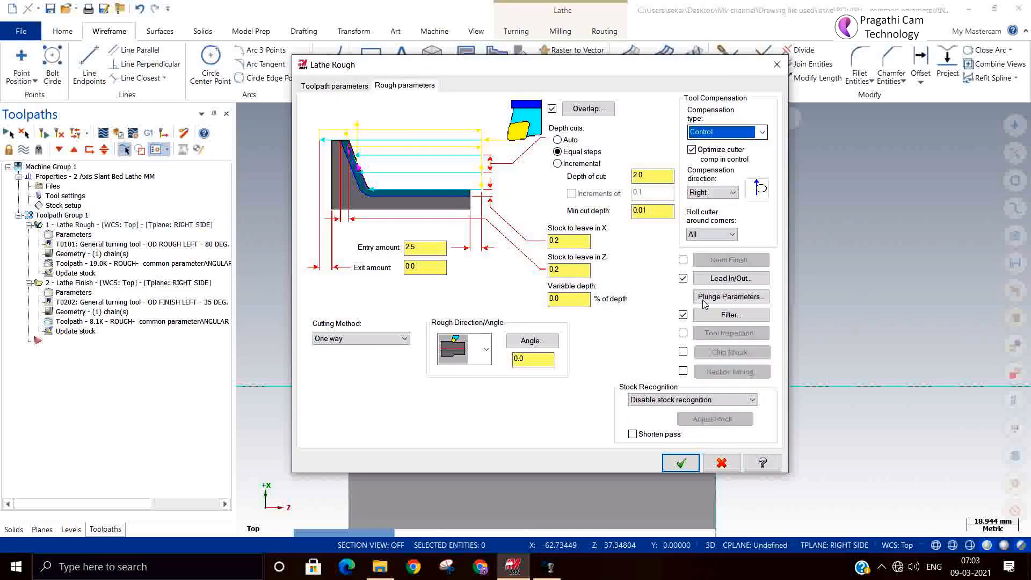
pyautogui.click(681, 463)
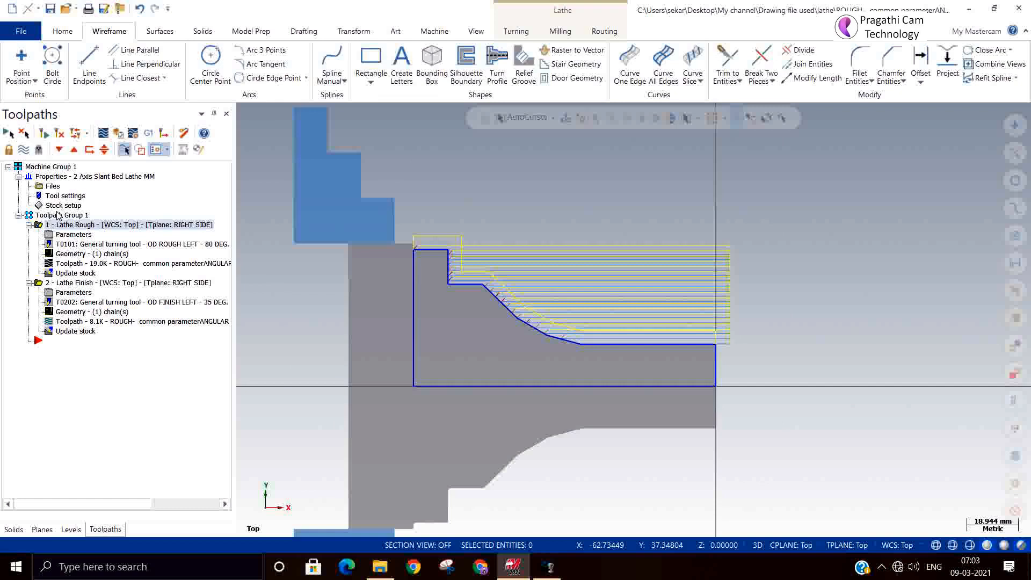
pyautogui.click(78, 285)
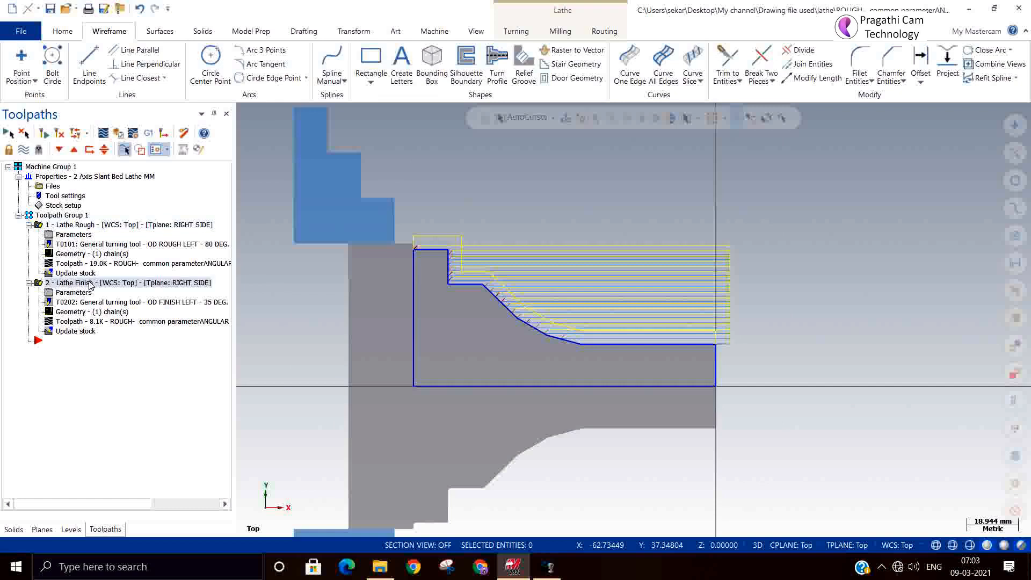
pyautogui.click(153, 136)
pyautogui.click(92, 392)
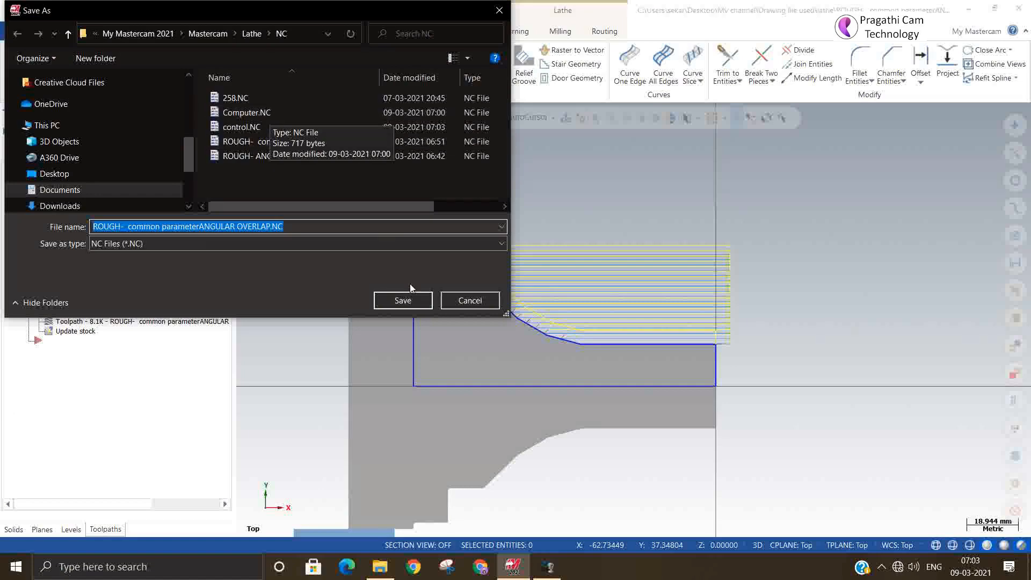
pyautogui.click(470, 300)
# Step: Review the compensation type in the Lathe Rough and Lathe Finish toolpath parameters, accepting each dialog
pyautogui.click(74, 235)
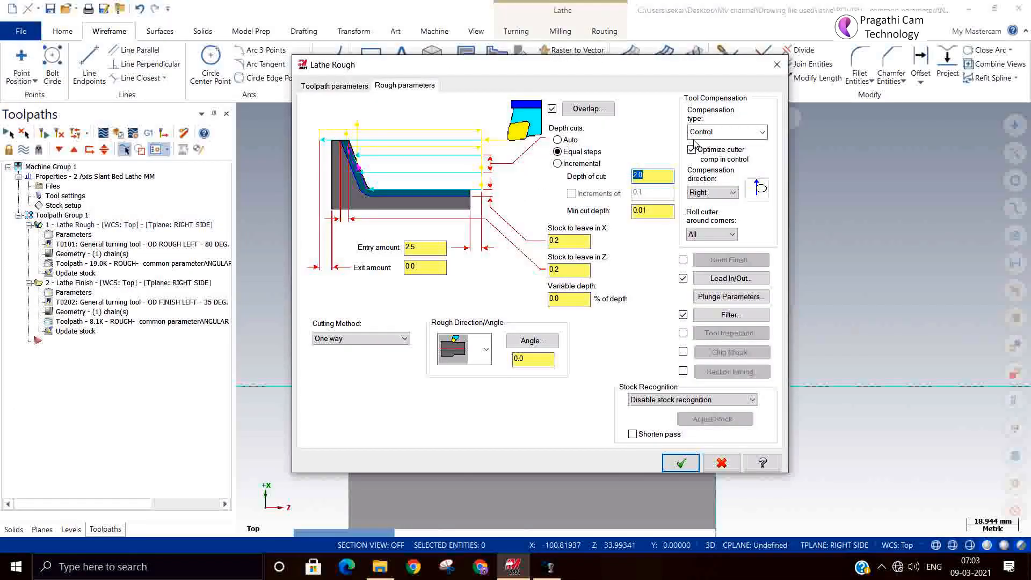
pyautogui.click(681, 463)
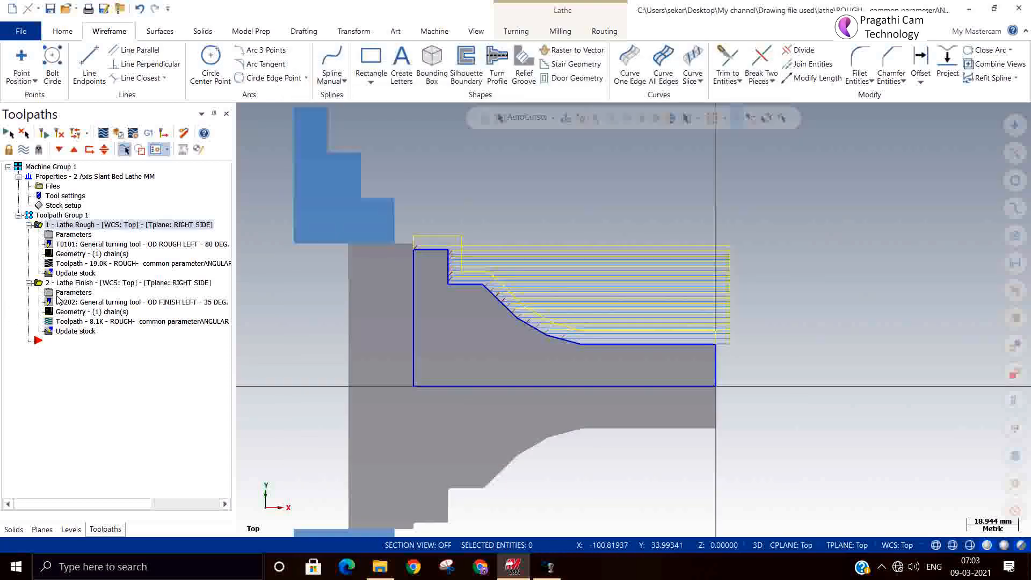
pyautogui.click(73, 292)
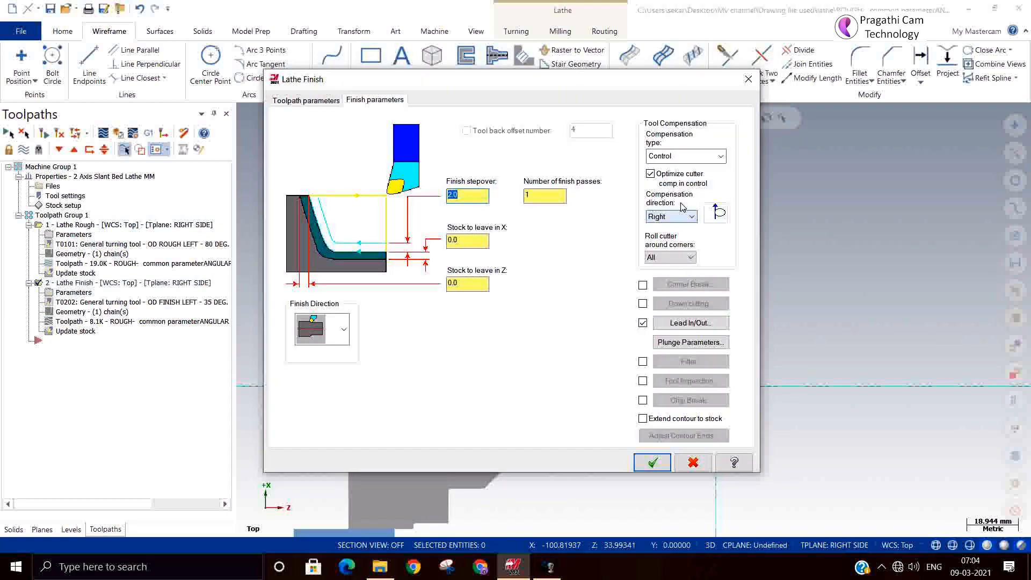
pyautogui.click(648, 463)
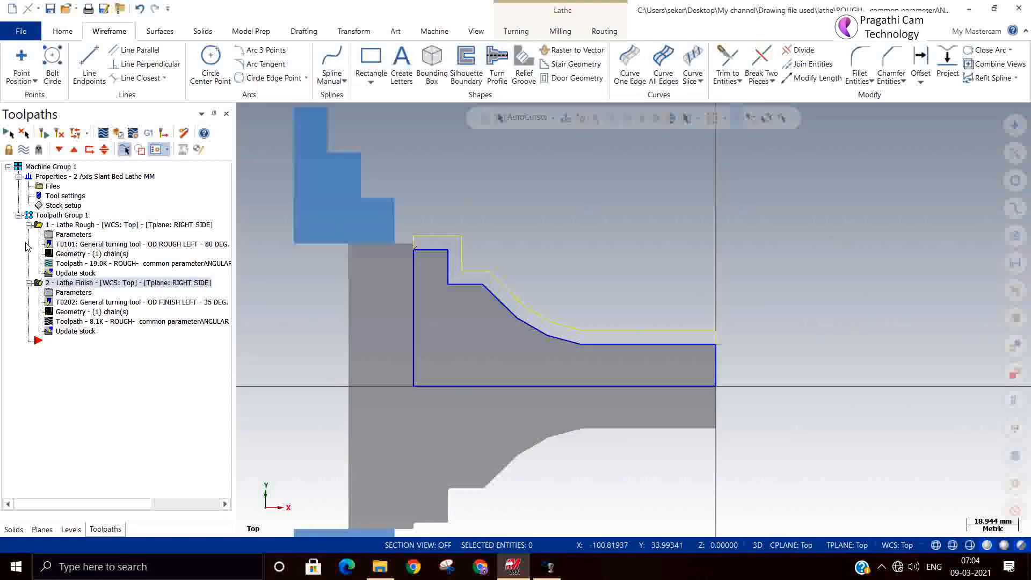
# Step: Post the NC code of both lathe toolpaths, replacing the existing control.NC file, and close the resulting code window
pyautogui.click(148, 133)
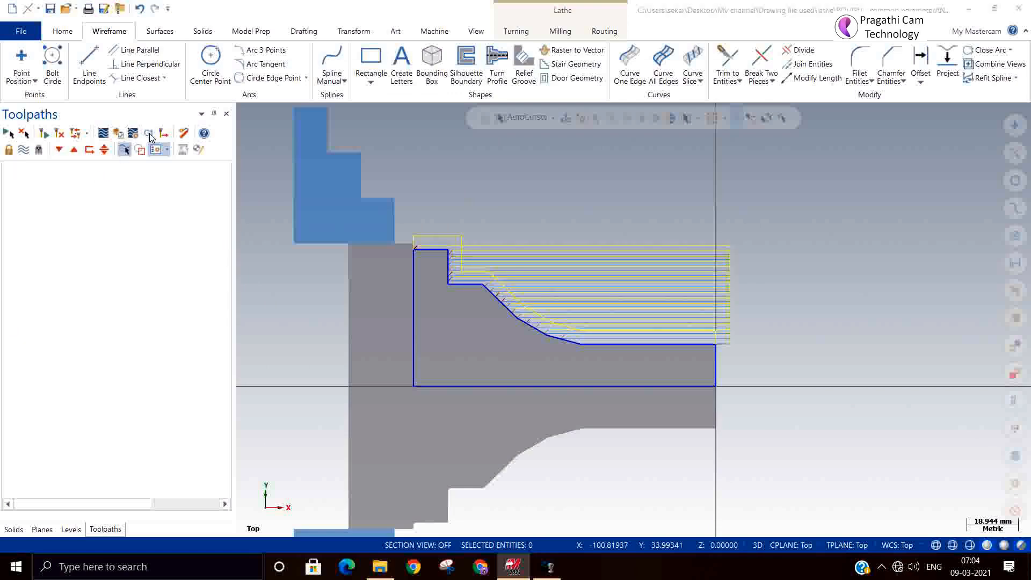
pyautogui.click(94, 390)
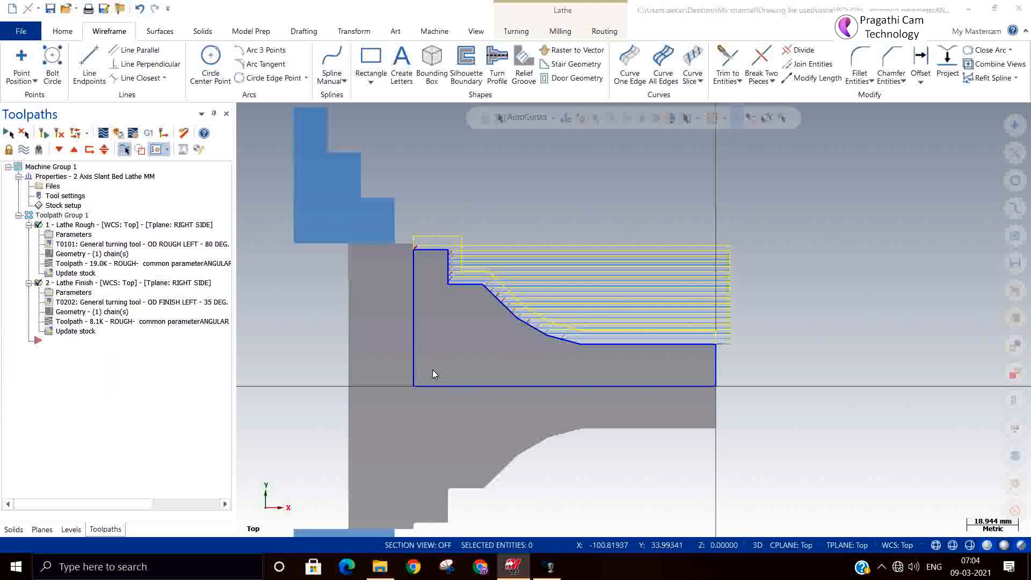
pyautogui.click(242, 127)
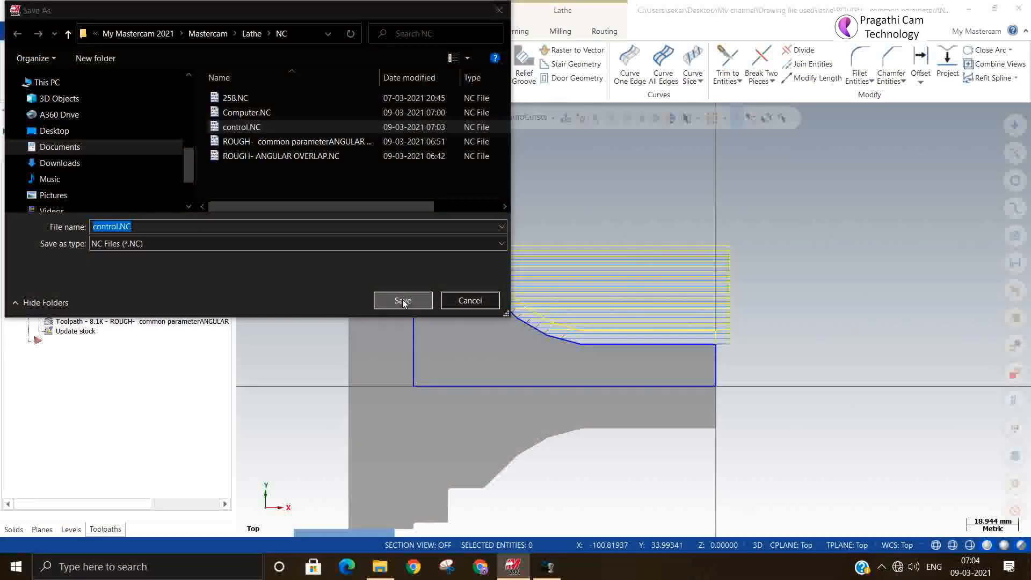
pyautogui.click(402, 299)
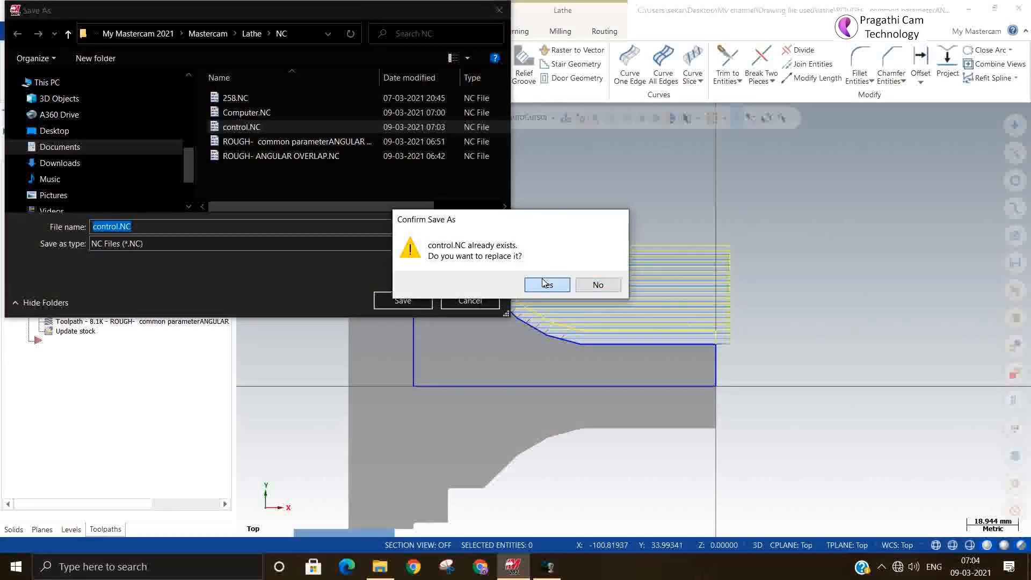
pyautogui.click(544, 283)
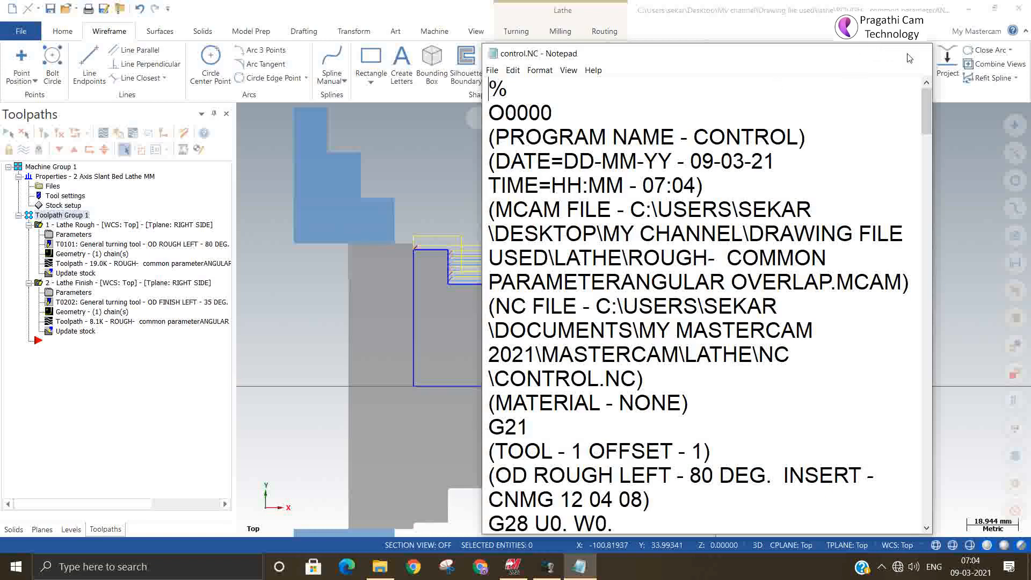
pyautogui.click(916, 53)
# Step: Set the Lathe Rough toolpath's compensation type to Computer and accept its parameters
pyautogui.click(69, 225)
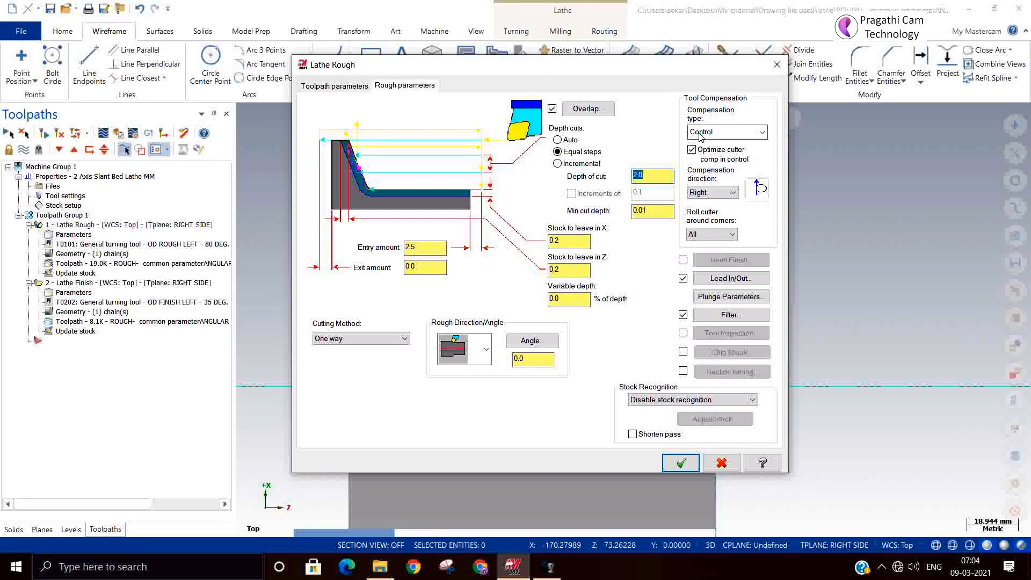
pyautogui.click(701, 132)
pyautogui.click(703, 145)
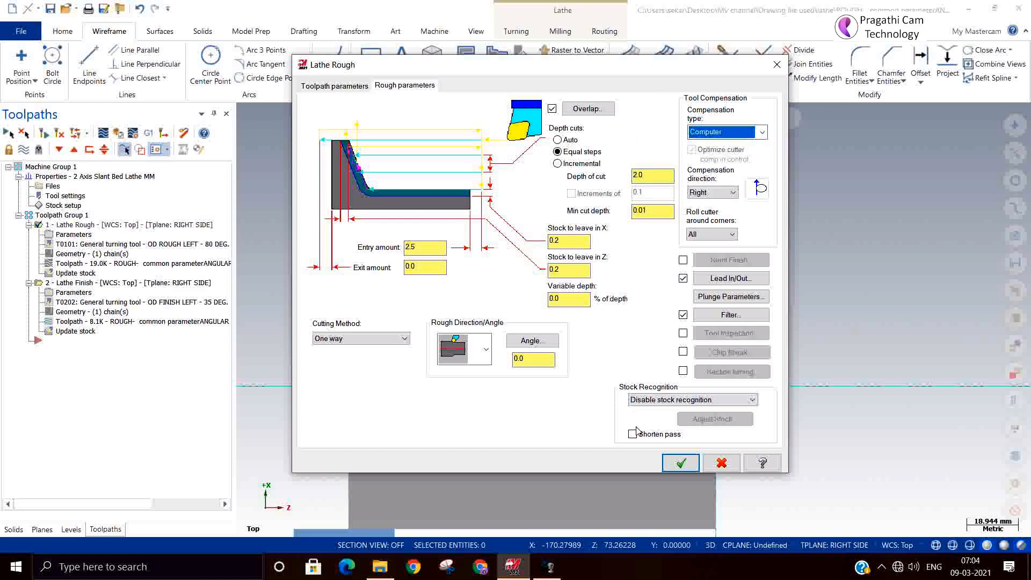
pyautogui.click(680, 463)
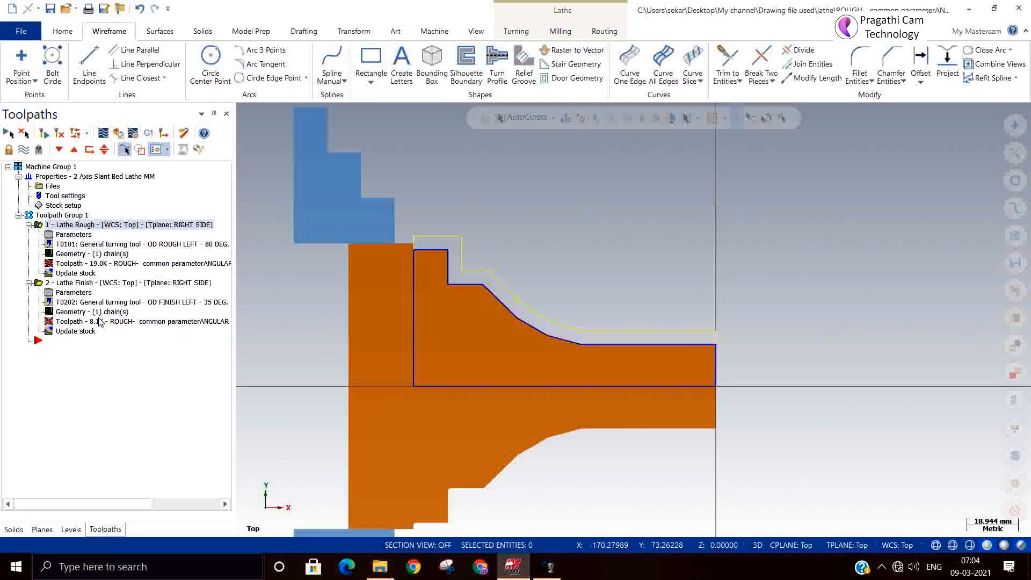
# Step: Change the Lathe Finish toolpath's compensation type to Computer and accept its parameters
pyautogui.click(74, 293)
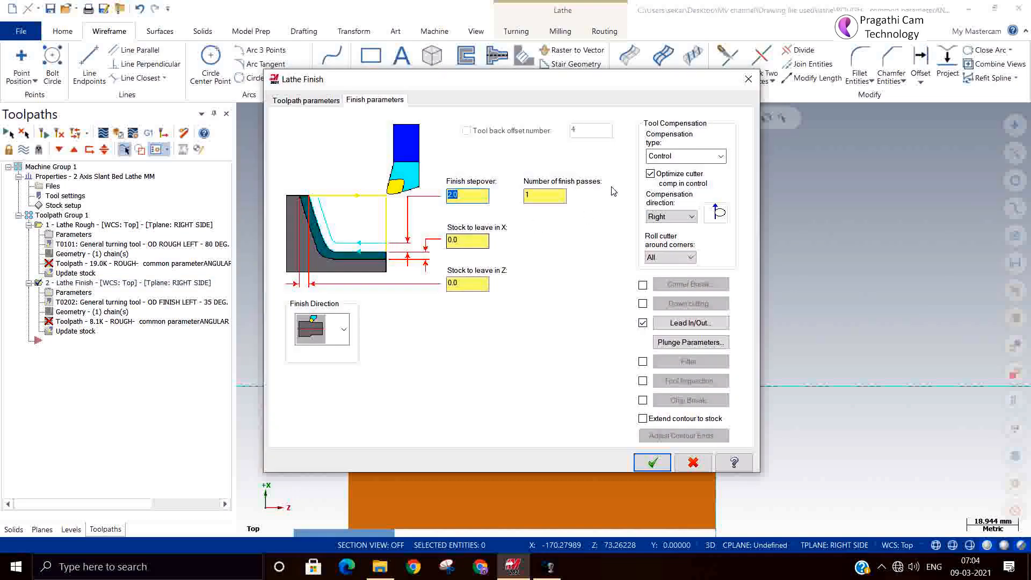
pyautogui.click(714, 156)
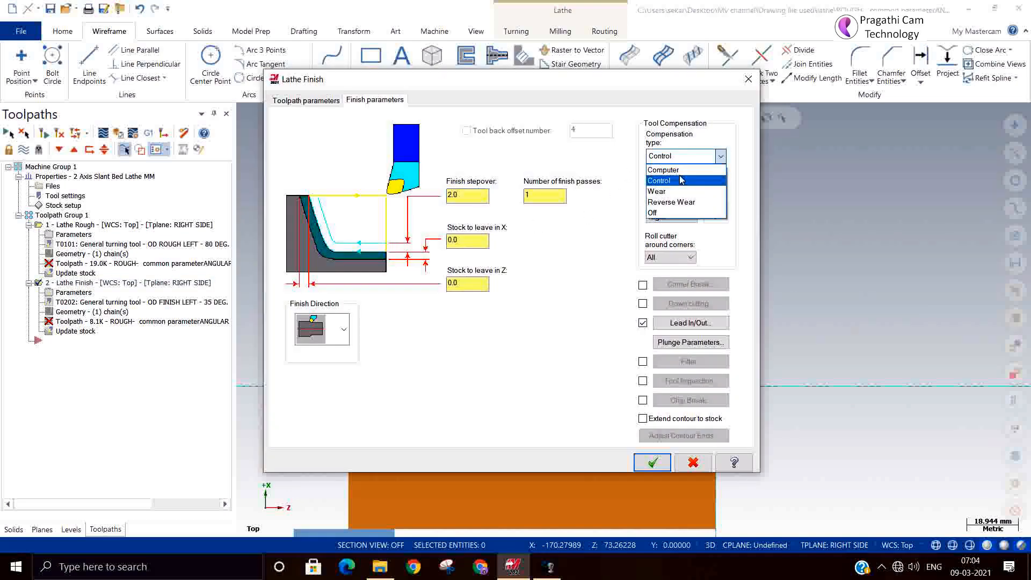
pyautogui.click(680, 171)
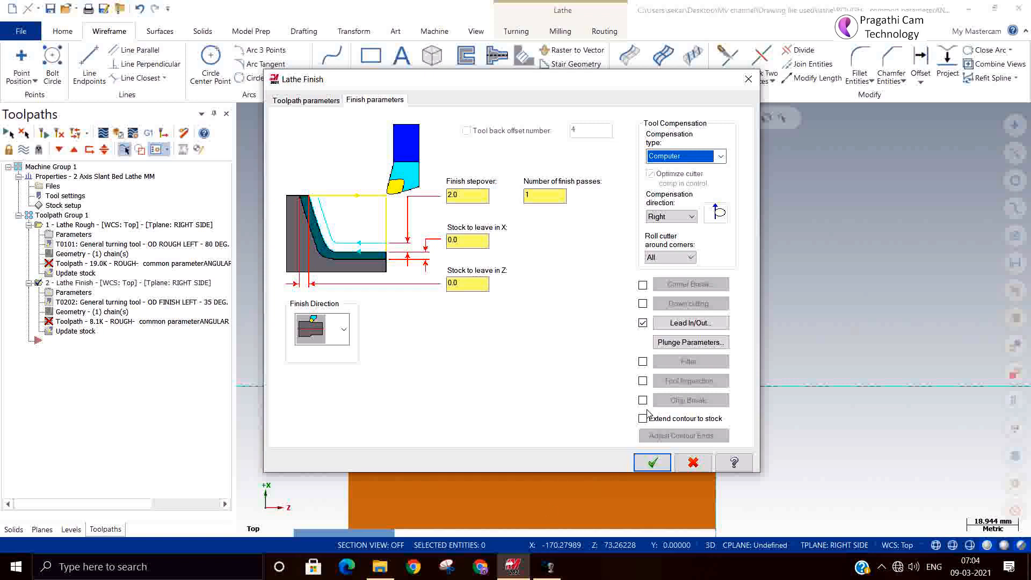
pyautogui.click(652, 462)
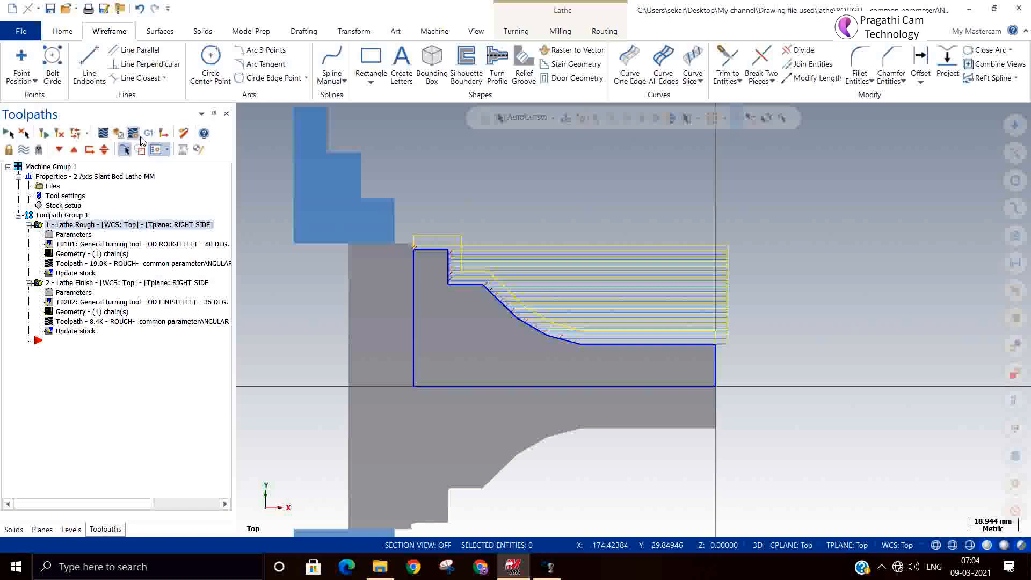
# Step: Check the compensation type set in the rough and finish parameters of the regenerated toolpaths, accepting both dialogs
pyautogui.click(159, 133)
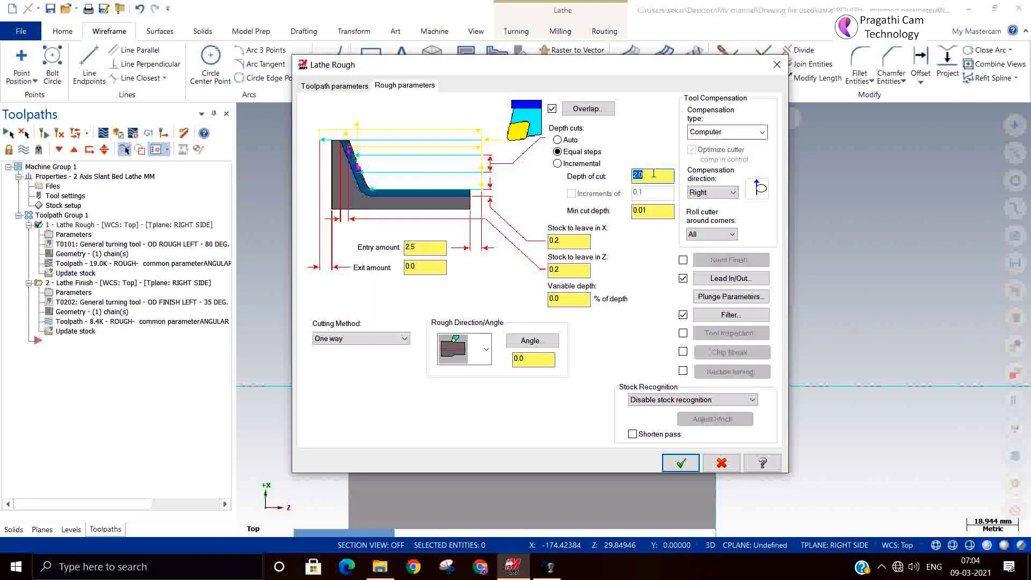
pyautogui.click(681, 463)
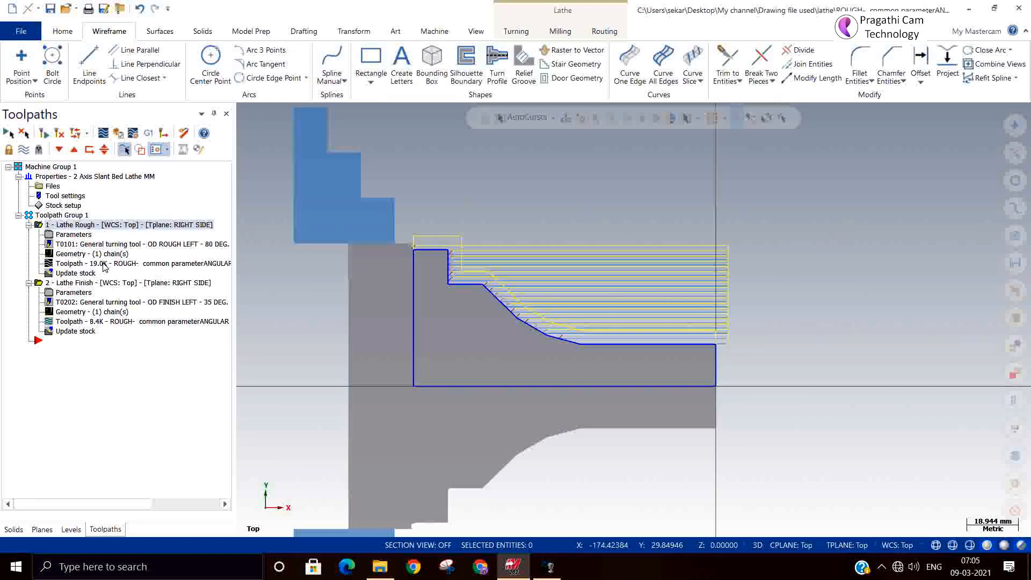
pyautogui.click(79, 294)
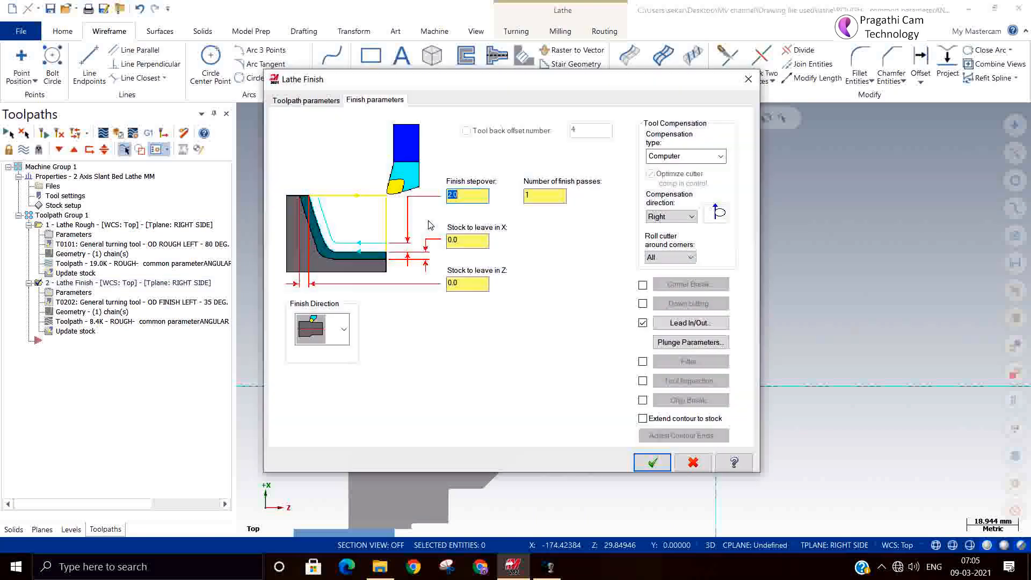
pyautogui.click(652, 461)
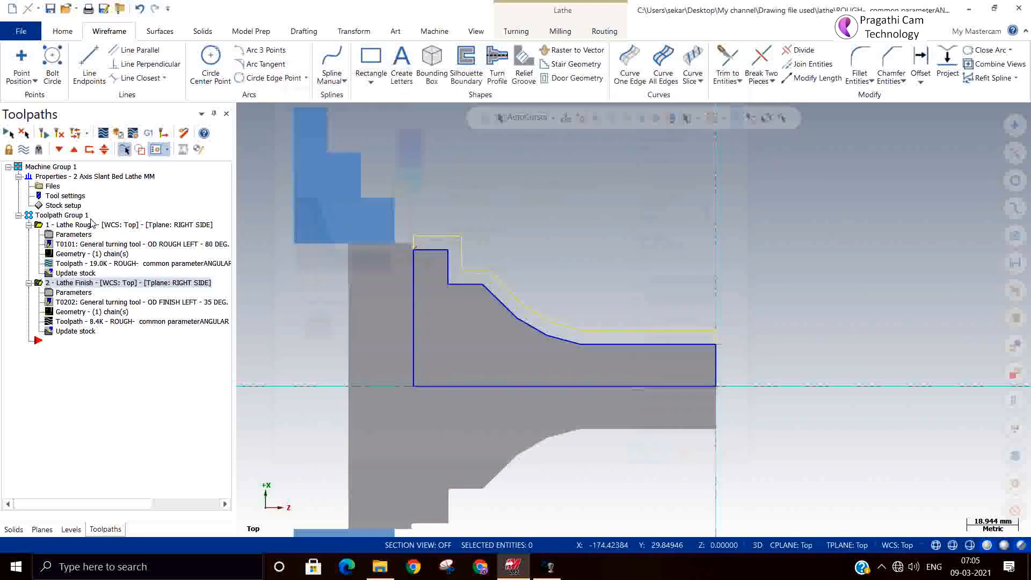
# Step: Post the whole Toolpath Group 1 as NC code, replacing the existing Computer.NC file, and close the resulting code window
pyautogui.click(63, 216)
pyautogui.click(145, 133)
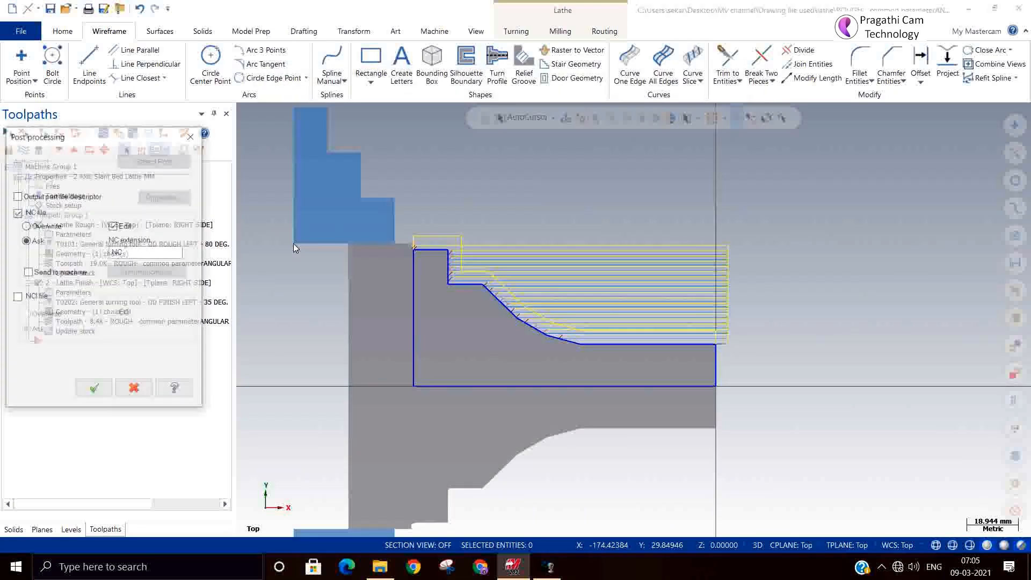
pyautogui.click(94, 390)
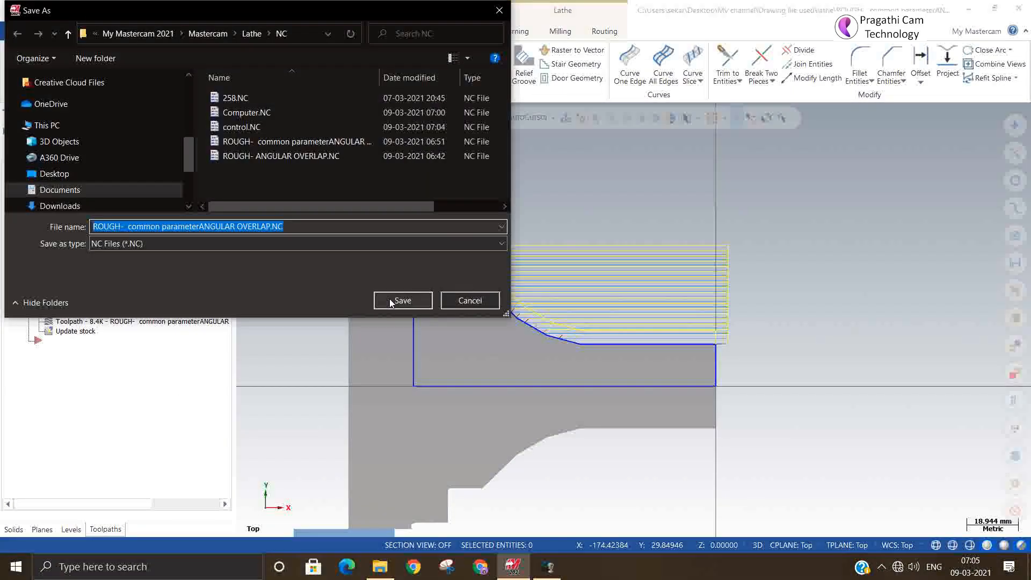
pyautogui.click(278, 114)
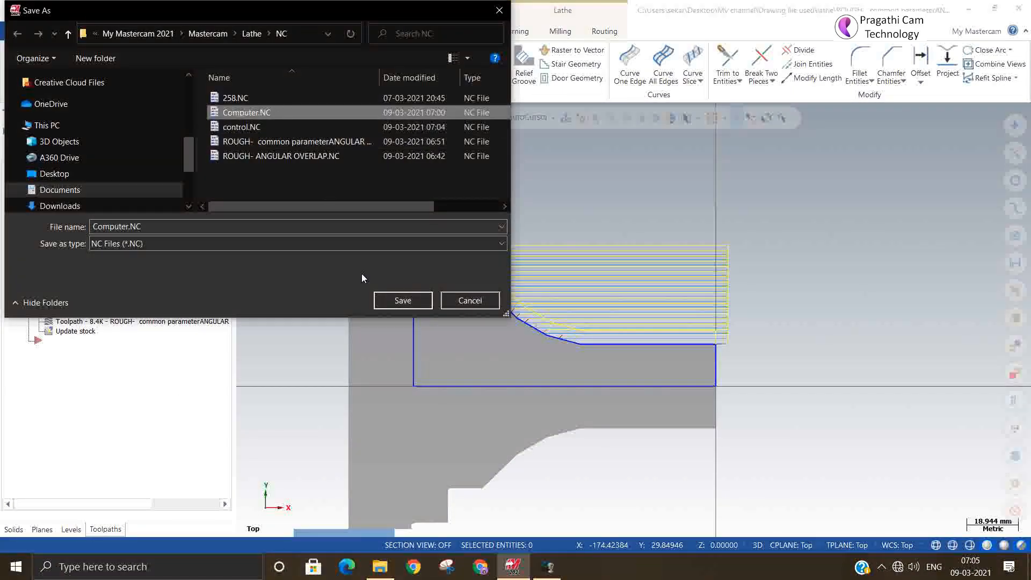
pyautogui.click(402, 301)
pyautogui.click(547, 284)
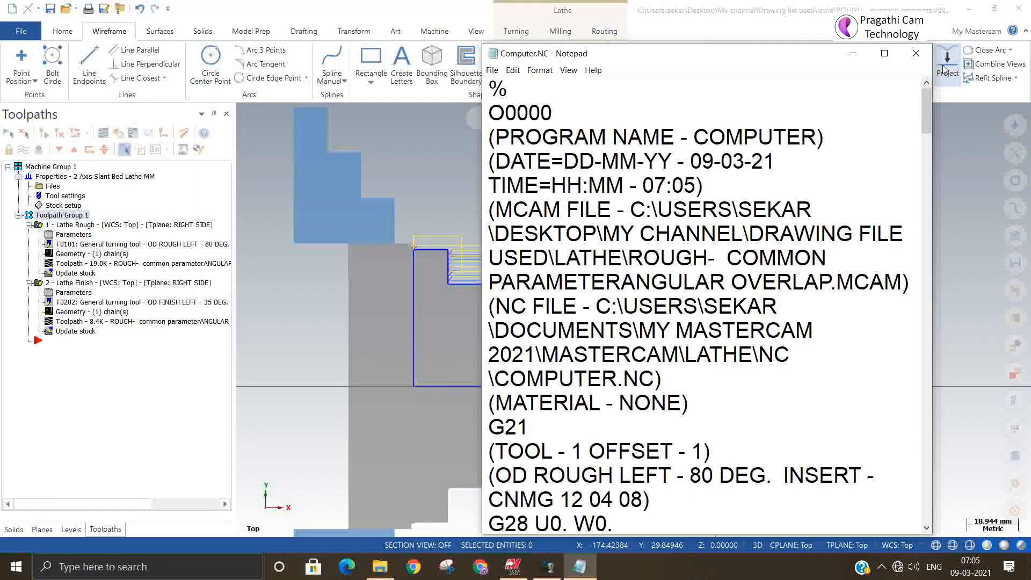
pyautogui.click(915, 53)
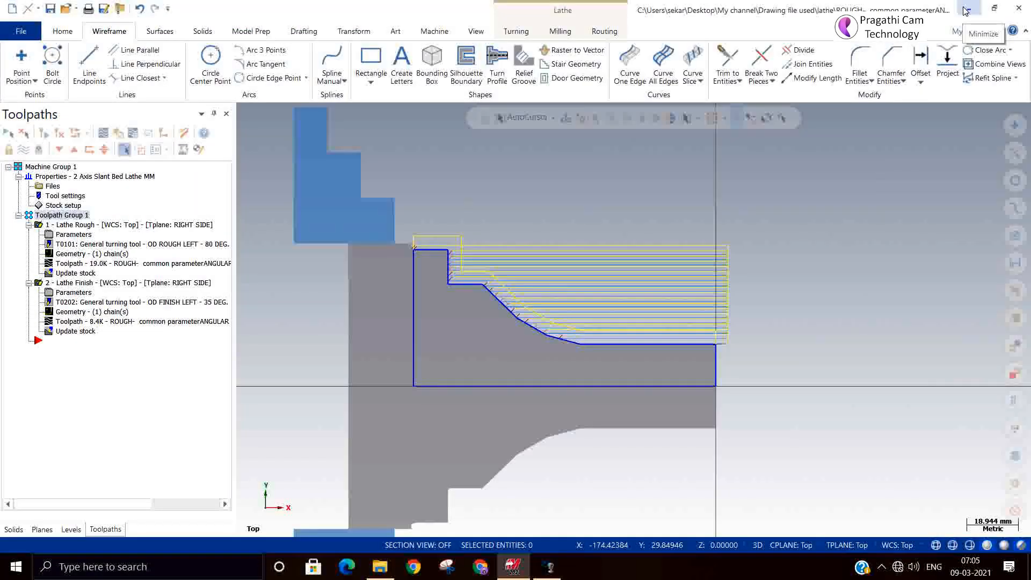
# Step: Minimize the open windows and browse in File Explorer to the Documents folder My Mastercam 2021 > Mastercam > Lathe > NC
pyautogui.click(968, 9)
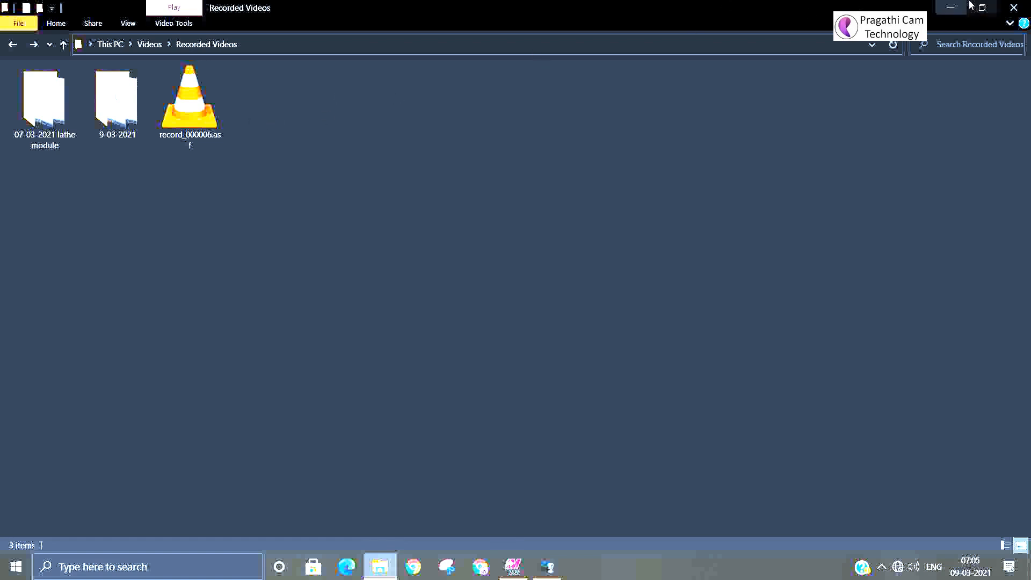
pyautogui.click(950, 8)
pyautogui.doubleClick(25, 88)
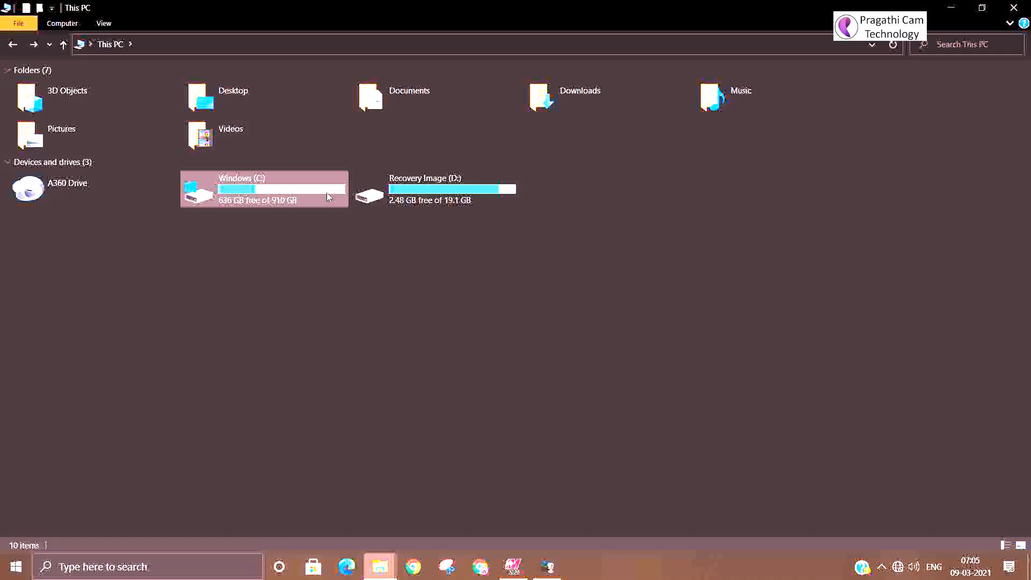
pyautogui.doubleClick(412, 93)
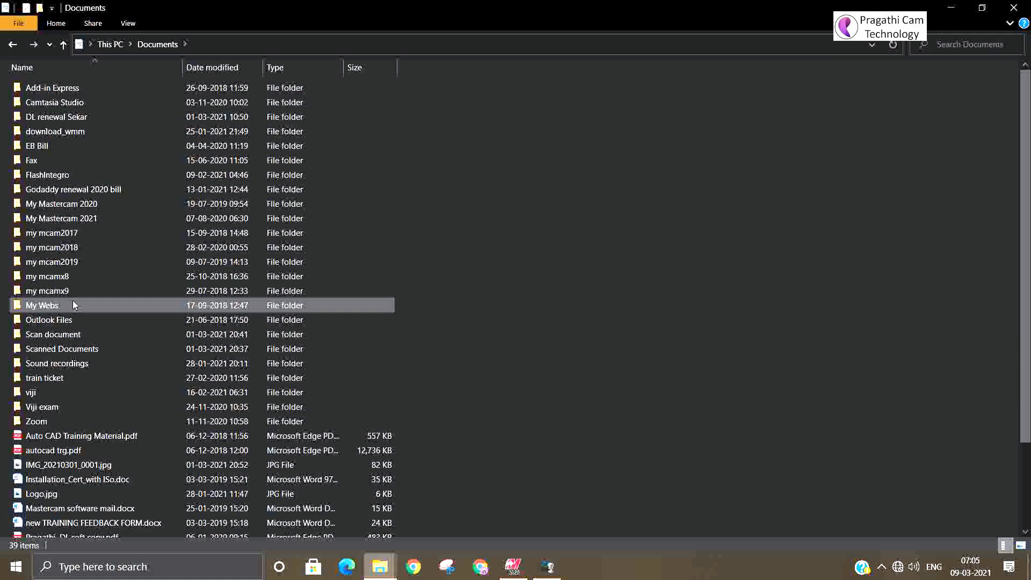
pyautogui.click(77, 221)
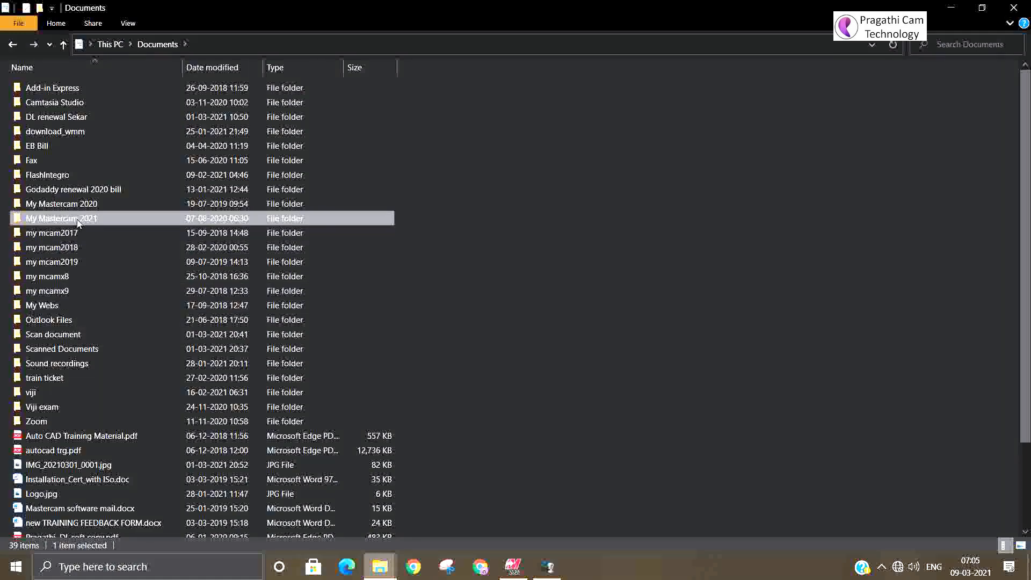
pyautogui.doubleClick(78, 219)
pyautogui.doubleClick(51, 89)
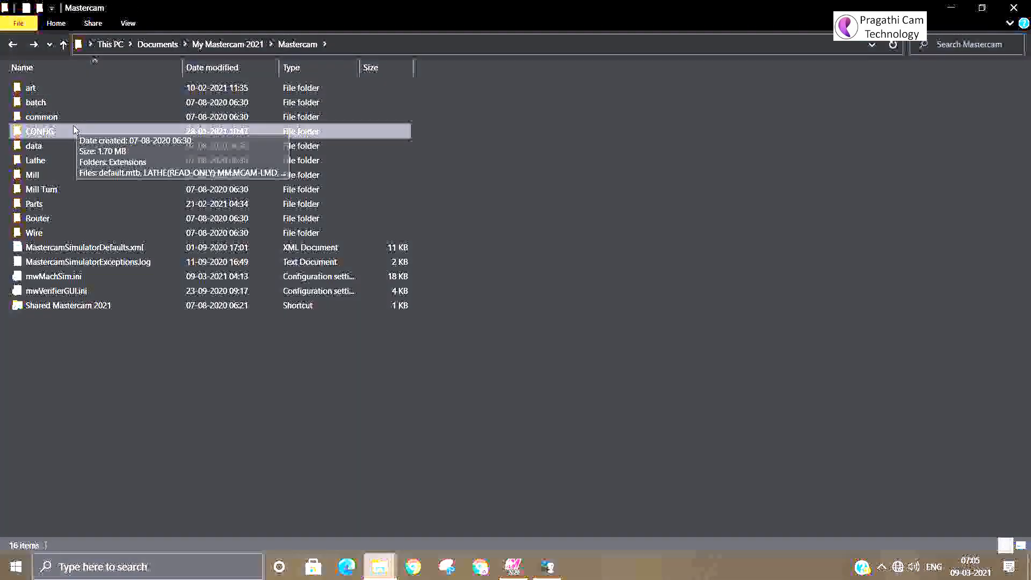
pyautogui.doubleClick(47, 162)
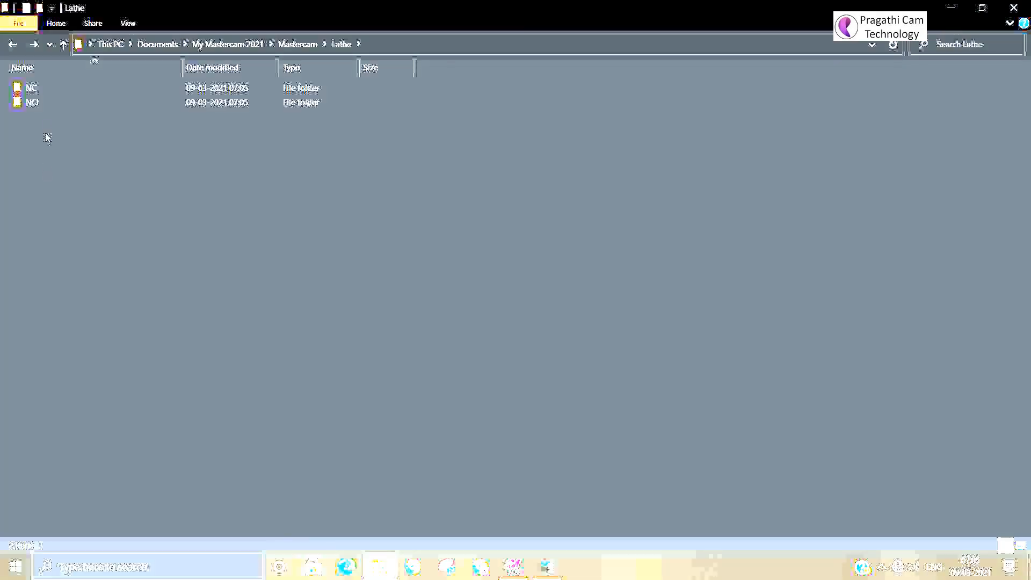
pyautogui.doubleClick(33, 88)
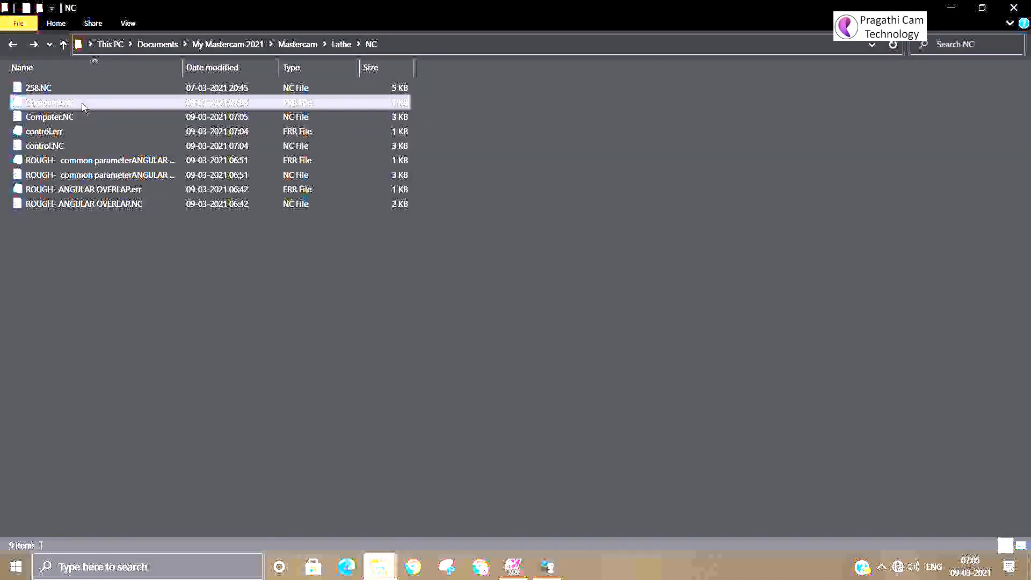
# Step: Open the Computer.NC file from the NC folder in the dedicated NC code editor
pyautogui.click(83, 107)
pyautogui.click(76, 117)
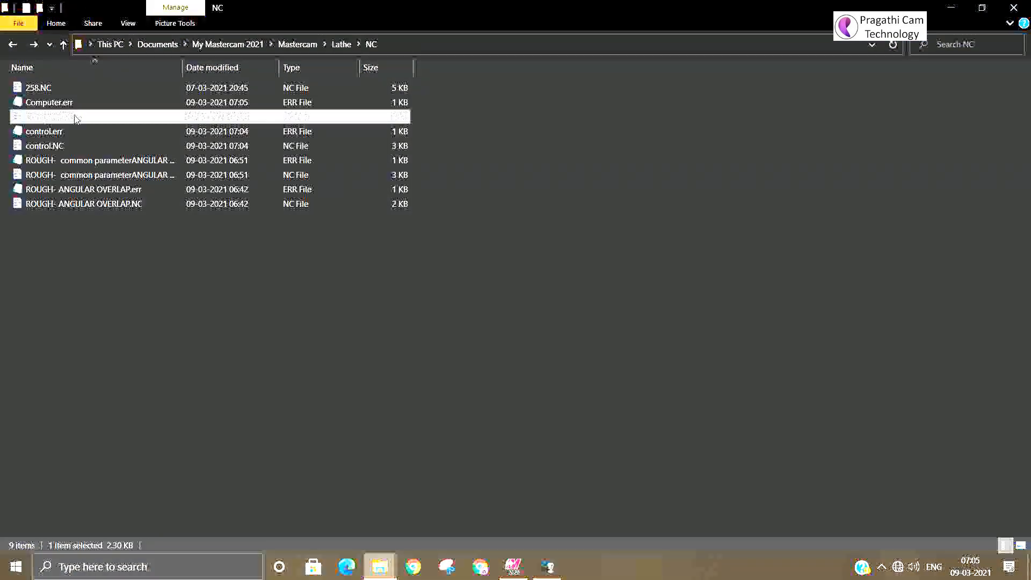
pyautogui.rightClick(75, 118)
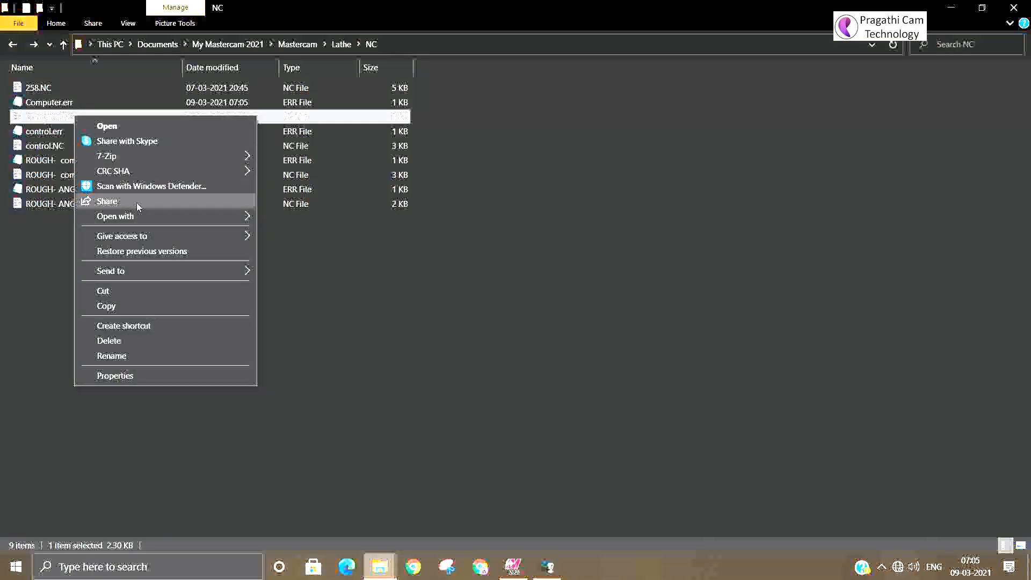
pyautogui.moveTo(208, 214)
pyautogui.click(290, 216)
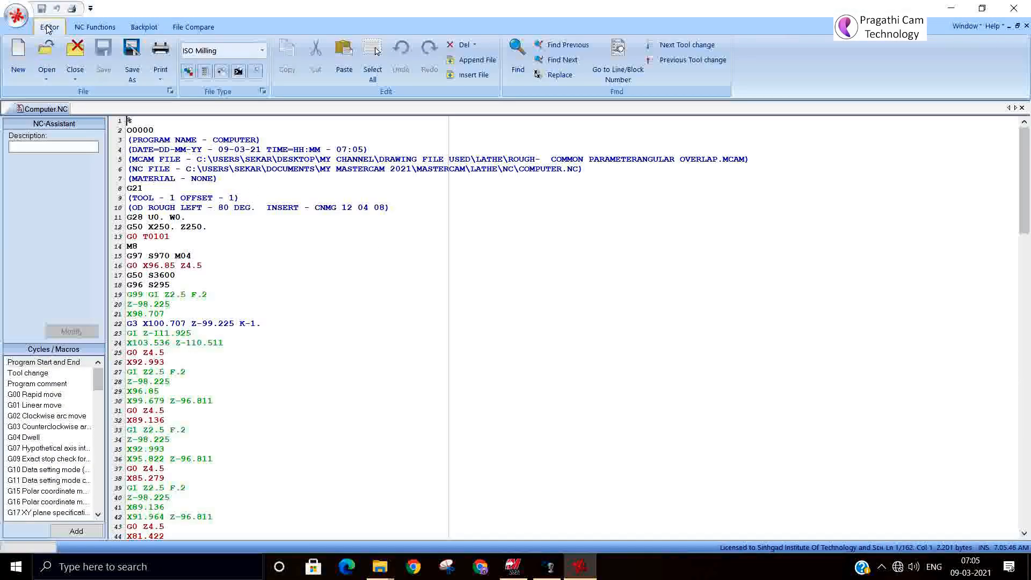
# Step: Compare Computer.NC with control.NC side by side, examine the differing lines, and close the editor
pyautogui.click(200, 27)
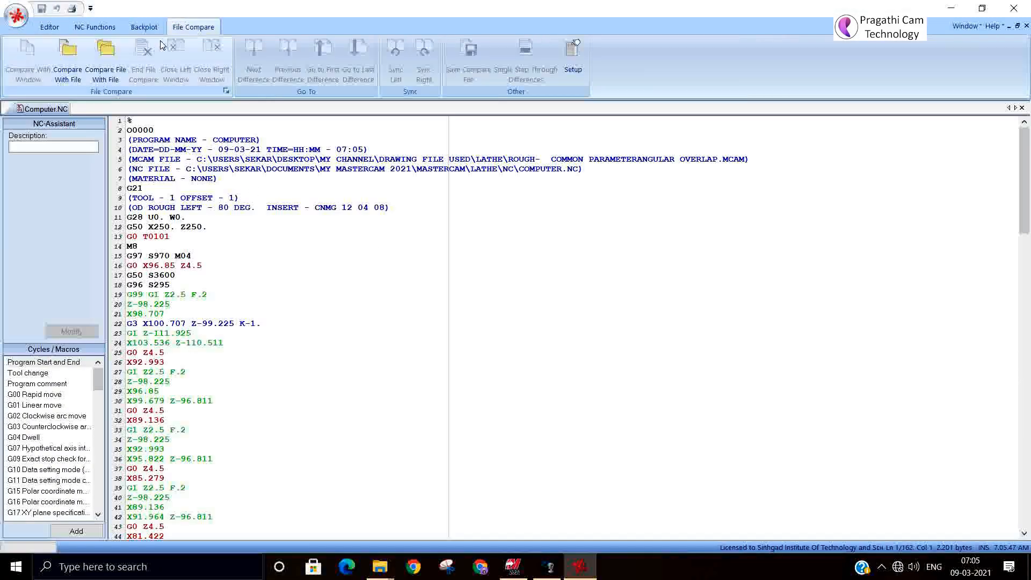
pyautogui.click(70, 52)
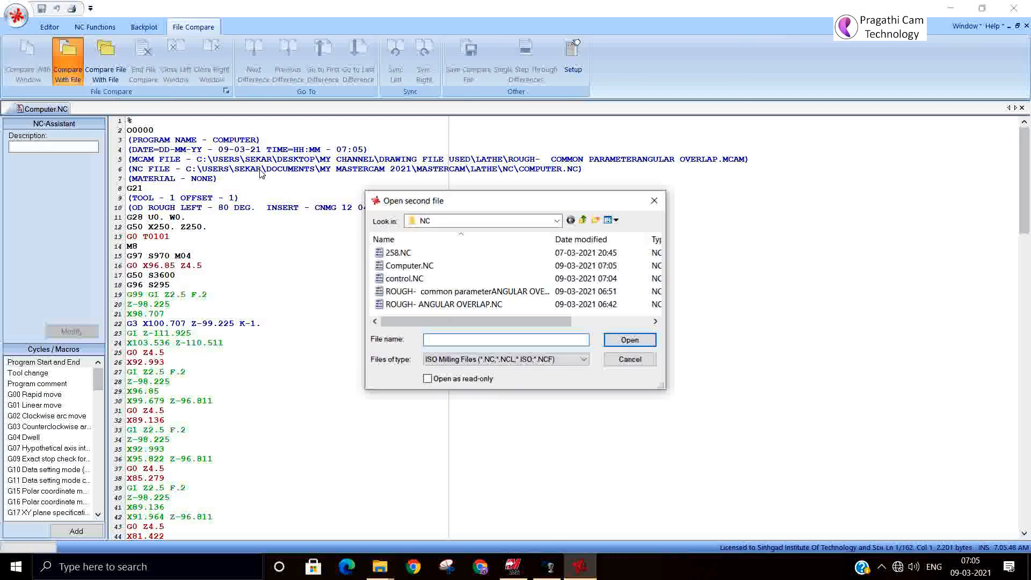
pyautogui.click(431, 278)
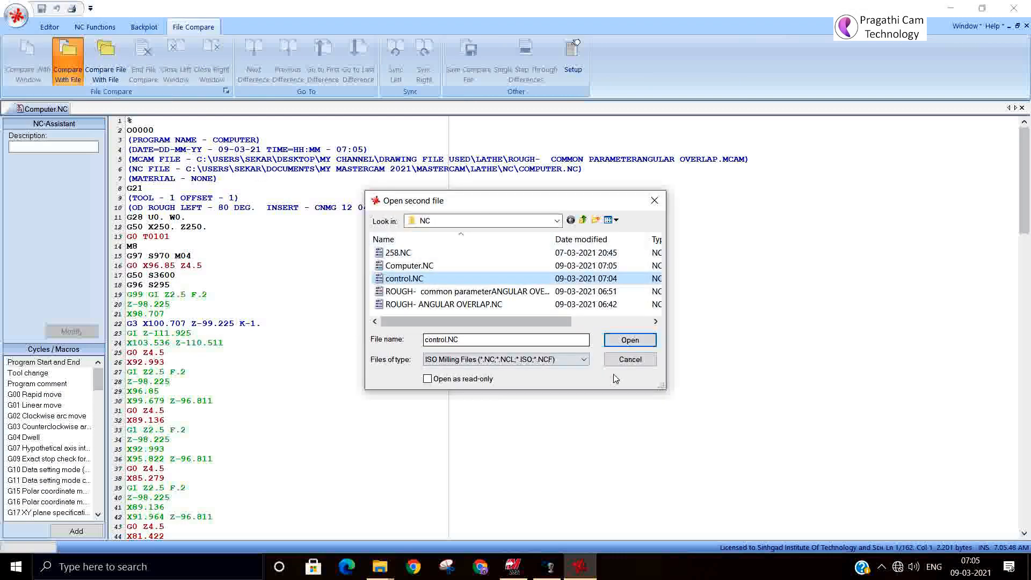
pyautogui.click(629, 340)
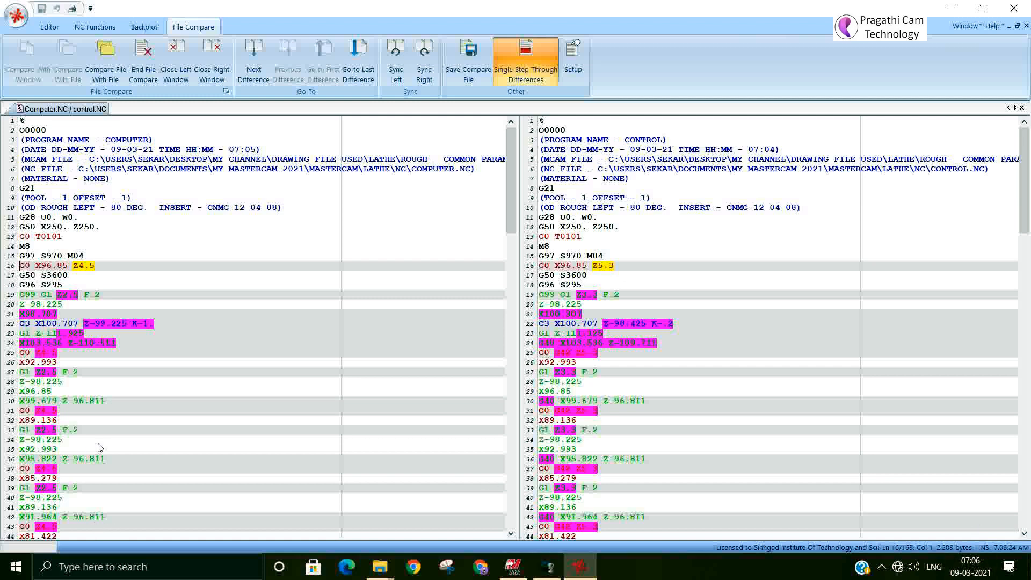
pyautogui.click(710, 362)
pyautogui.click(1018, 8)
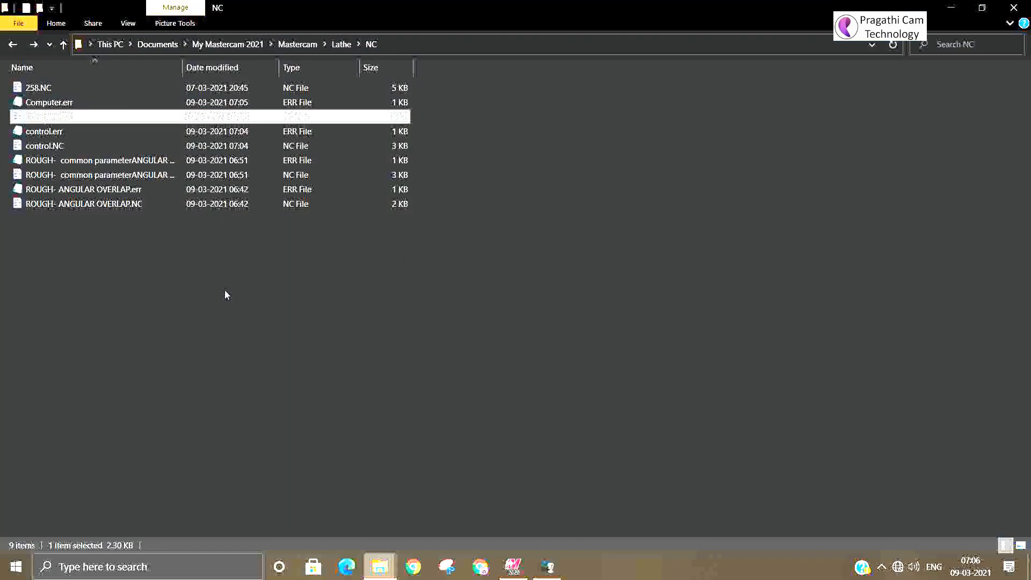
# Step: Open control.NC in the NC editor, examine the G40 and G42 compensation codes in the roughing passes, and close the editor
pyautogui.doubleClick(61, 148)
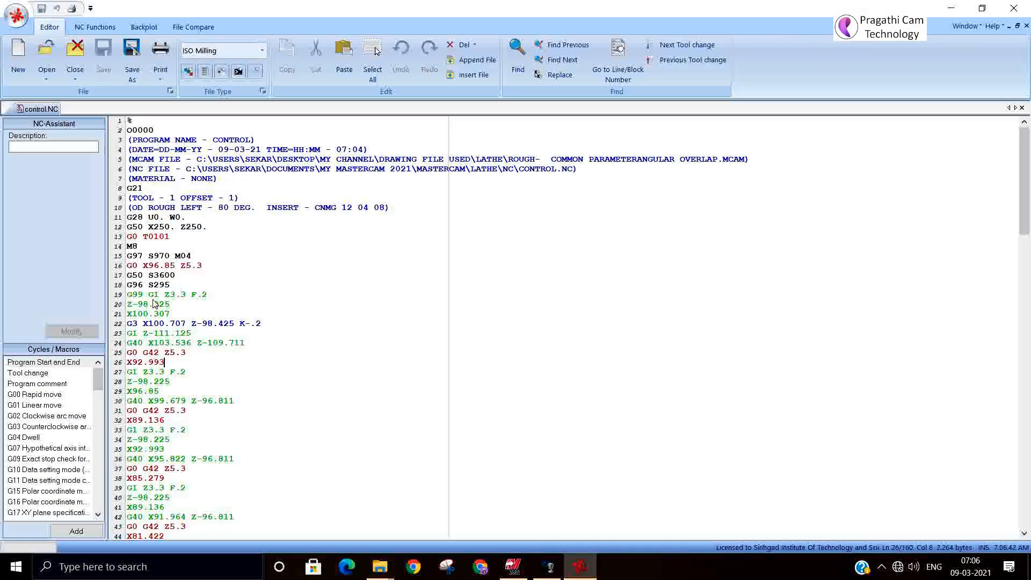
pyautogui.click(148, 343)
pyautogui.moveTo(148, 343); pyautogui.dragTo(128, 343)
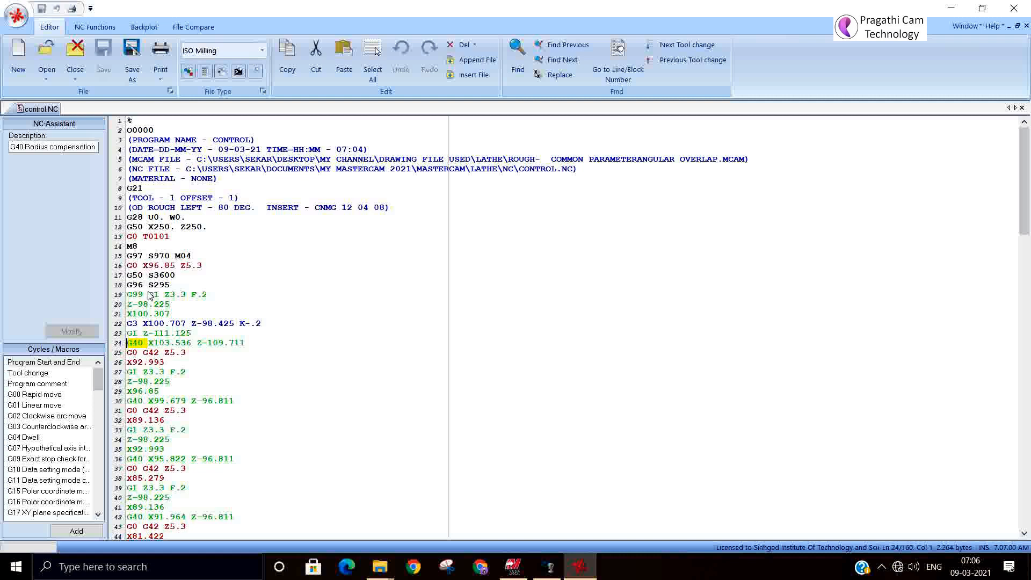
pyautogui.click(143, 352)
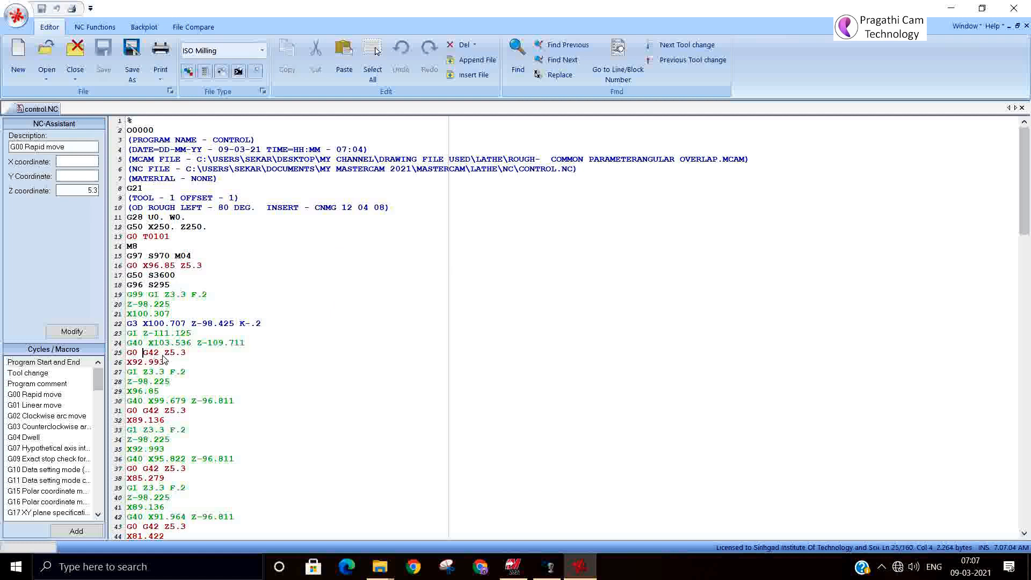
pyautogui.moveTo(163, 353); pyautogui.dragTo(144, 354)
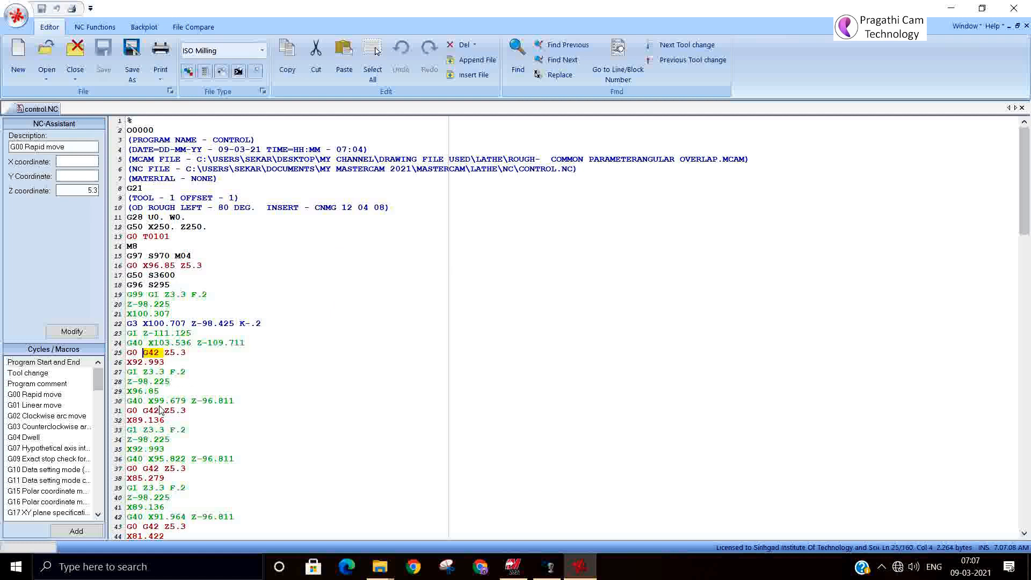
pyautogui.click(143, 402)
pyautogui.moveTo(143, 402); pyautogui.dragTo(128, 403)
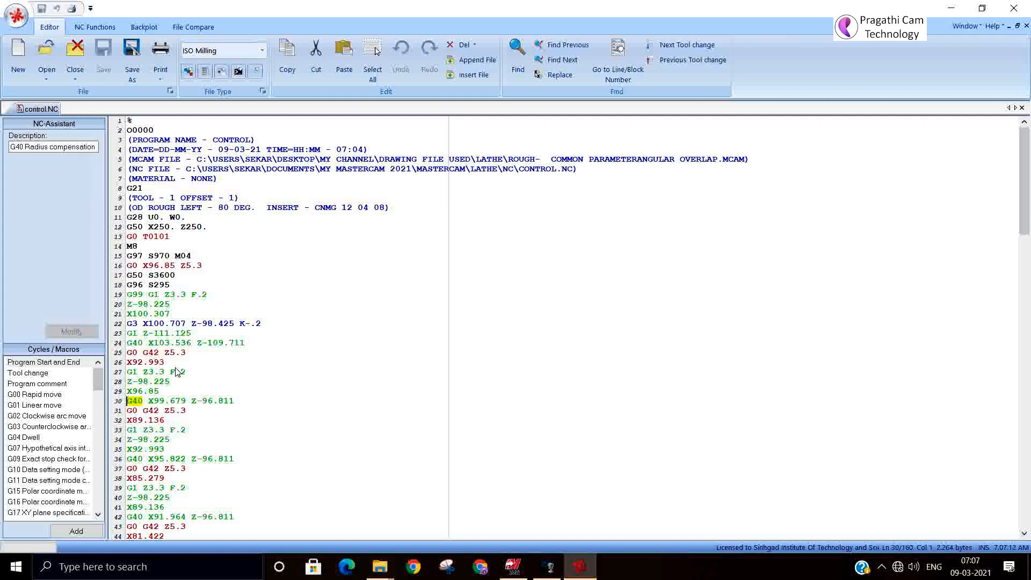
pyautogui.click(161, 356)
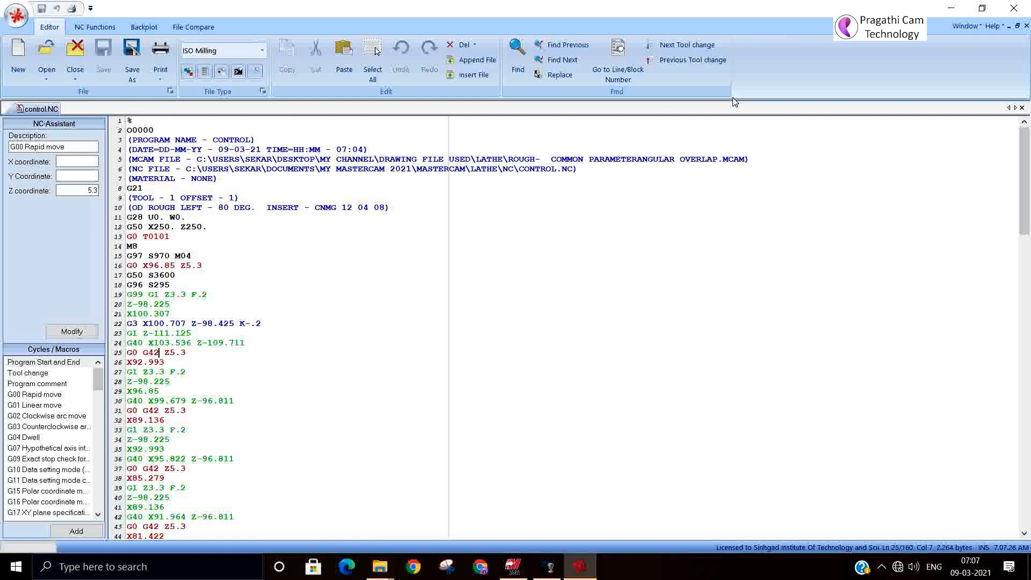
pyautogui.click(1014, 8)
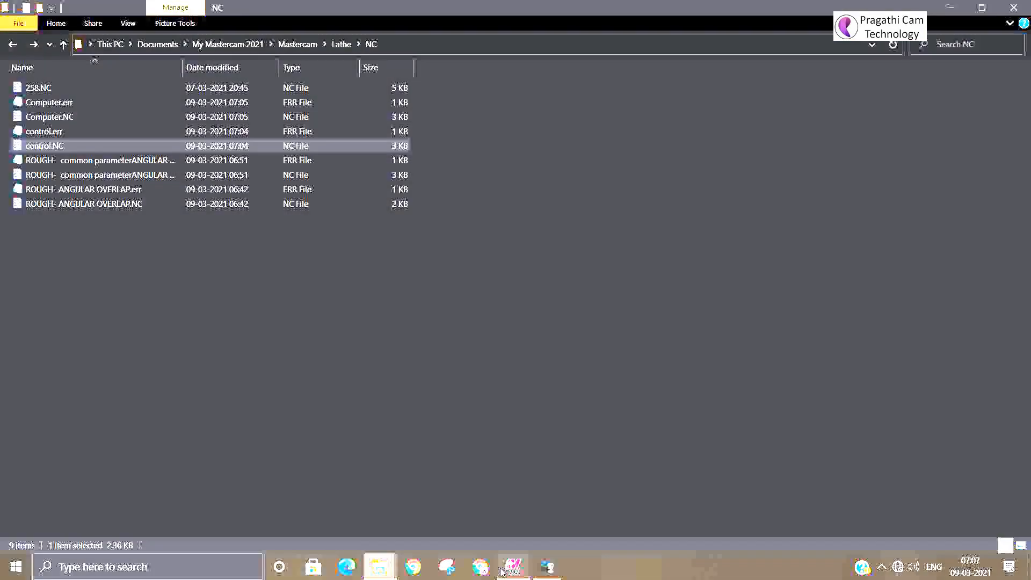
# Step: Switch to Mastercam and try the Computer, Control and Wear compensation types in the Lathe Rough parameters, closing the dialog without saving
pyautogui.click(513, 568)
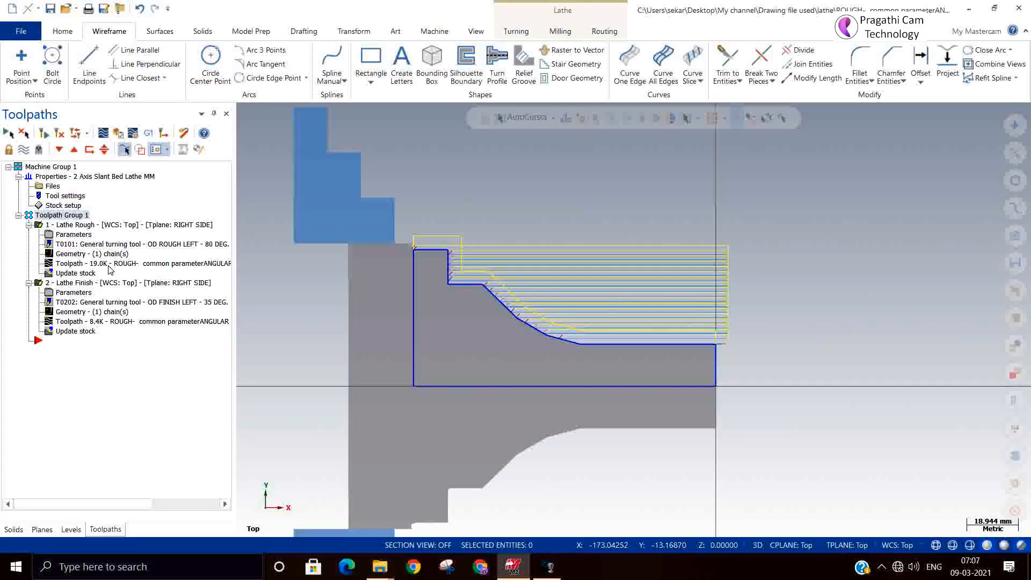
pyautogui.click(80, 225)
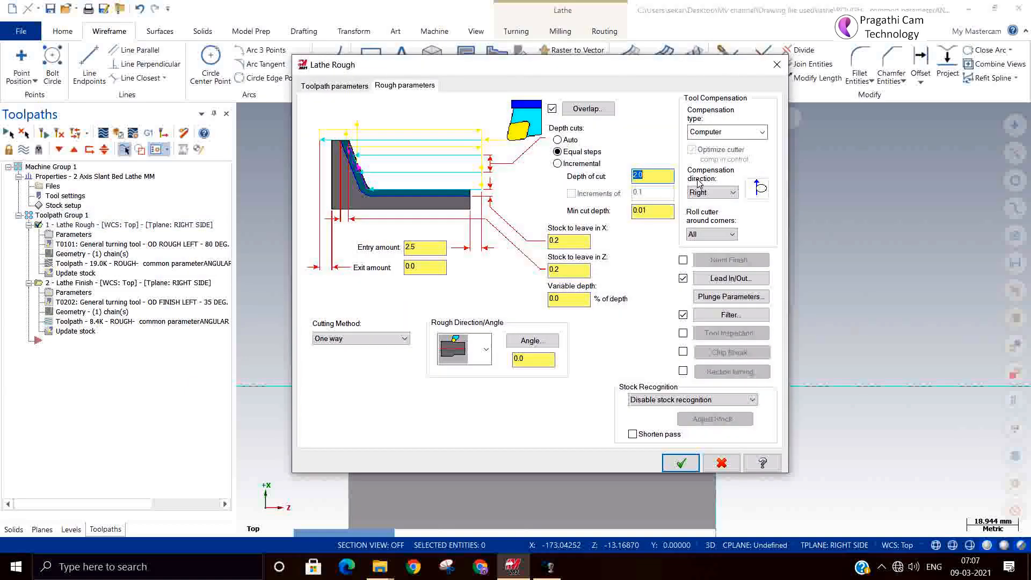
pyautogui.click(737, 132)
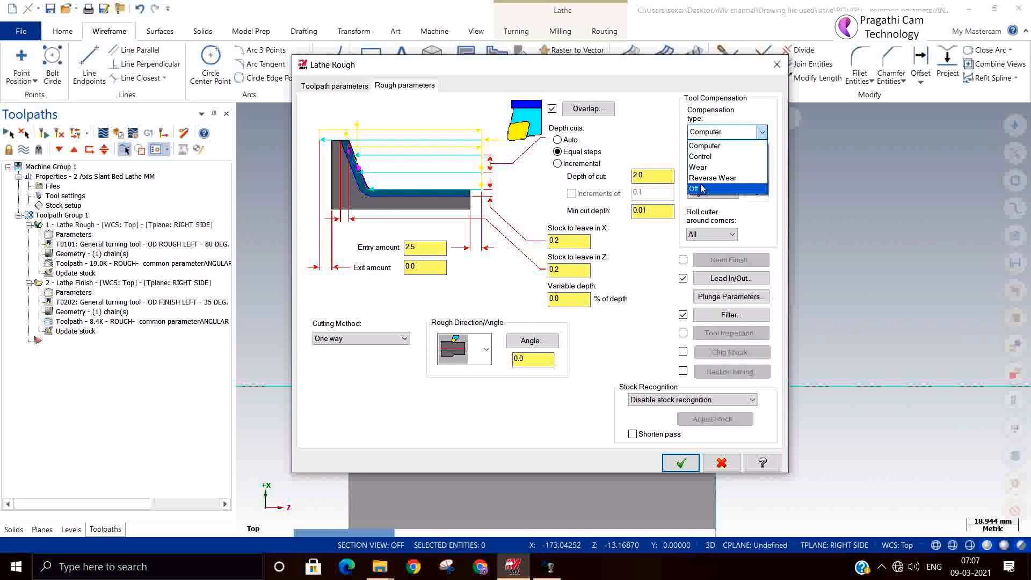
pyautogui.click(731, 148)
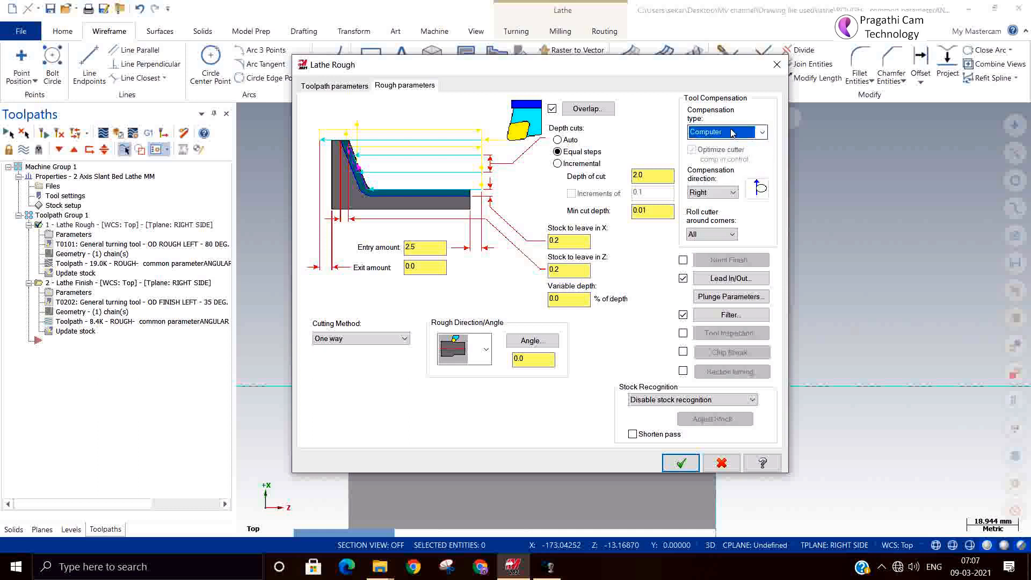
pyautogui.click(727, 131)
pyautogui.click(718, 156)
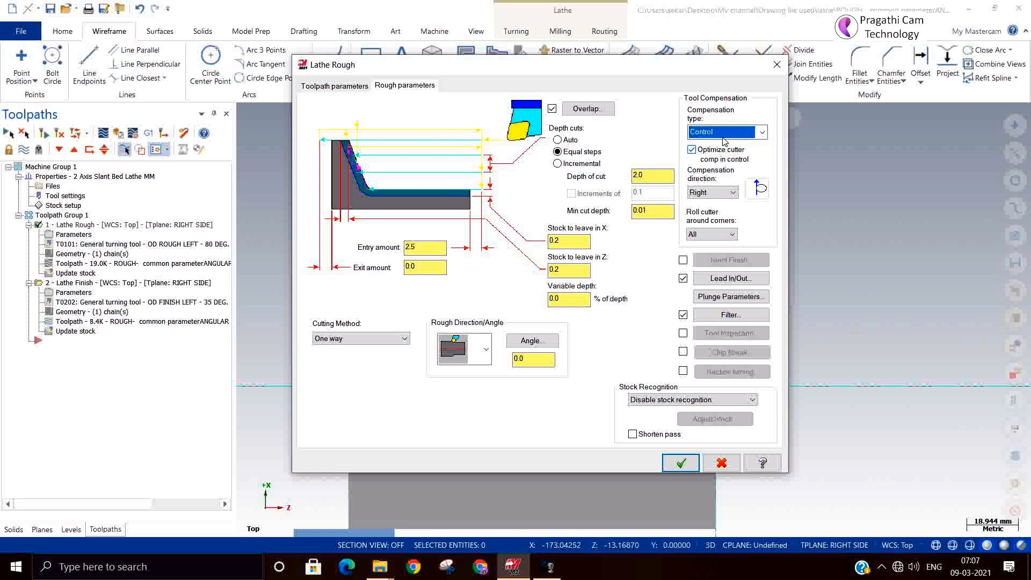
pyautogui.click(728, 132)
pyautogui.click(718, 163)
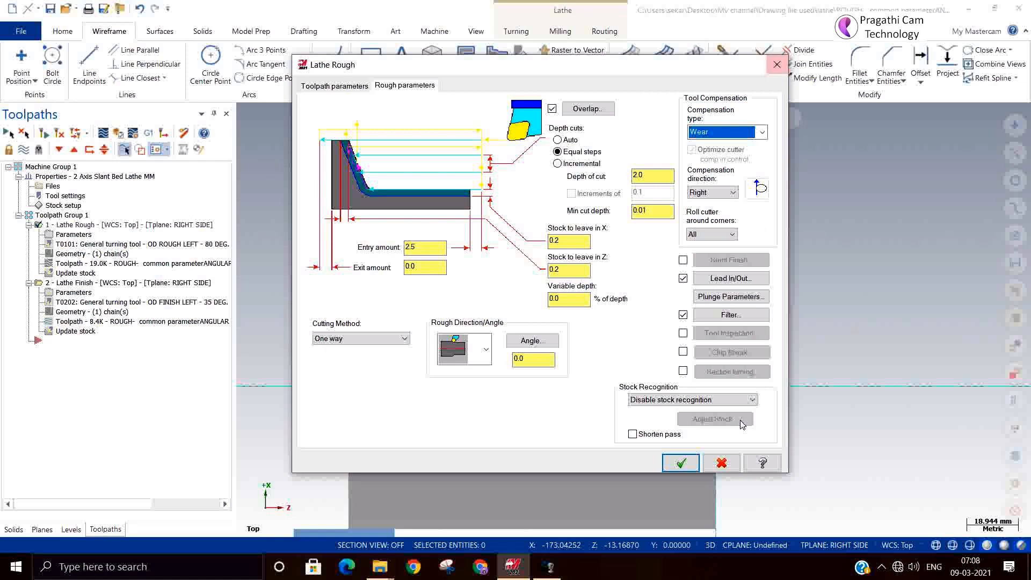
pyautogui.click(719, 464)
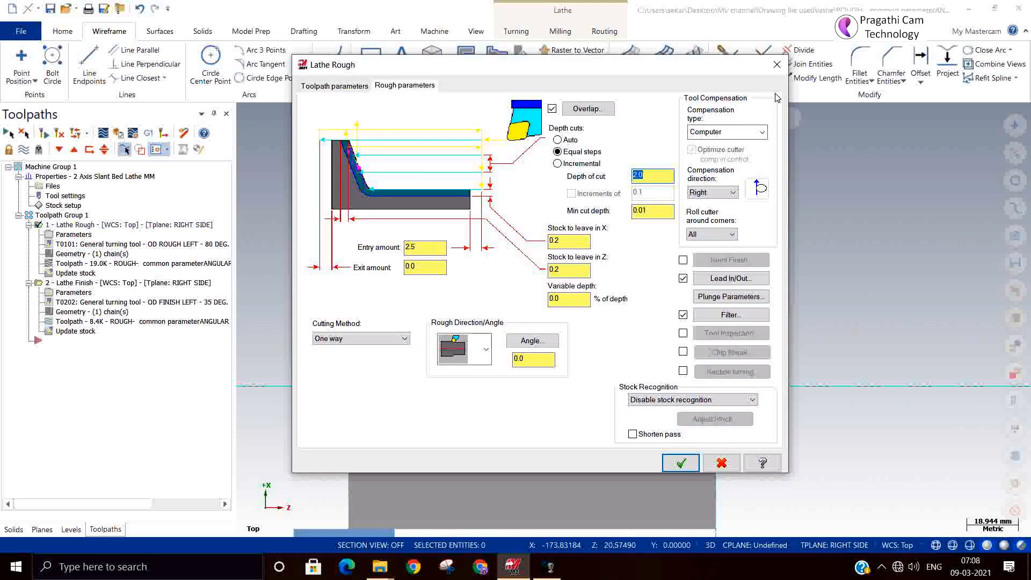
pyautogui.click(777, 65)
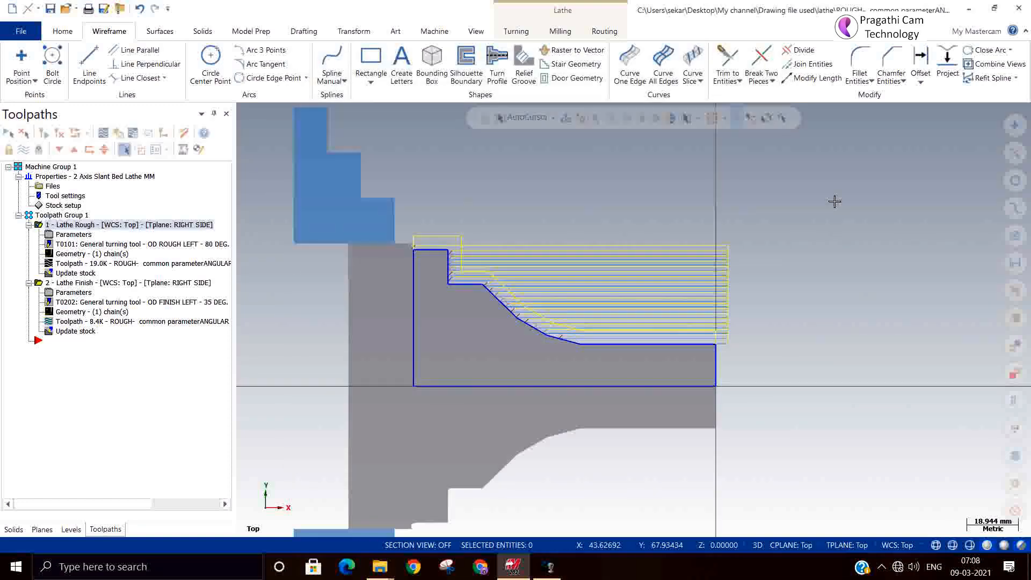